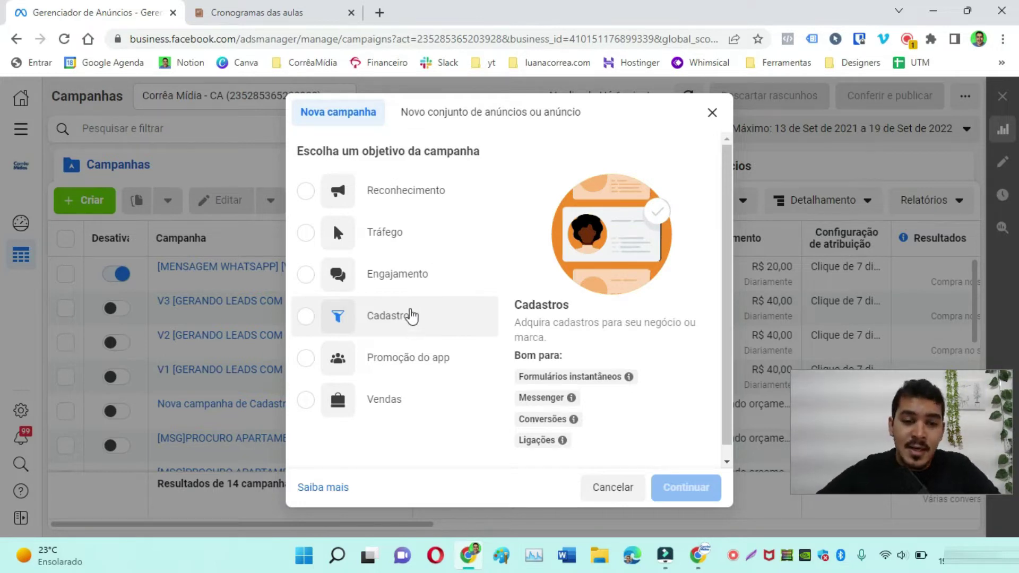
# Create a new campaign with the Cadastros objective and name it "[CADASTRO] HOME BOUTIQUE"
pyautogui.click(306, 320)
pyautogui.click(687, 488)
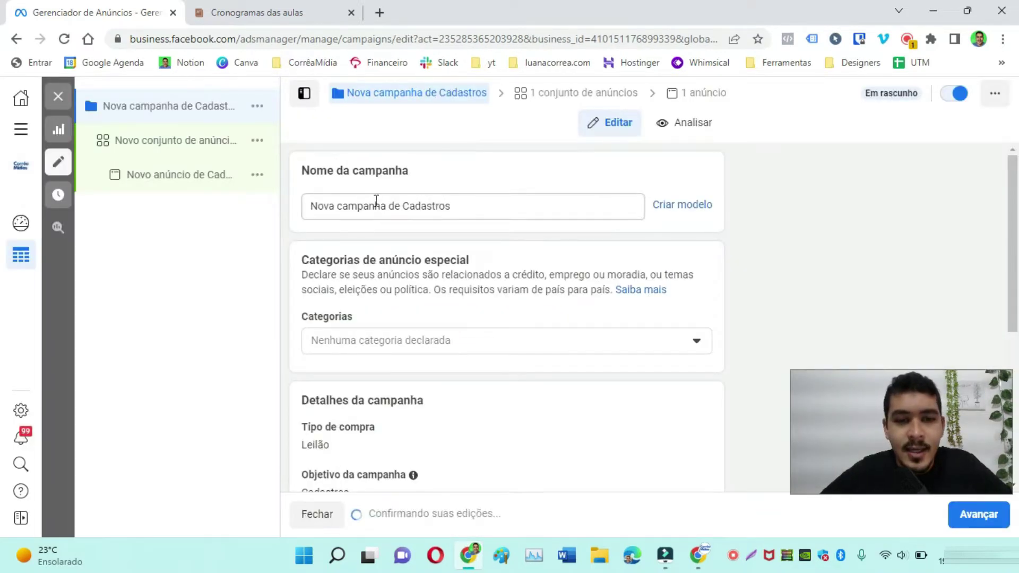
pyautogui.moveTo(482, 207); pyautogui.dragTo(301, 212)
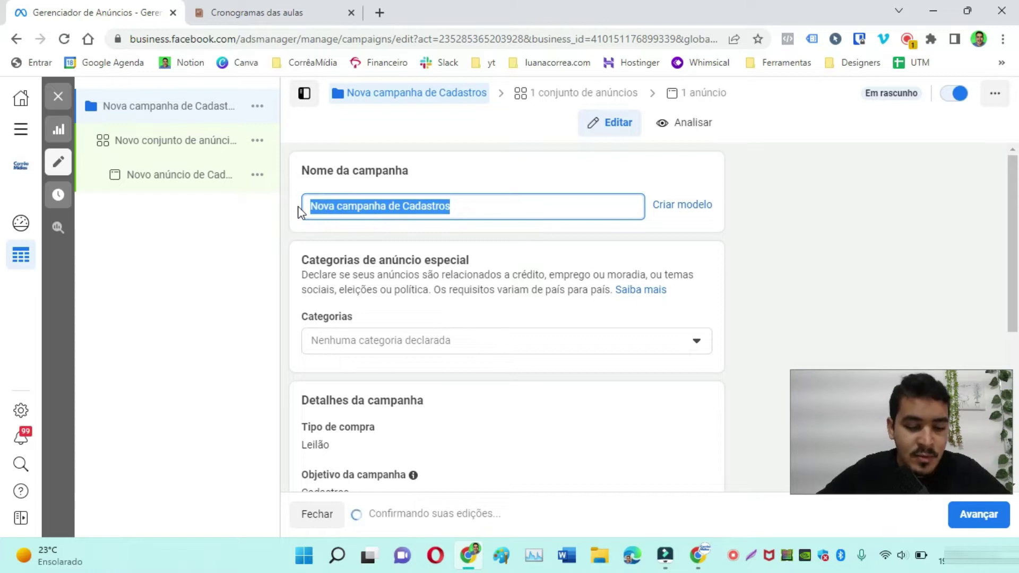
pyautogui.press('BackSpace')
pyautogui.write('[CADASTRO] HOME BOUTIQUE')
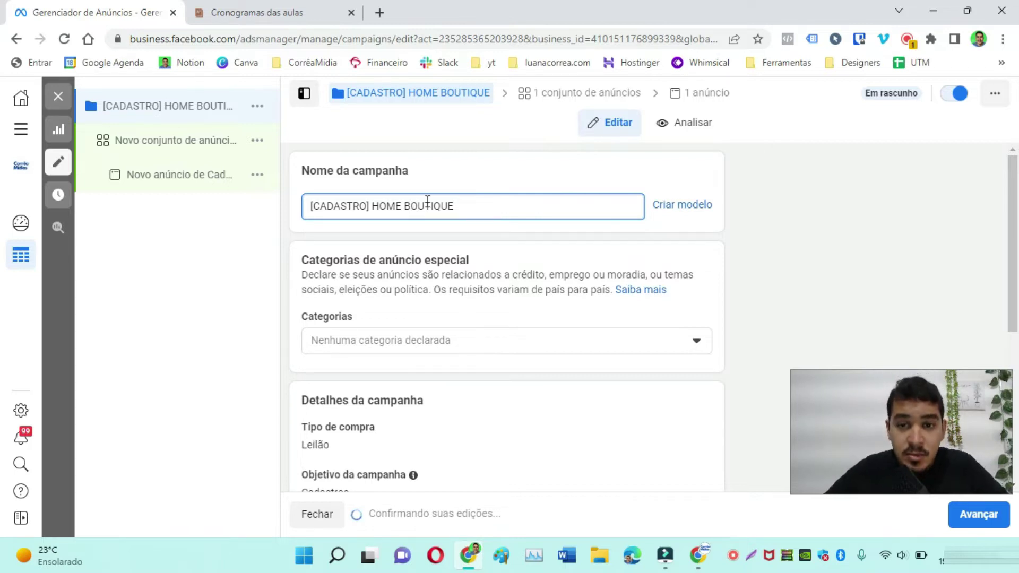
# Turn on the Advantage campaign budget with a daily budget of R$ 20,00 and proceed to the ad set
pyautogui.scroll(-5, 596, 257)
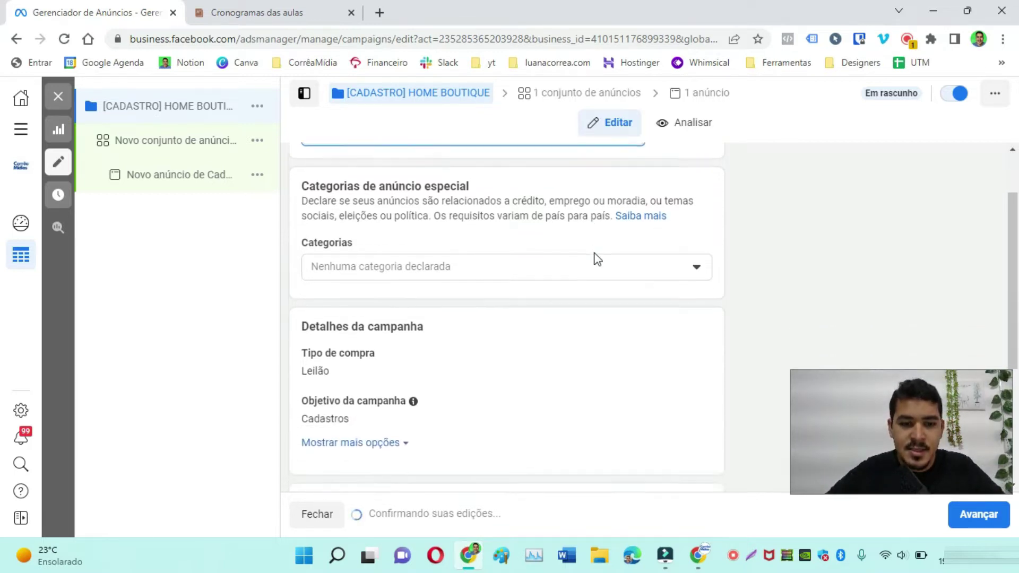
pyautogui.click(698, 378)
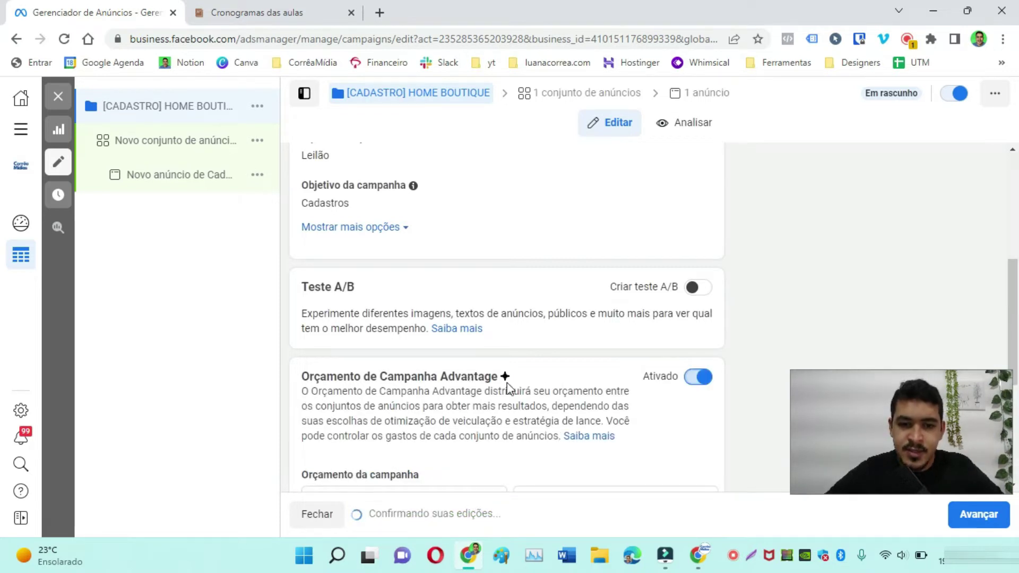
pyautogui.scroll(-4, 644, 387)
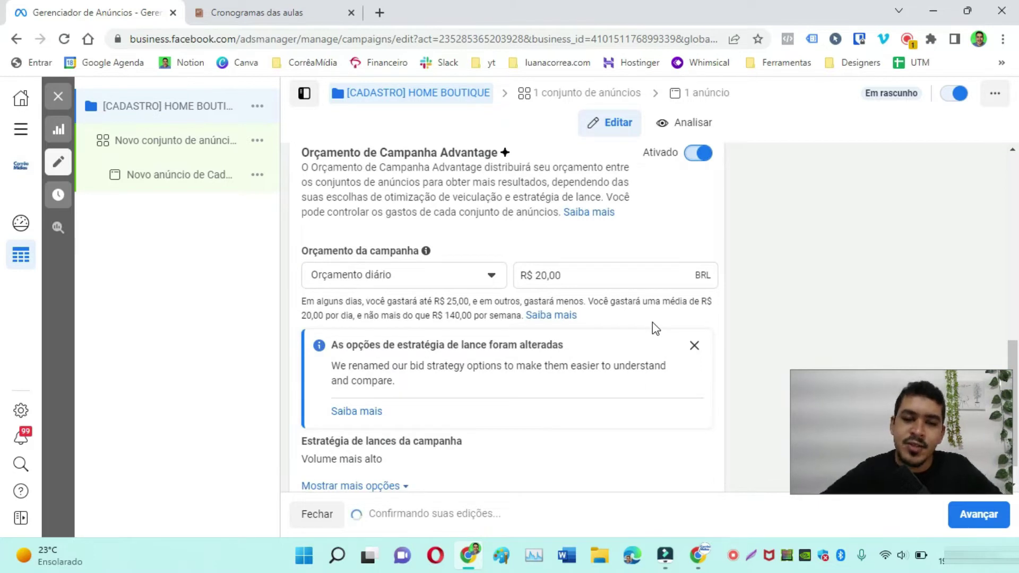
pyautogui.click(583, 275)
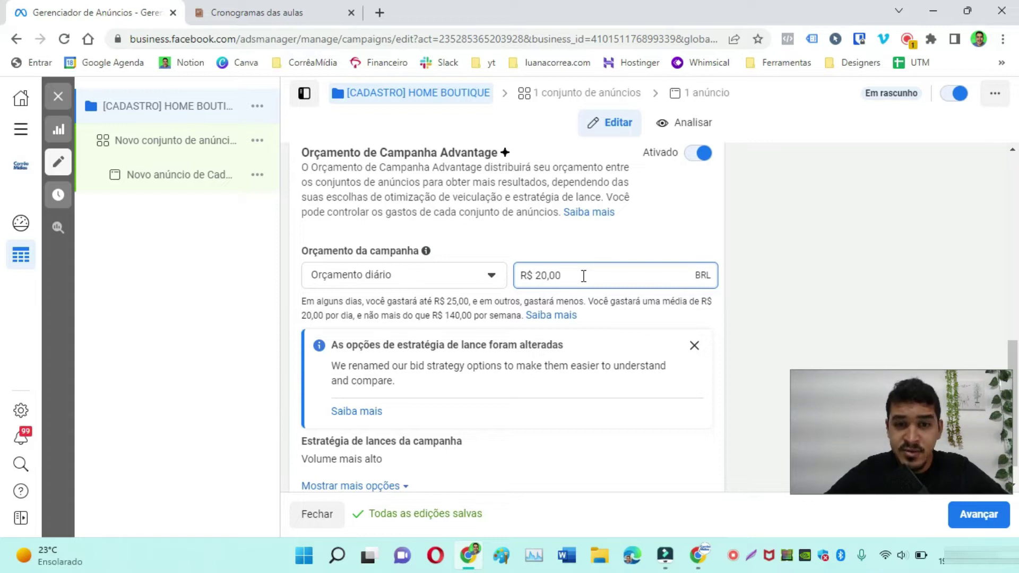
pyautogui.scroll(-1, 583, 276)
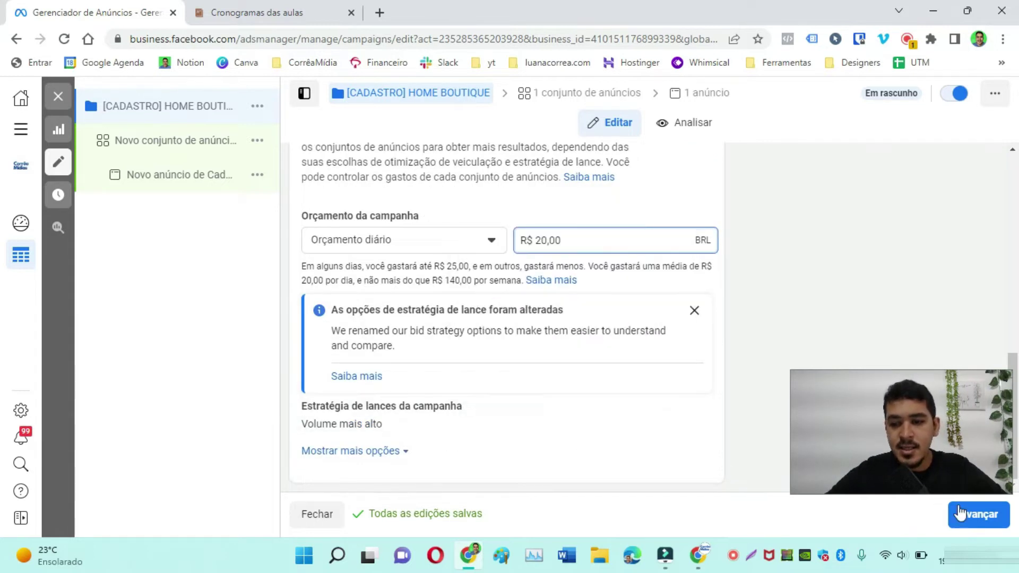
pyautogui.click(992, 519)
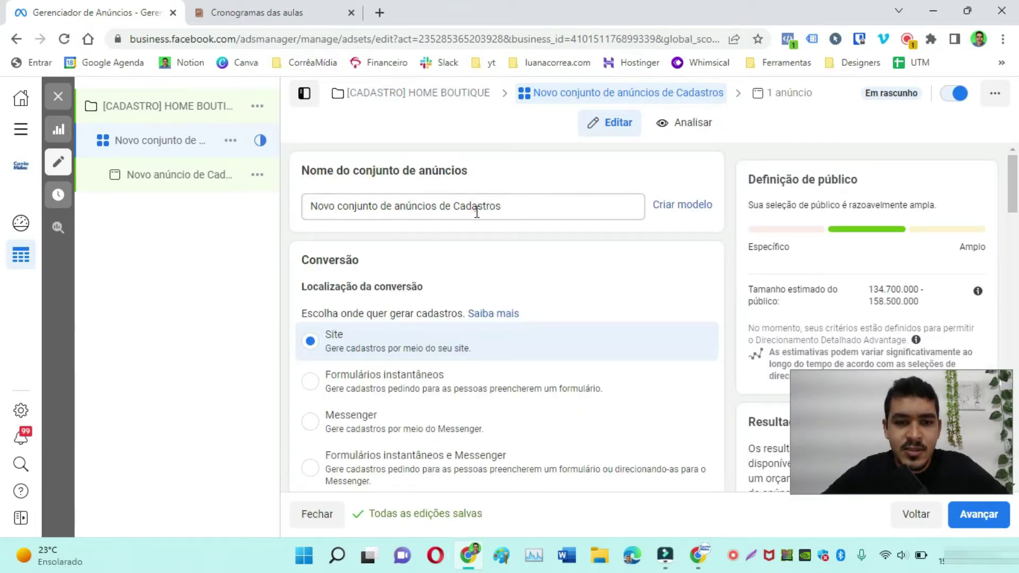
# Name the ad set "00 - ABERTO" and set its conversion location to Formulários instantâneos
pyautogui.tripleClick(477, 212)
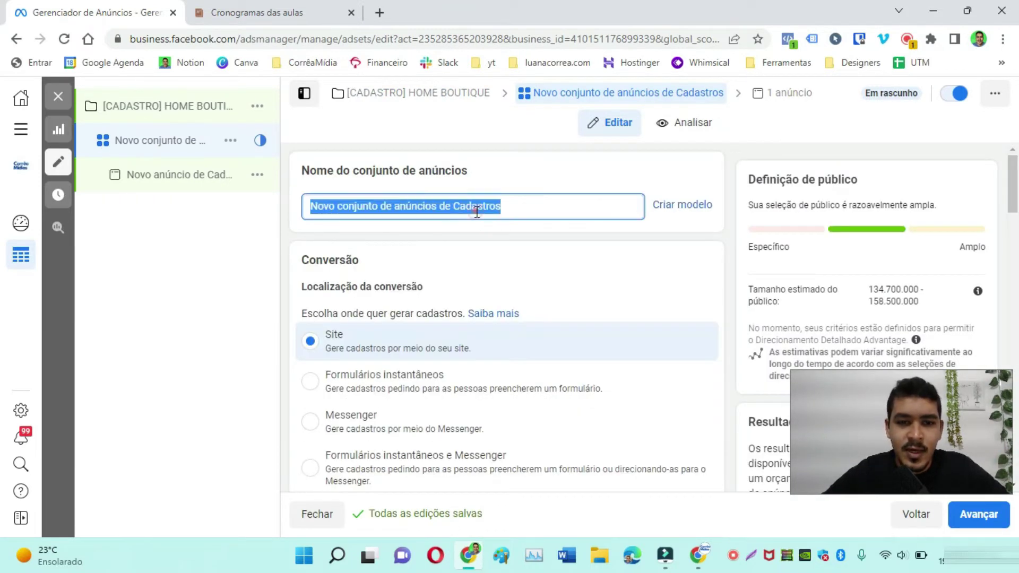
pyautogui.write('00')
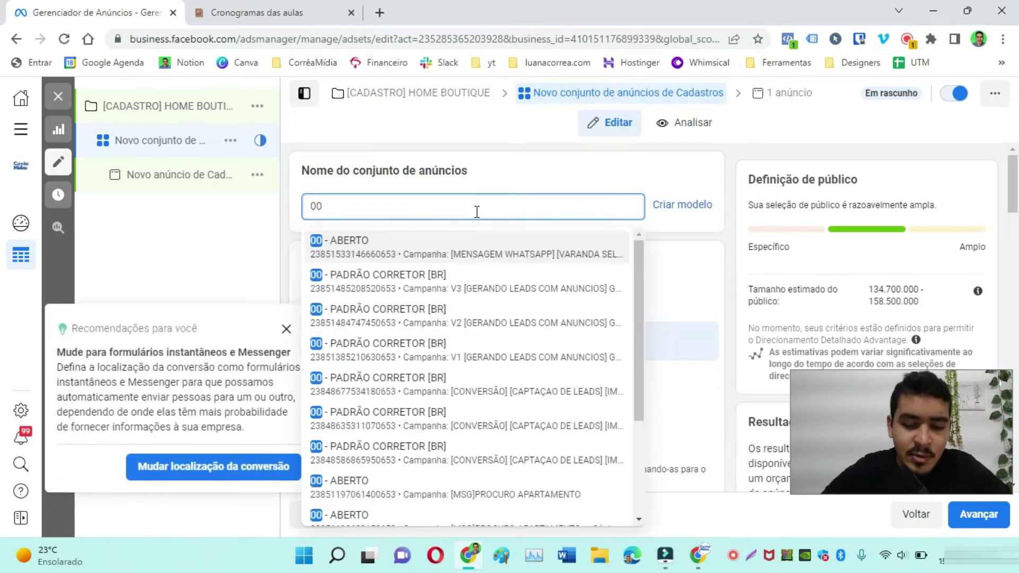
pyautogui.click(477, 247)
pyautogui.scroll(-3, 477, 379)
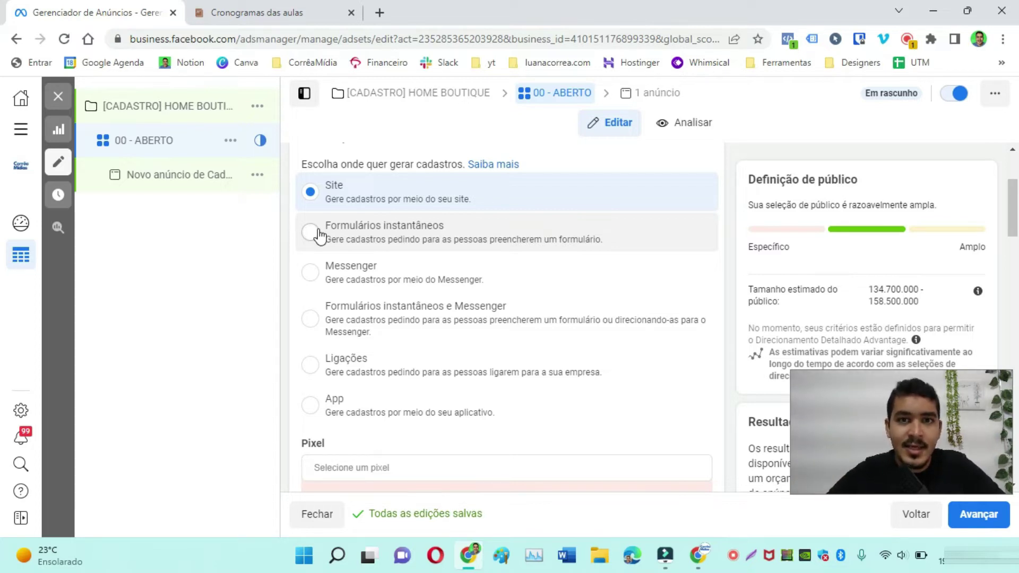
pyautogui.click(310, 234)
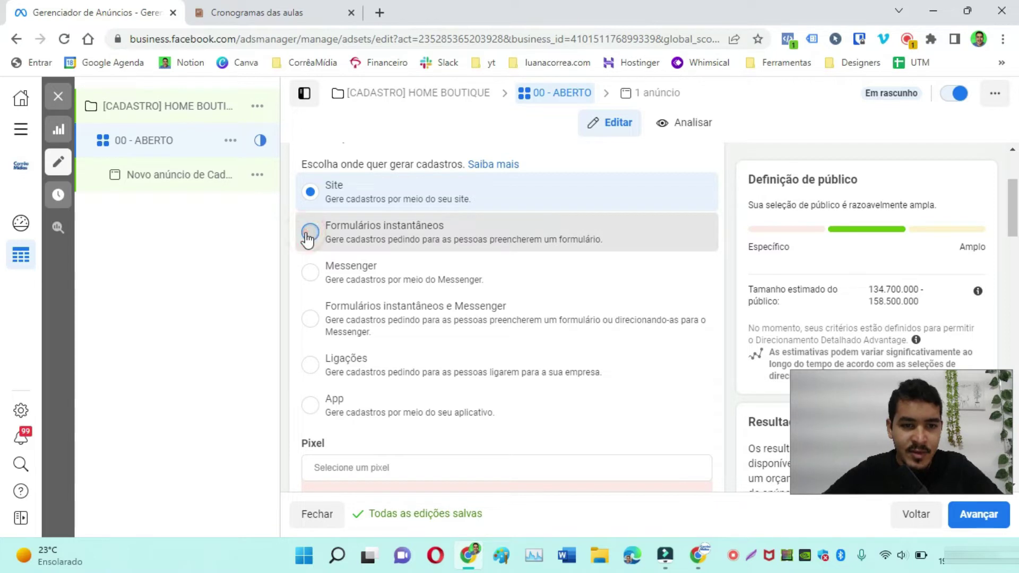
# Choose the second page in the Pessoal group as the ad set's Facebook Page
pyautogui.scroll(-4, 551, 277)
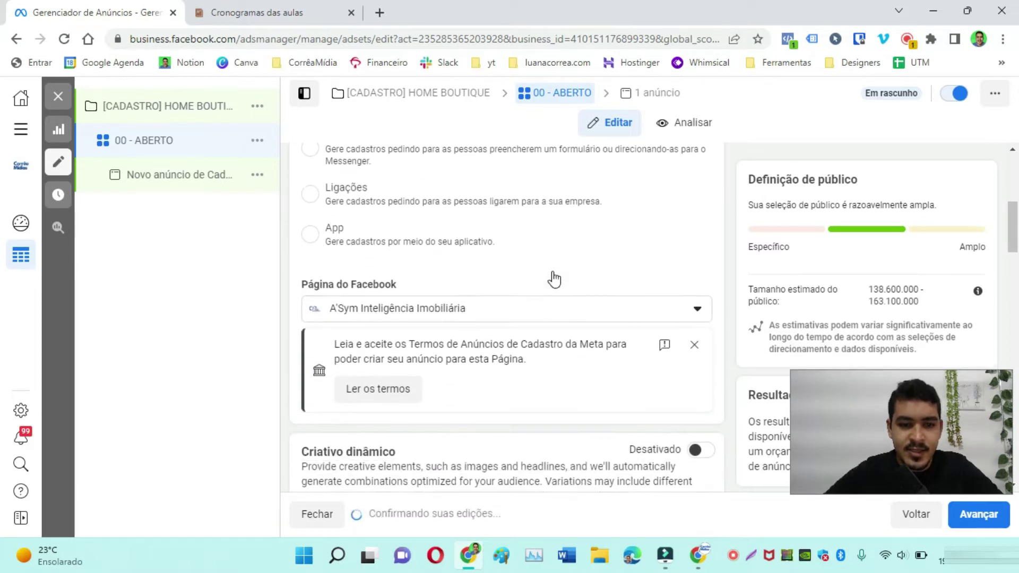
pyautogui.click(489, 257)
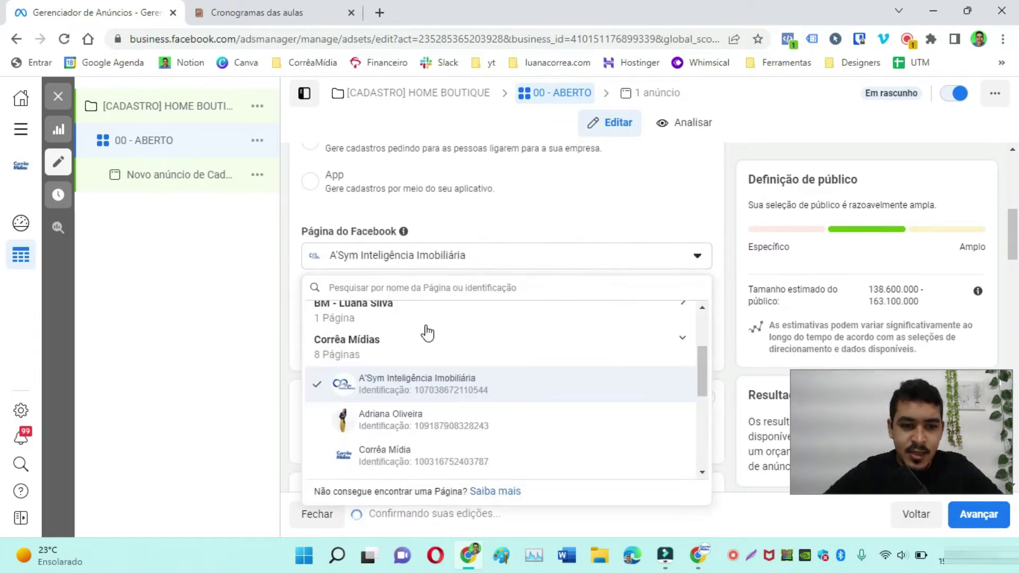
pyautogui.scroll(1, 438, 349)
pyautogui.scroll(1, 433, 361)
pyautogui.click(364, 328)
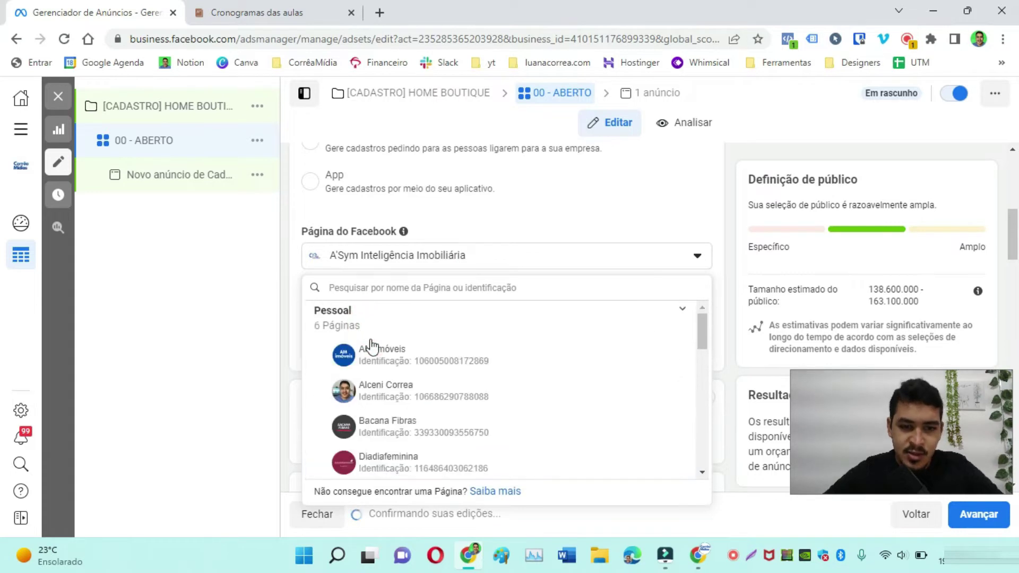
pyautogui.click(395, 394)
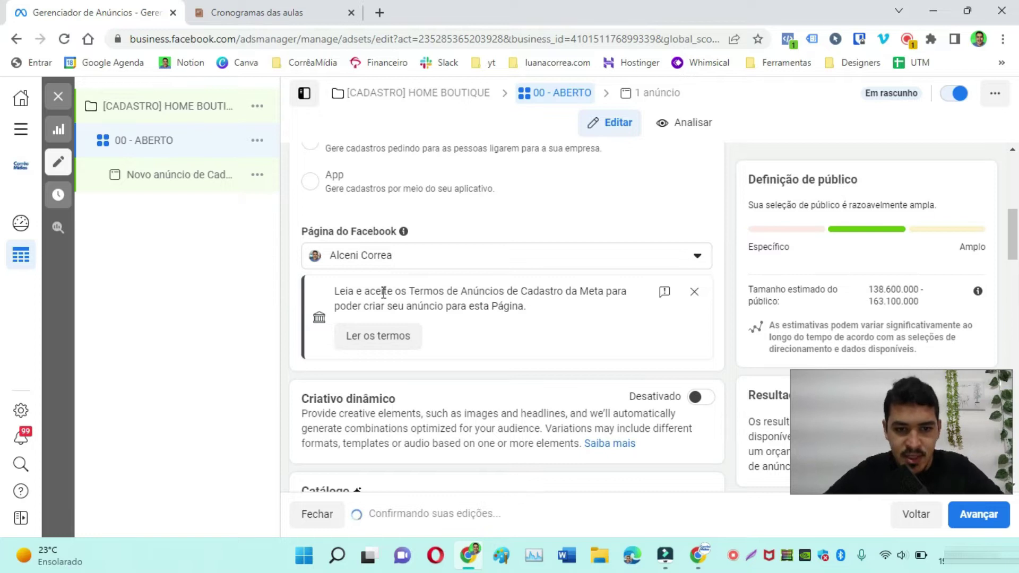
# Read and accept Meta's lead ads terms for the selected Facebook Page
pyautogui.moveTo(387, 291); pyautogui.dragTo(630, 298)
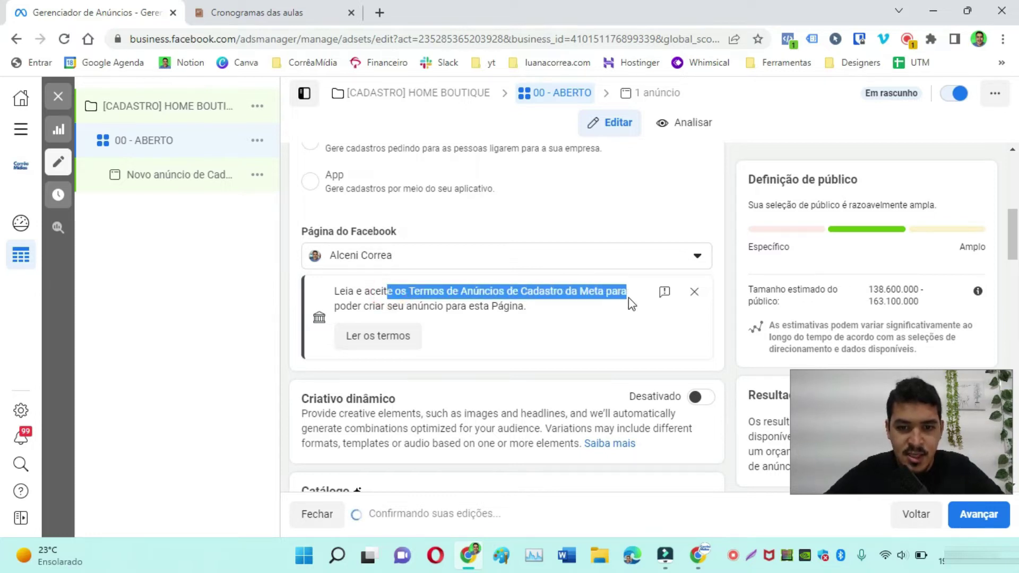
pyautogui.moveTo(334, 306); pyautogui.dragTo(531, 313)
pyautogui.click(396, 344)
pyautogui.scroll(-1, 592, 231)
pyautogui.scroll(-5, 641, 297)
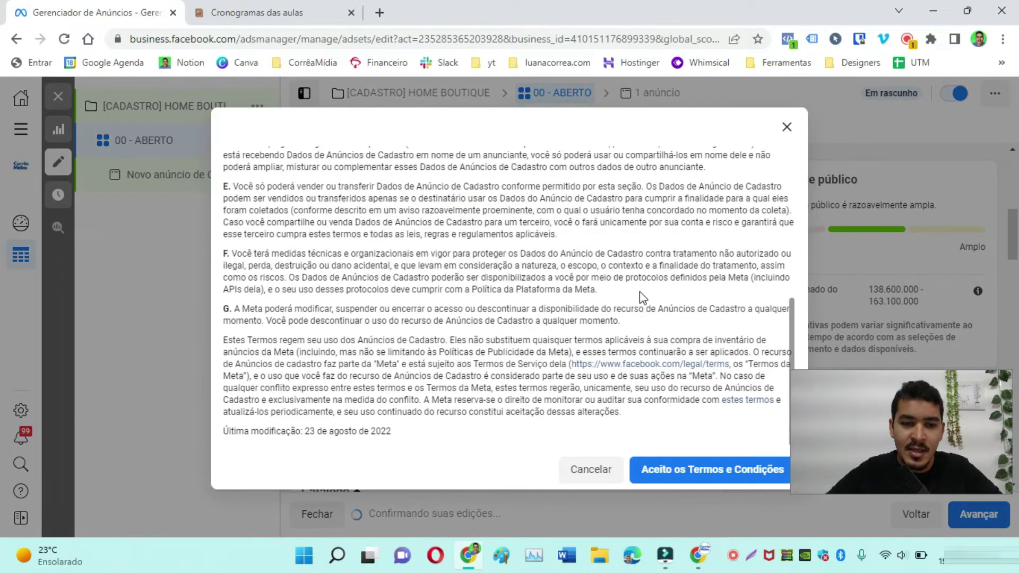
pyautogui.click(697, 470)
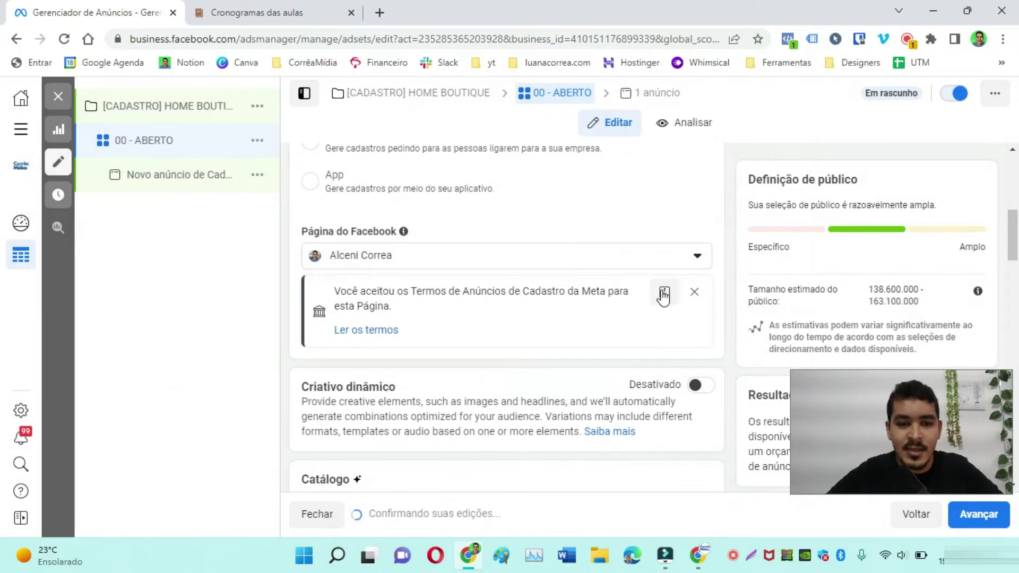
# Schedule the ad set to start on 20/9/2022 at 00:00
pyautogui.scroll(-5, 664, 298)
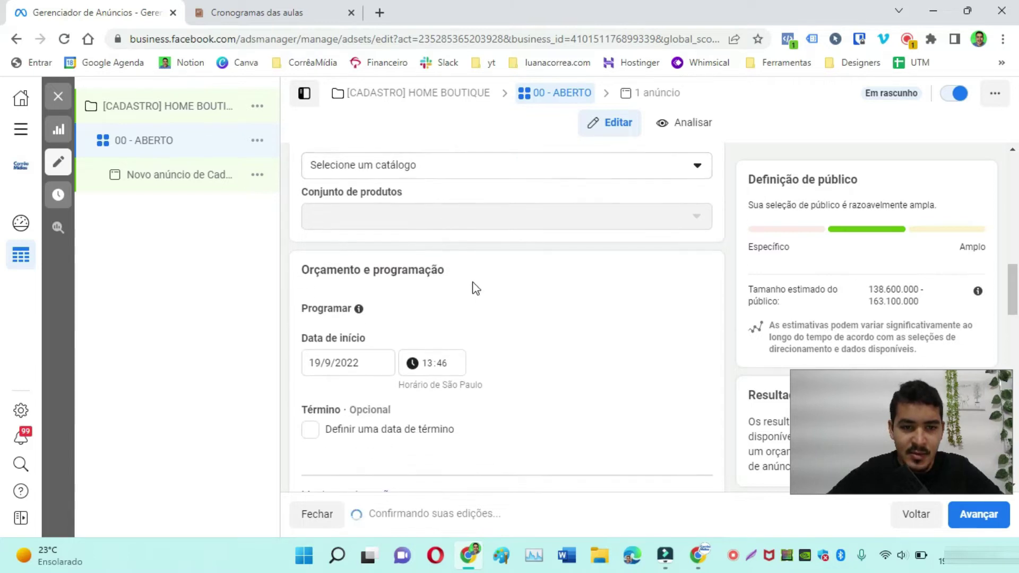
pyautogui.scroll(-1, 484, 317)
pyautogui.click(324, 289)
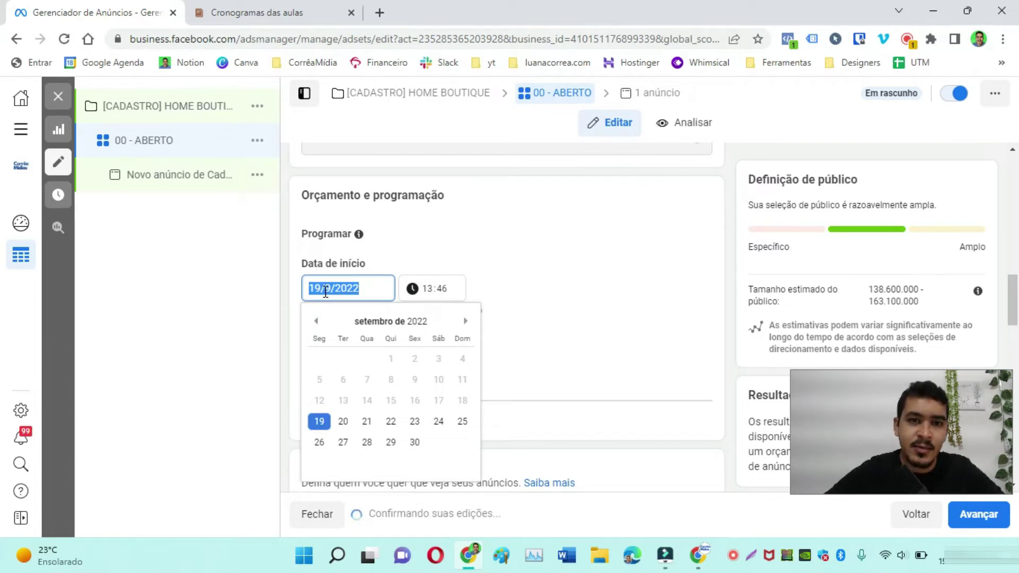
pyautogui.click(441, 272)
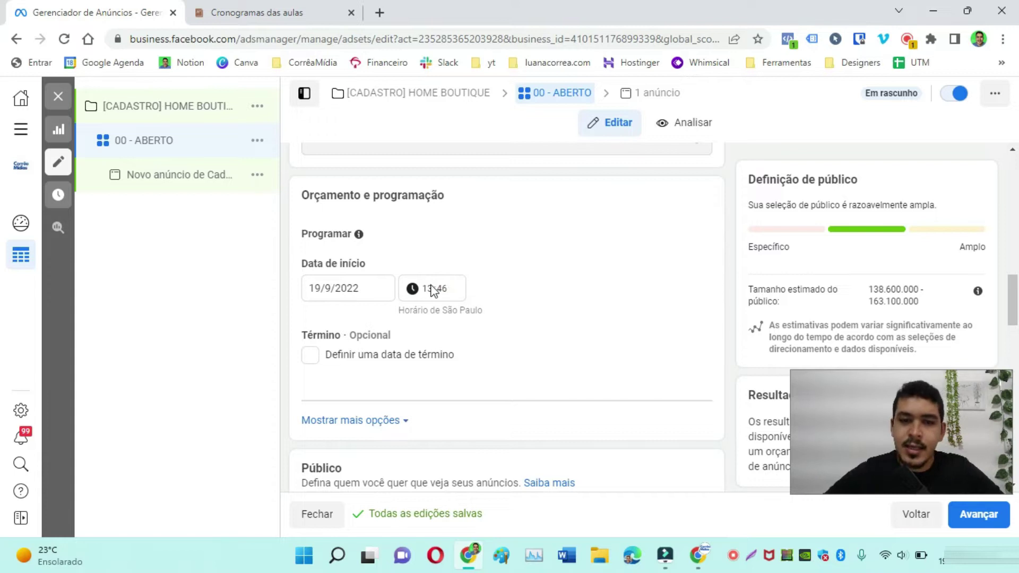
pyautogui.click(332, 294)
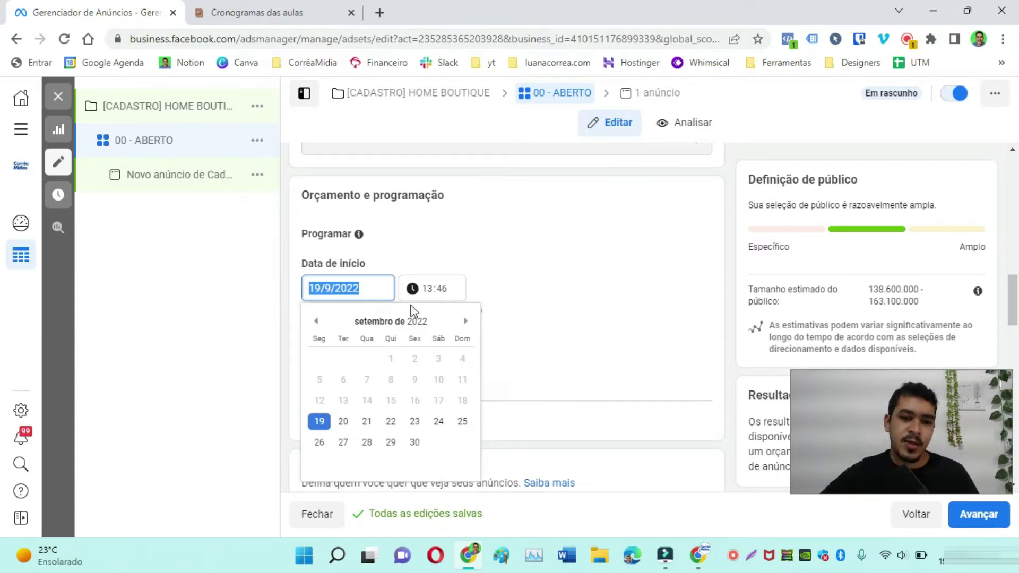
pyautogui.click(434, 289)
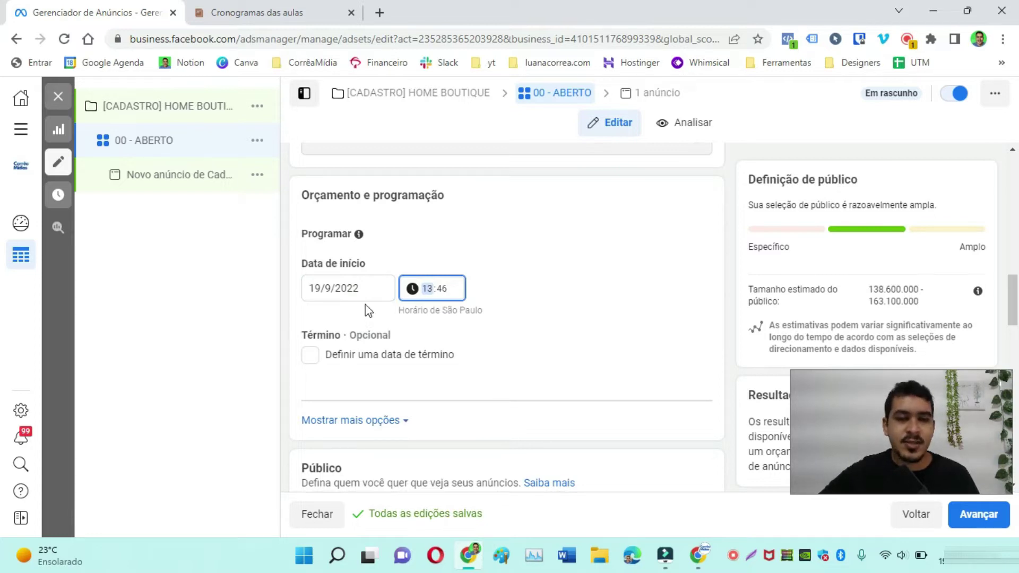
pyautogui.click(335, 292)
pyautogui.click(339, 421)
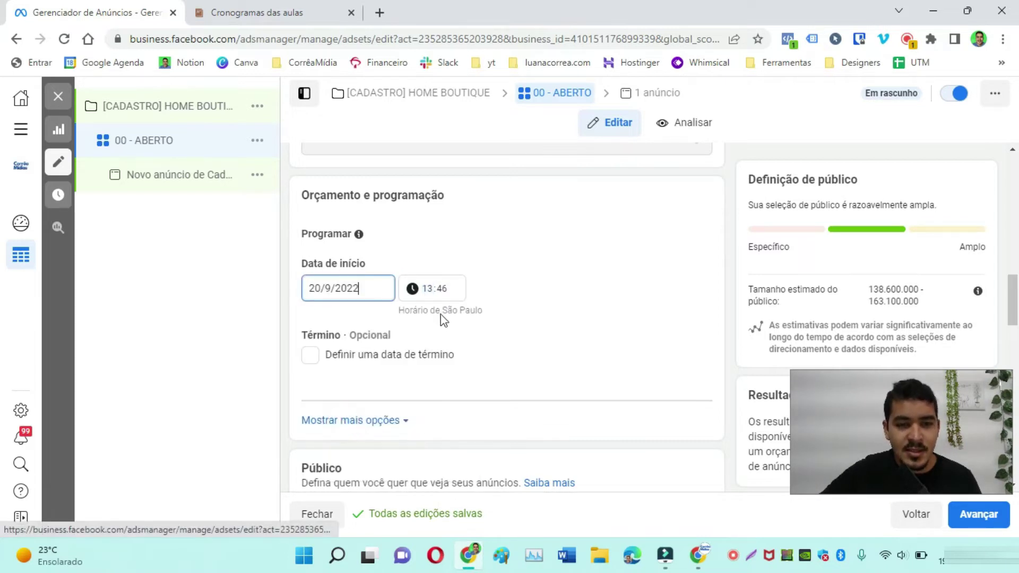
pyautogui.click(433, 290)
pyautogui.click(439, 288)
pyautogui.write('00:00')
pyautogui.click(465, 248)
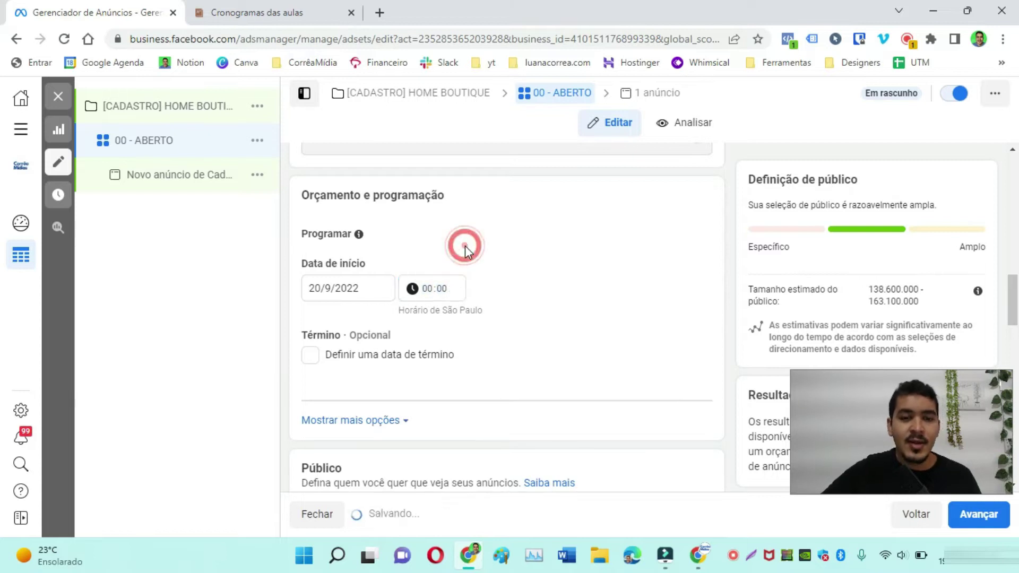
# Apply the saved audience "ABERTO icarai" to the ad set and proceed to the ad
pyautogui.scroll(-5, 340, 310)
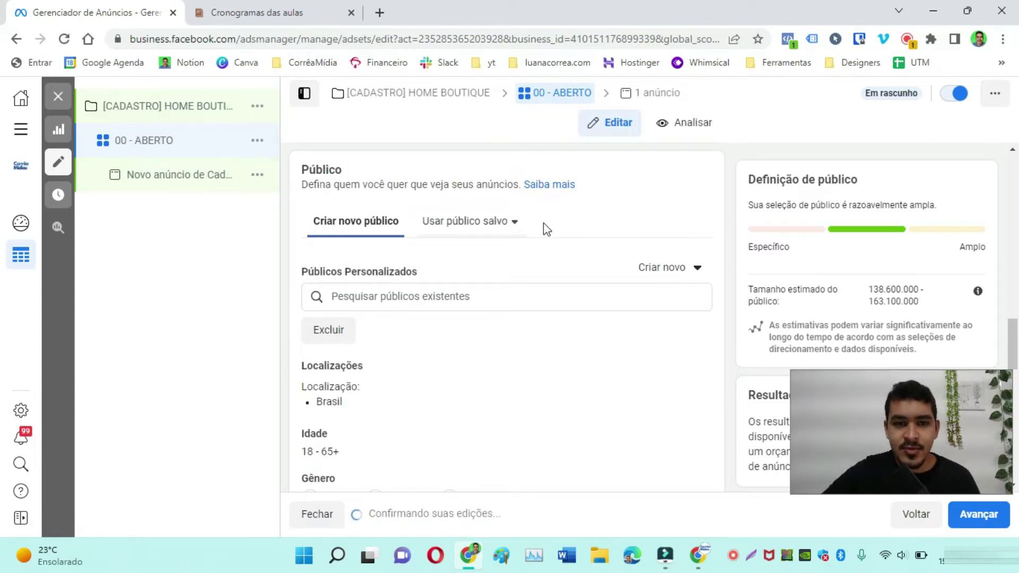
pyautogui.click(514, 221)
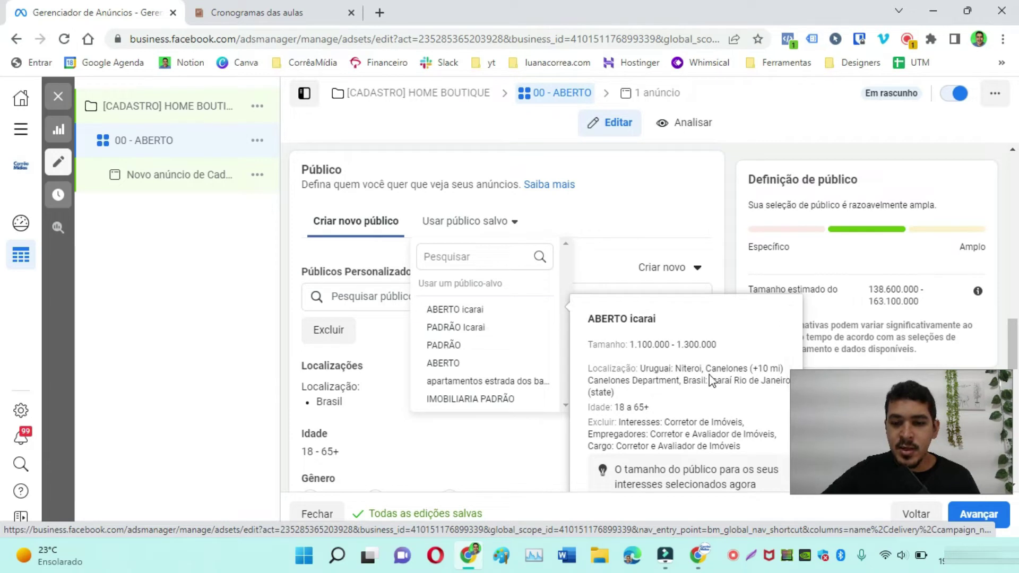
pyautogui.click(497, 315)
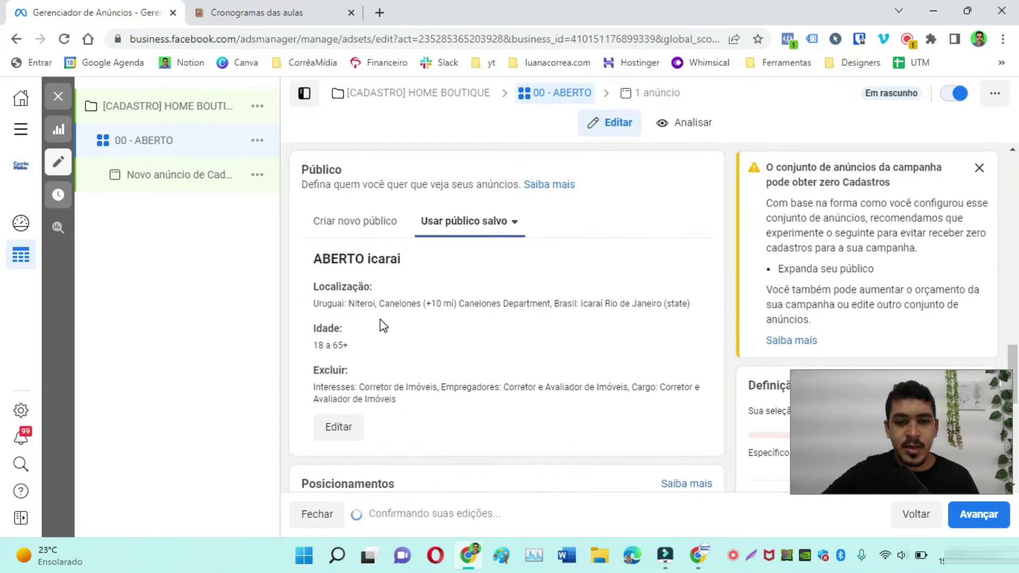
pyautogui.scroll(-3, 380, 319)
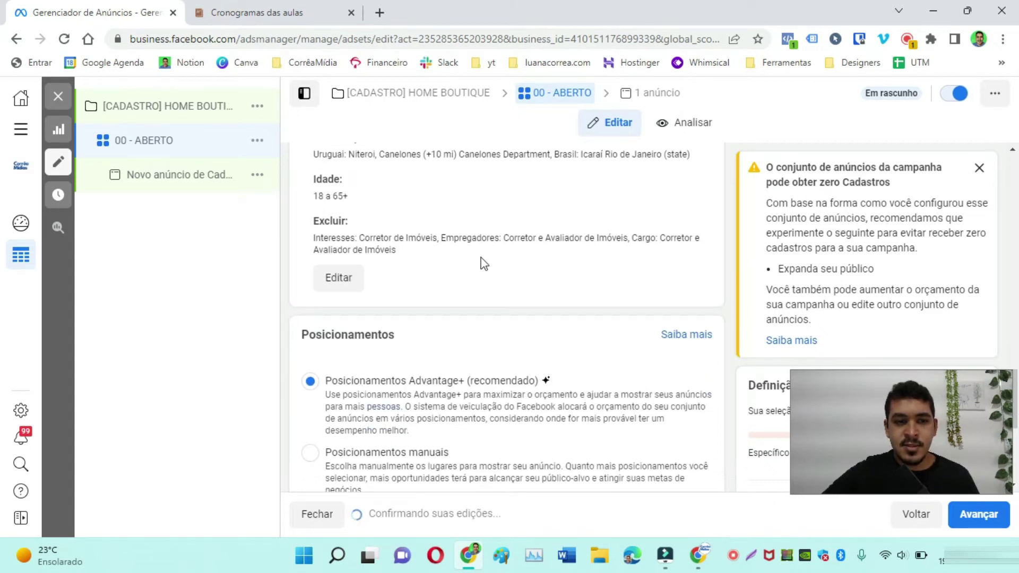
pyautogui.scroll(-1, 480, 264)
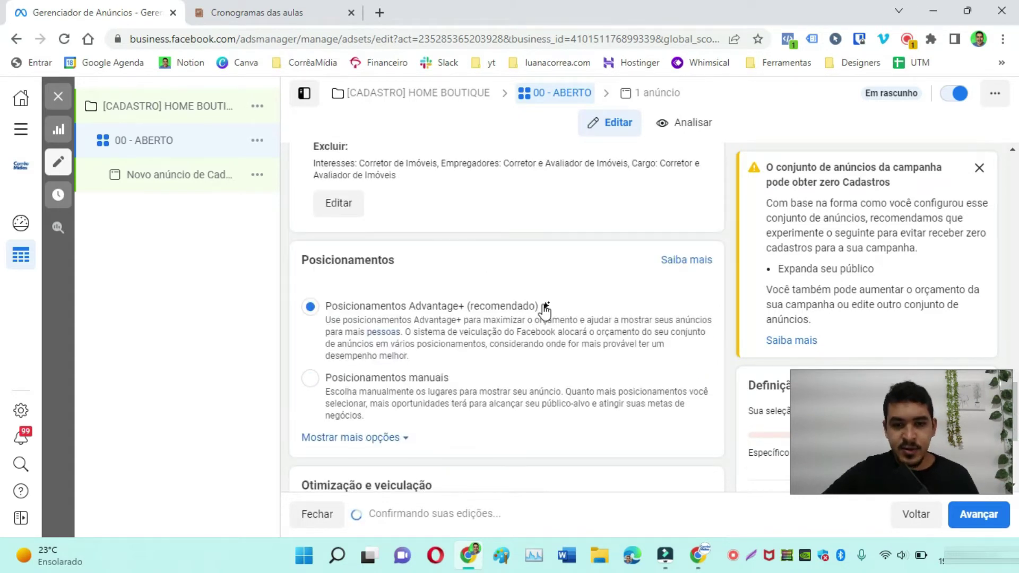
pyautogui.scroll(-4, 645, 392)
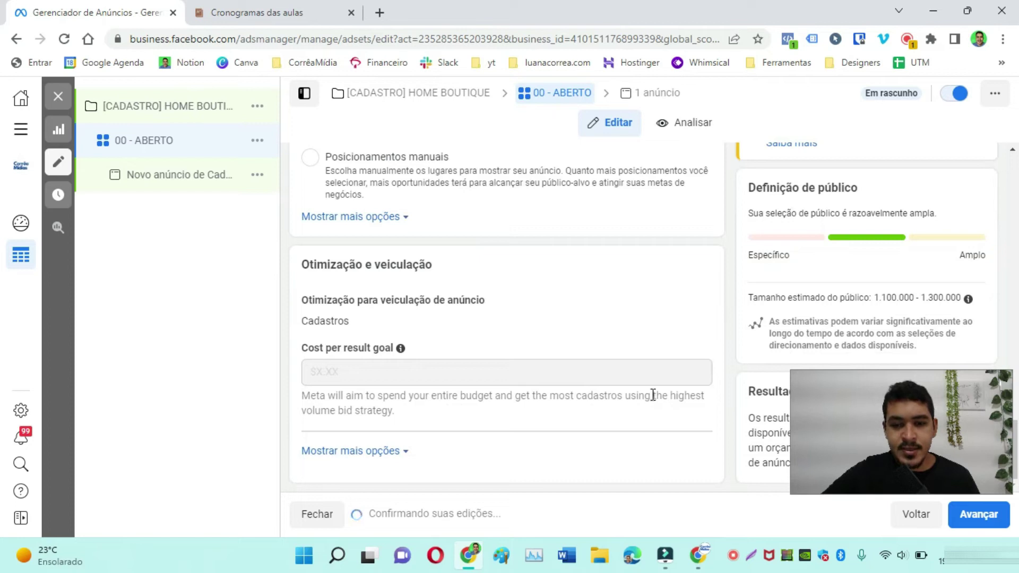
pyautogui.click(980, 516)
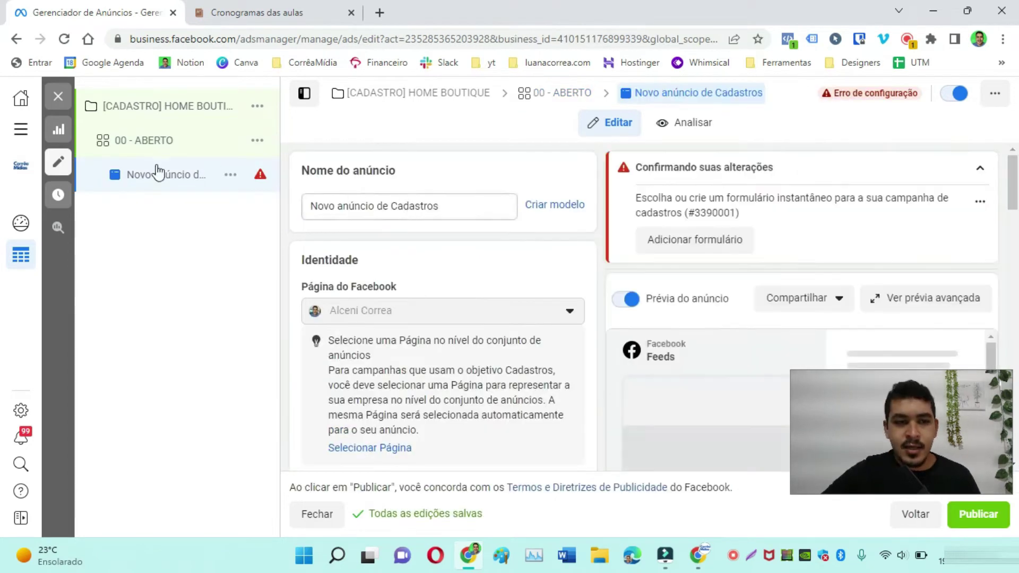
# Rename the ad as "AD1"
pyautogui.tripleClick(433, 206)
pyautogui.write('AD1')
pyautogui.scroll(-1, 368, 215)
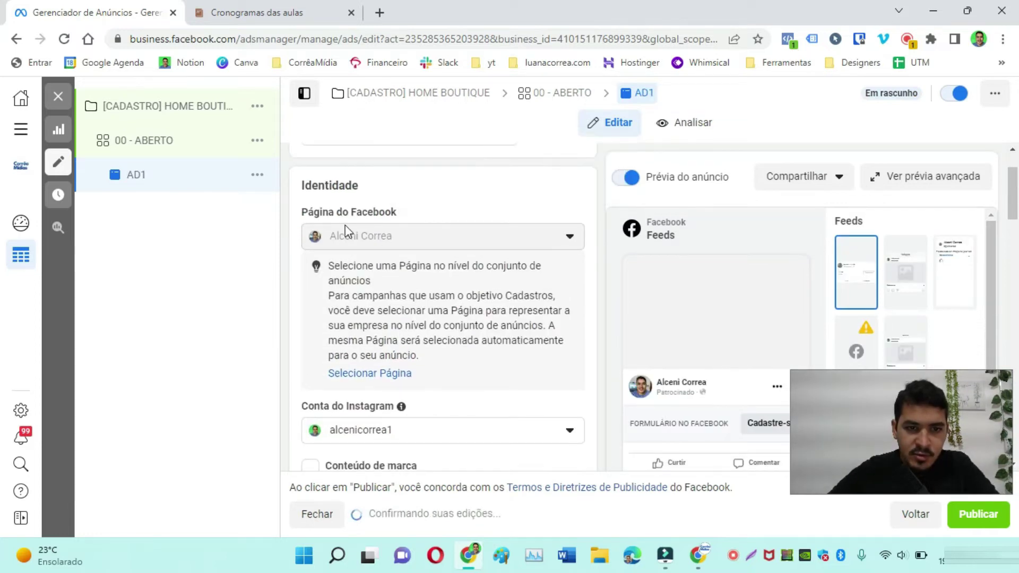
# Upload images 1 to 4 from the Home Boutique by Tegra folder and use 1.png as the ad's media
pyautogui.scroll(-2, 339, 276)
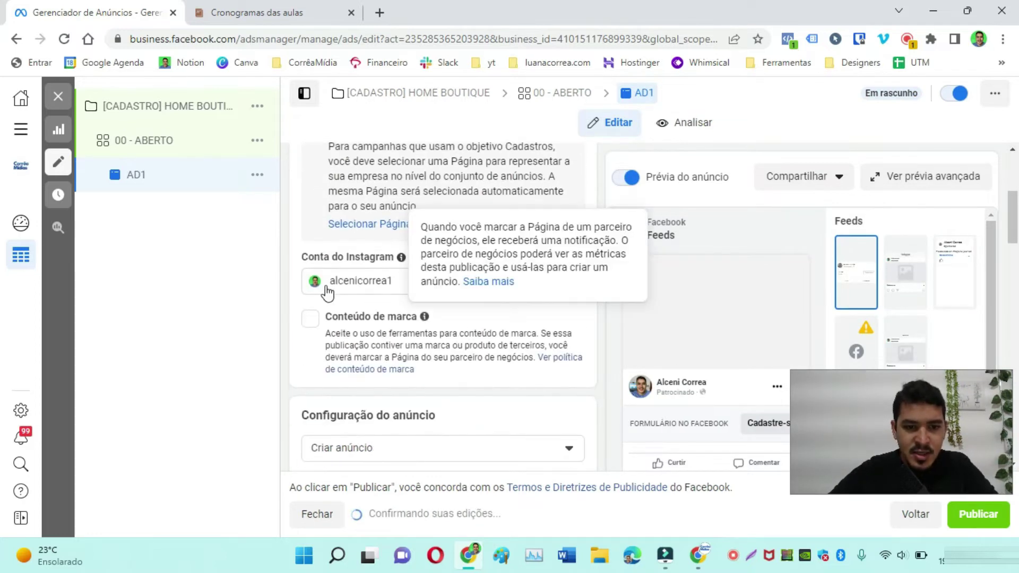
pyautogui.scroll(-1, 451, 319)
pyautogui.scroll(-6, 484, 330)
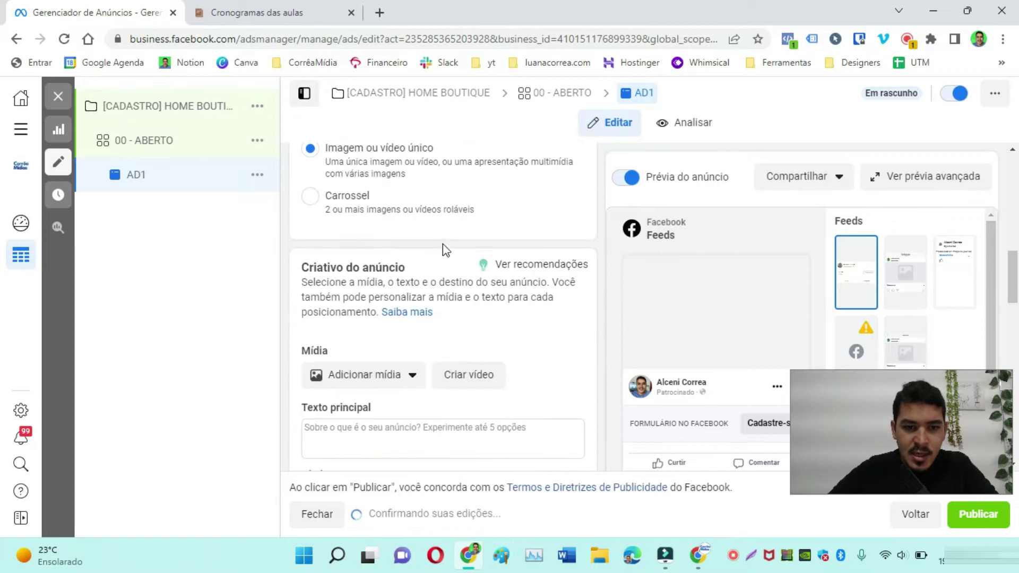
pyautogui.click(391, 228)
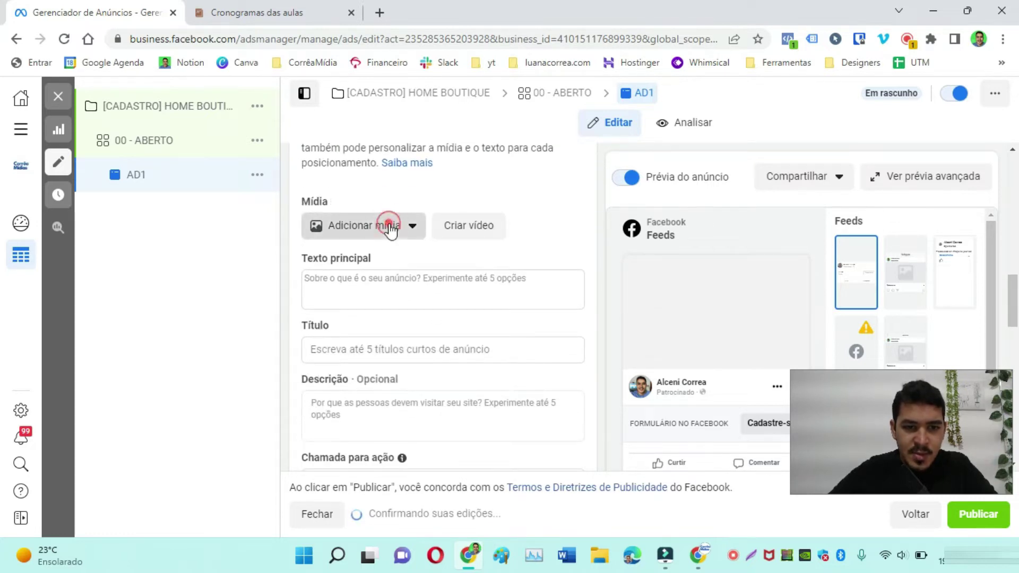
pyautogui.click(282, 170)
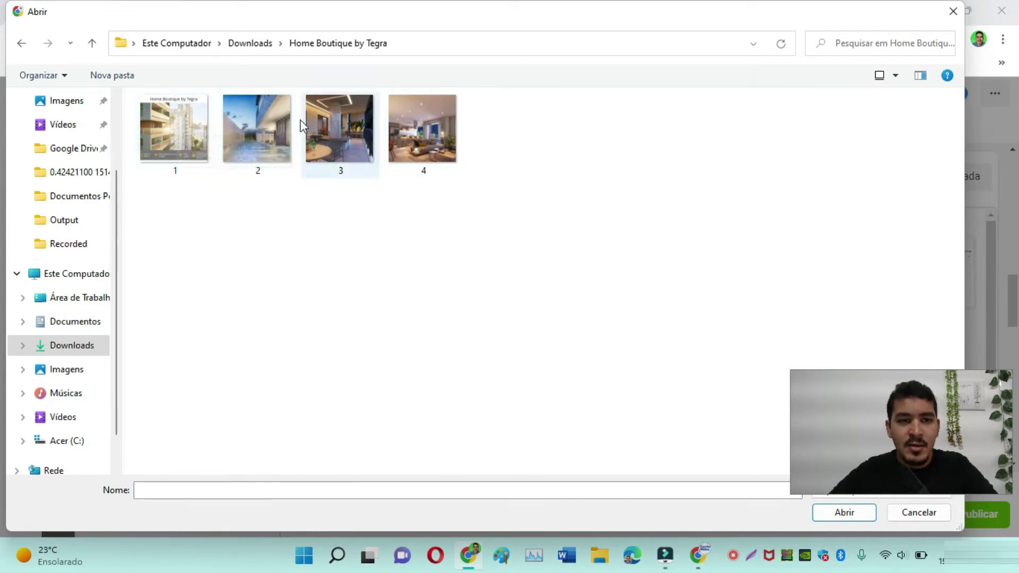
pyautogui.moveTo(154, 236); pyautogui.dragTo(577, 118)
pyautogui.click(852, 515)
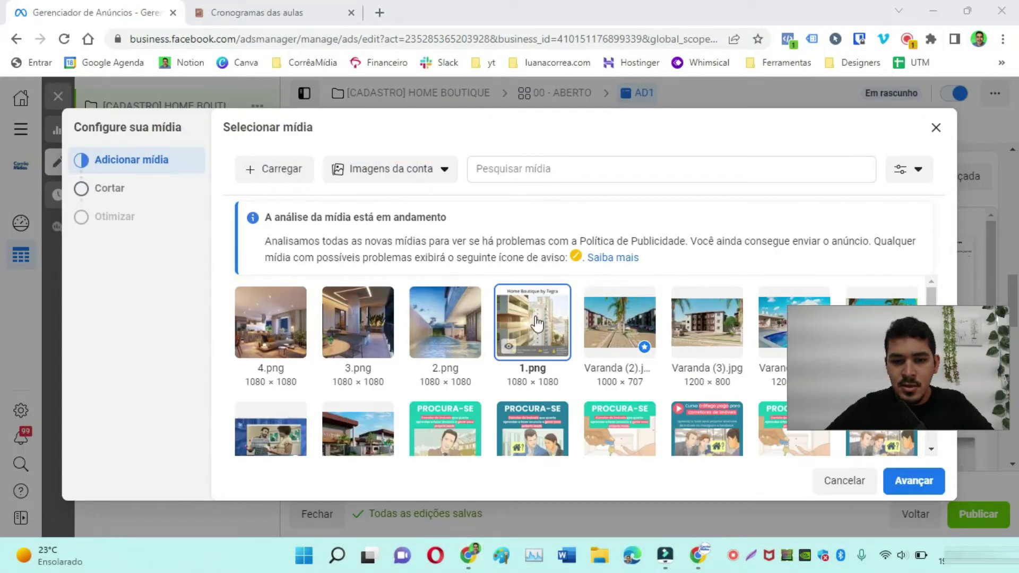
pyautogui.click(914, 481)
# Try the 9:16 crop of the ad image for the Stories and Reels, Apps e sites placements
pyautogui.scroll(-3, 362, 316)
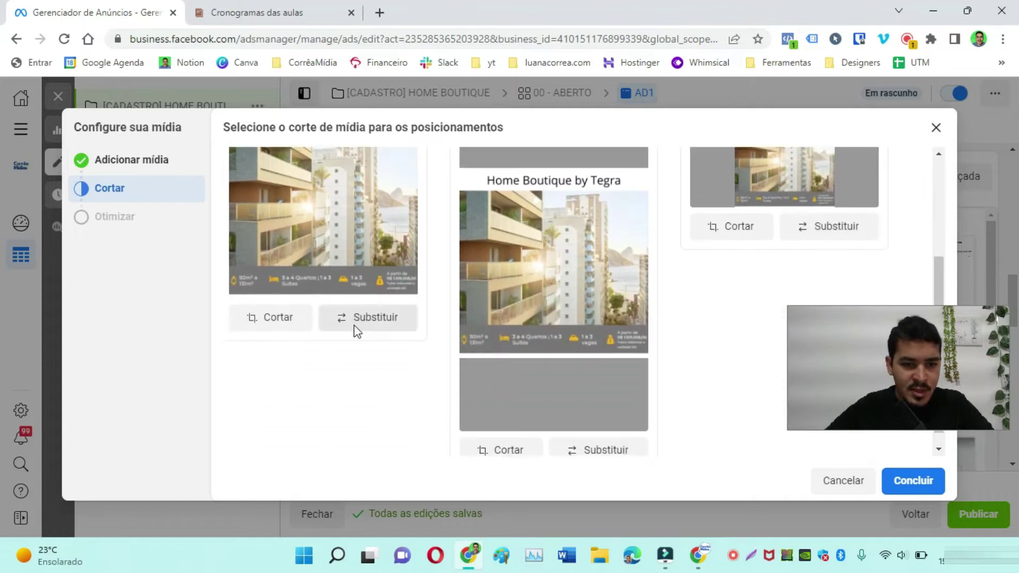
pyautogui.scroll(2, 352, 329)
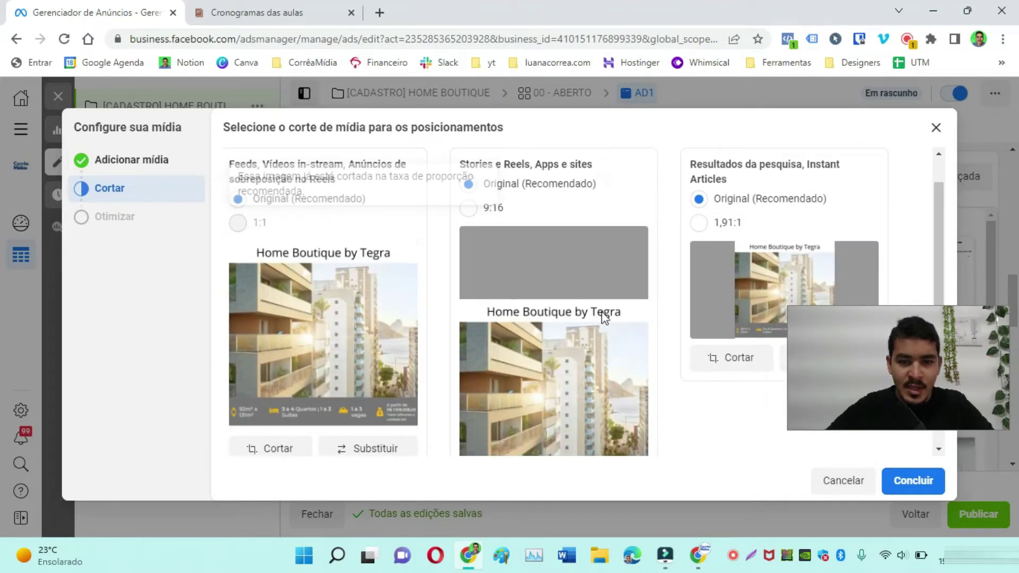
pyautogui.scroll(1, 552, 232)
pyautogui.scroll(-1, 687, 357)
pyautogui.scroll(-1, 549, 308)
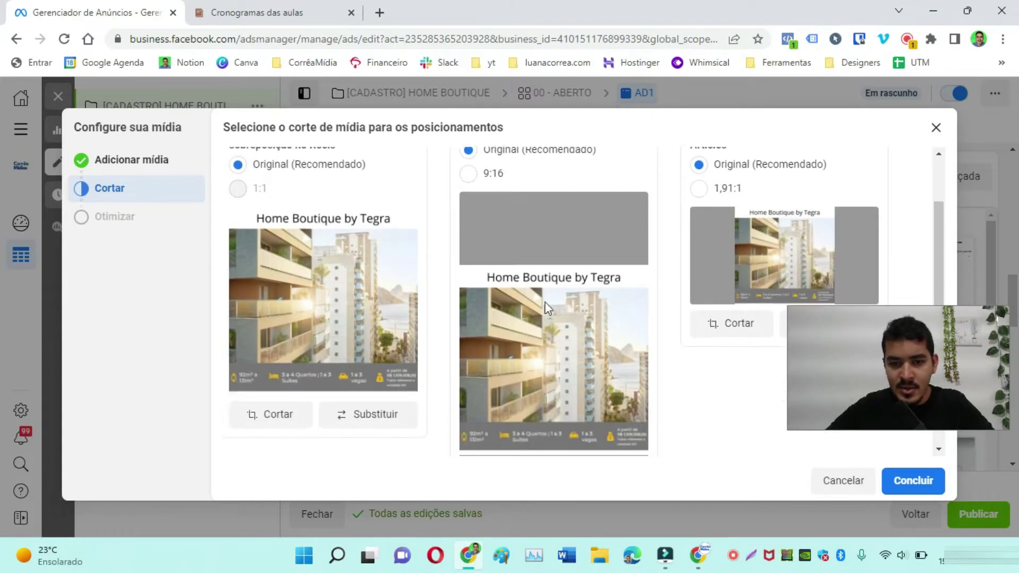
pyautogui.click(468, 174)
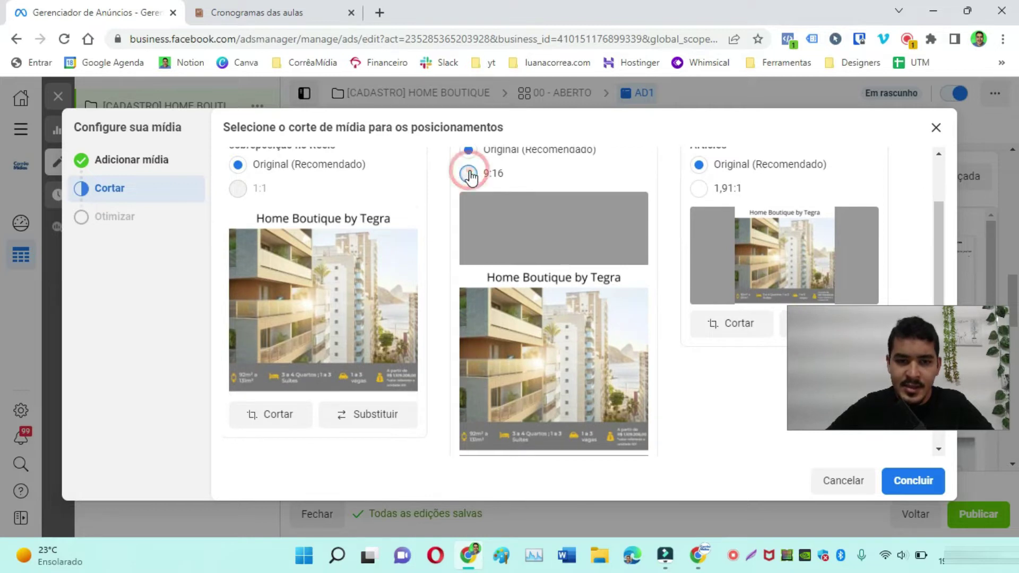
pyautogui.scroll(-2, 605, 347)
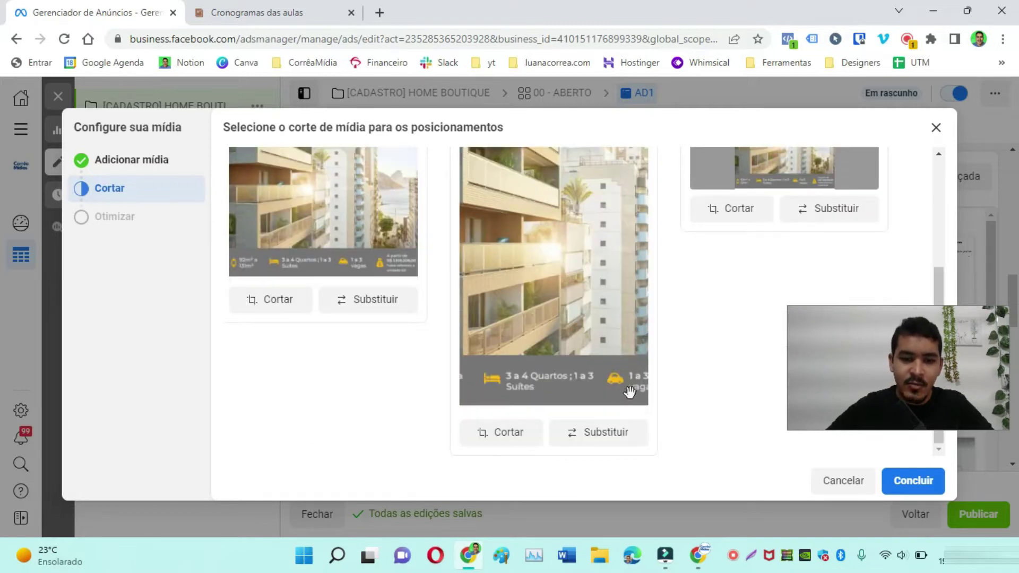
pyautogui.moveTo(530, 389); pyautogui.dragTo(593, 349)
pyautogui.scroll(3, 592, 349)
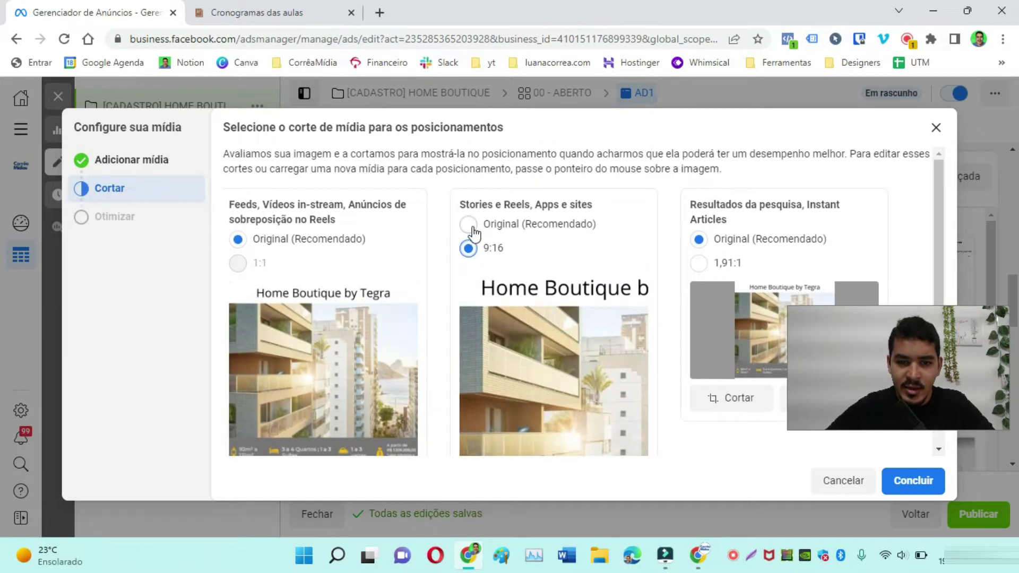
# Select the Original (Recomendado) crop for Stories and Reels, Apps e sites and finish the media setup
pyautogui.click(469, 226)
pyautogui.scroll(-3, 637, 382)
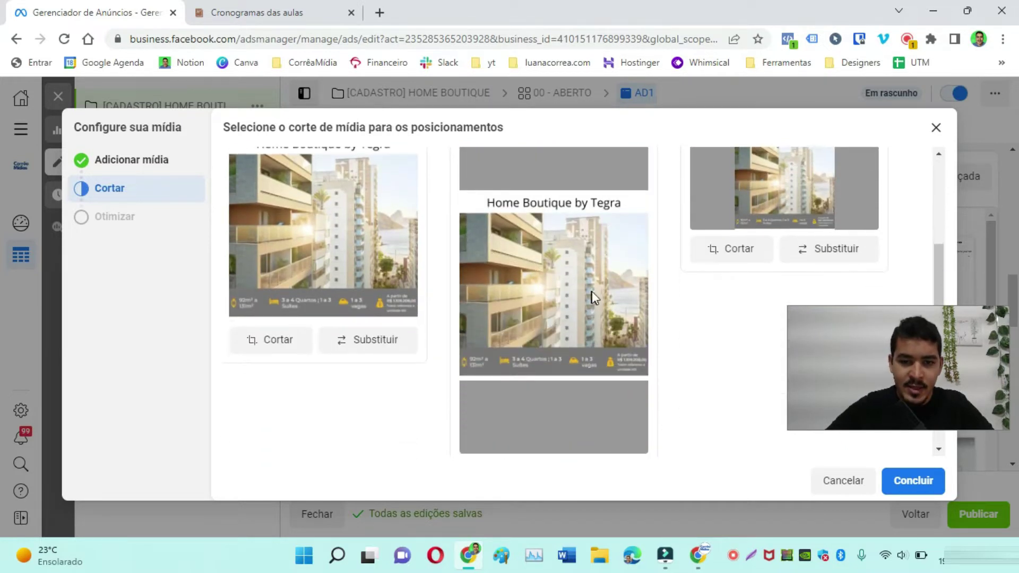
pyautogui.click(916, 486)
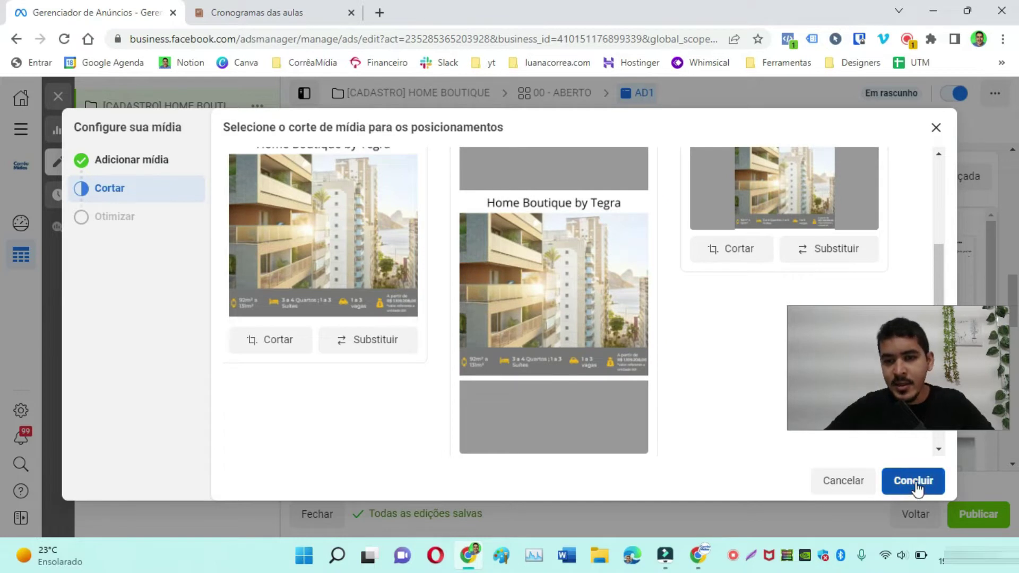
pyautogui.click(337, 200)
pyautogui.click(449, 165)
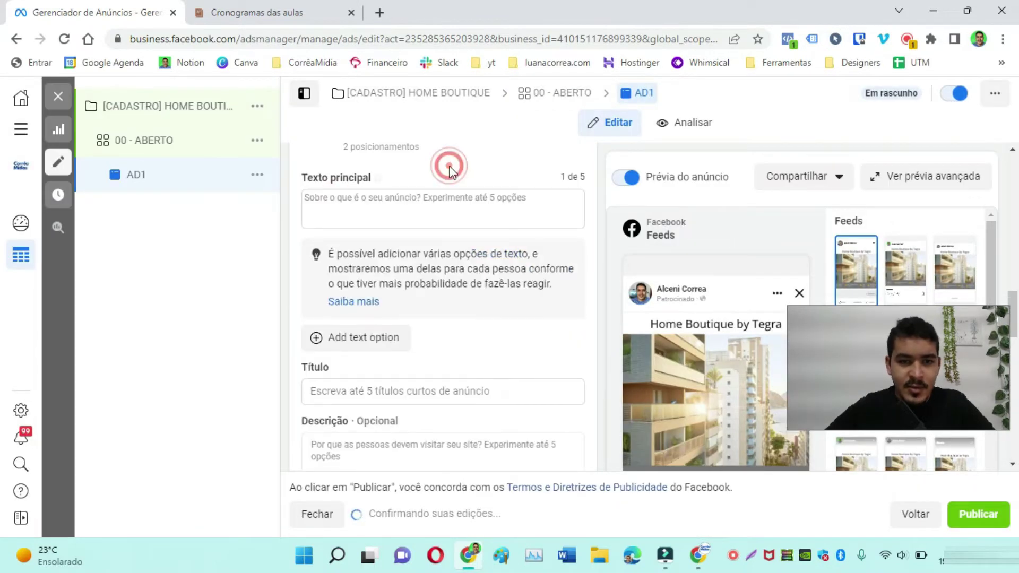
# Copy the full Home Boutique description from the first slide in Canva into the ad's primary text in Ads Manager
pyautogui.hotkey('alt', 'Tab')
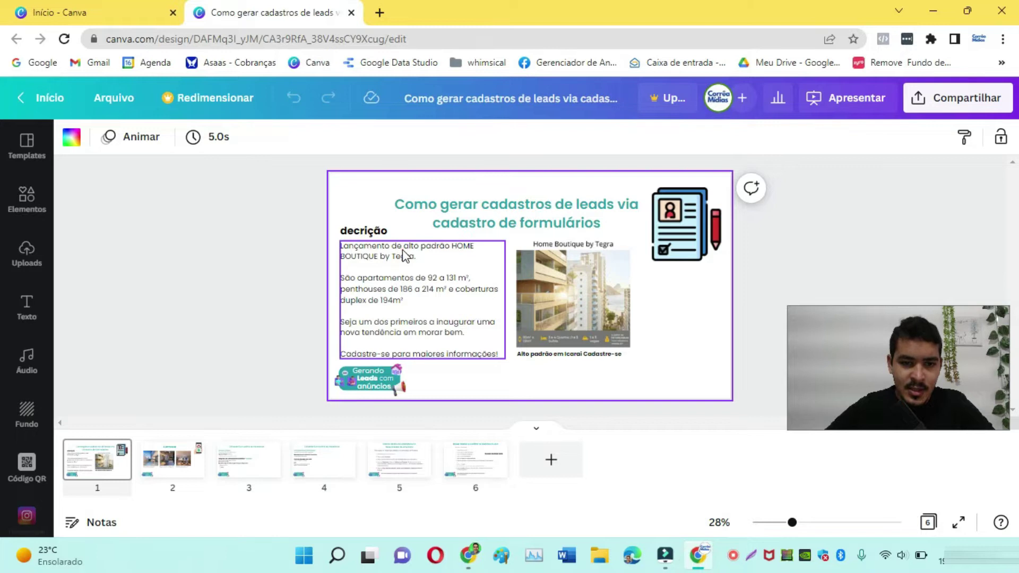
pyautogui.tripleClick(404, 256)
pyautogui.click(461, 332)
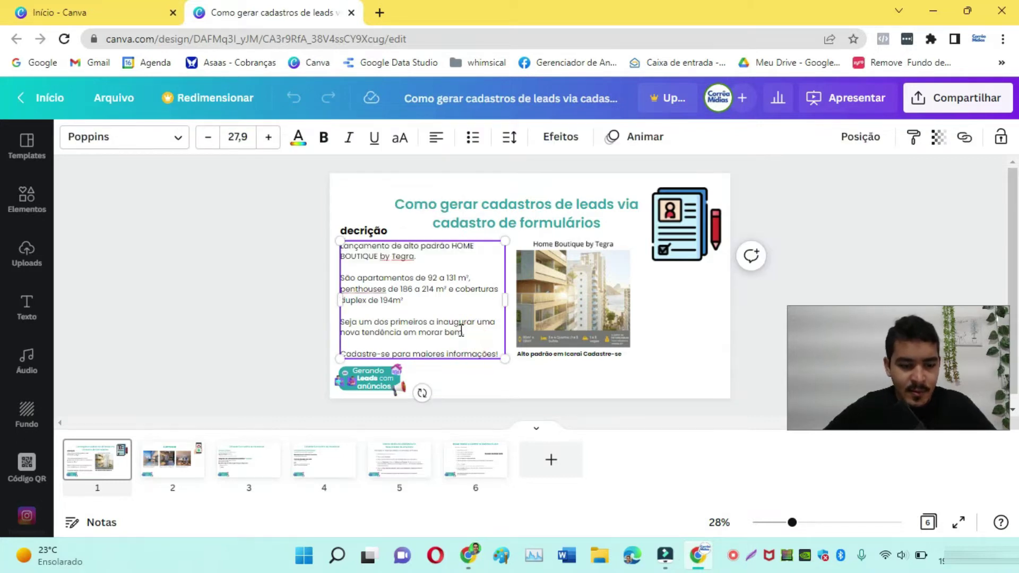
pyautogui.hotkey('ctrl', 'a')
pyautogui.hotkey('ctrl', 'c')
pyautogui.hotkey('alt', 'Tab')
pyautogui.click(331, 204)
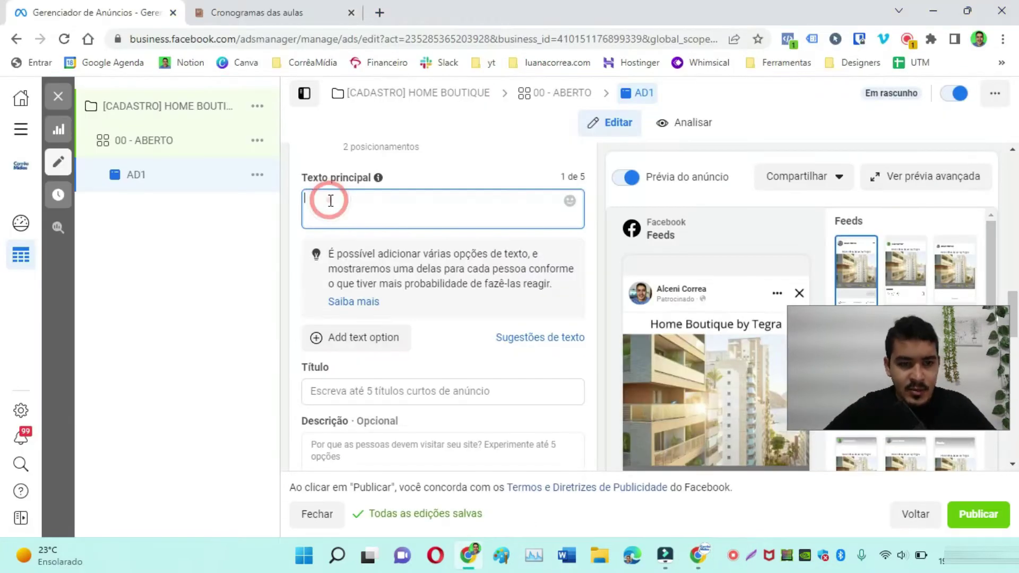
pyautogui.hotkey('ctrl', 'v')
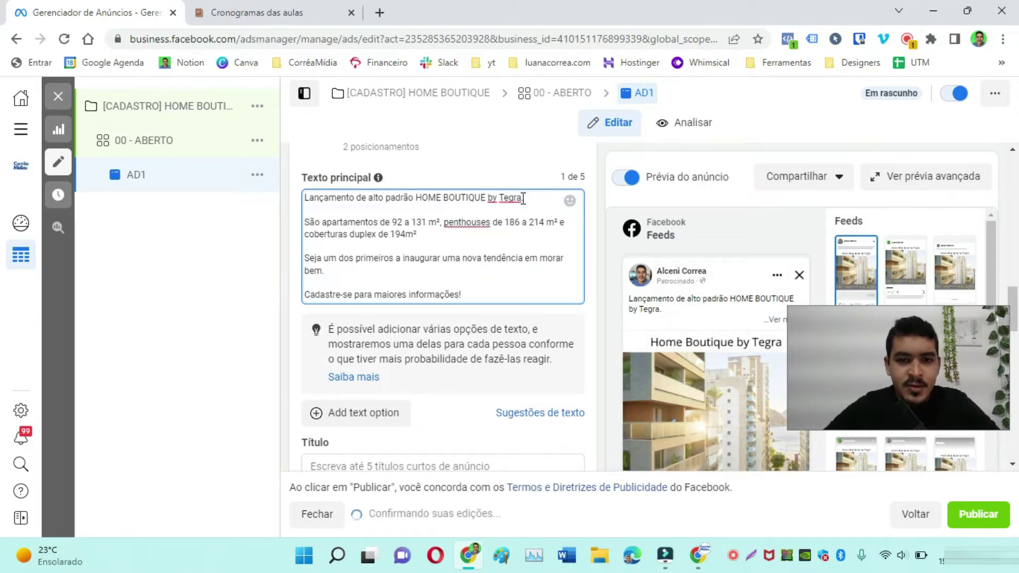
pyautogui.moveTo(397, 221); pyautogui.dragTo(454, 232)
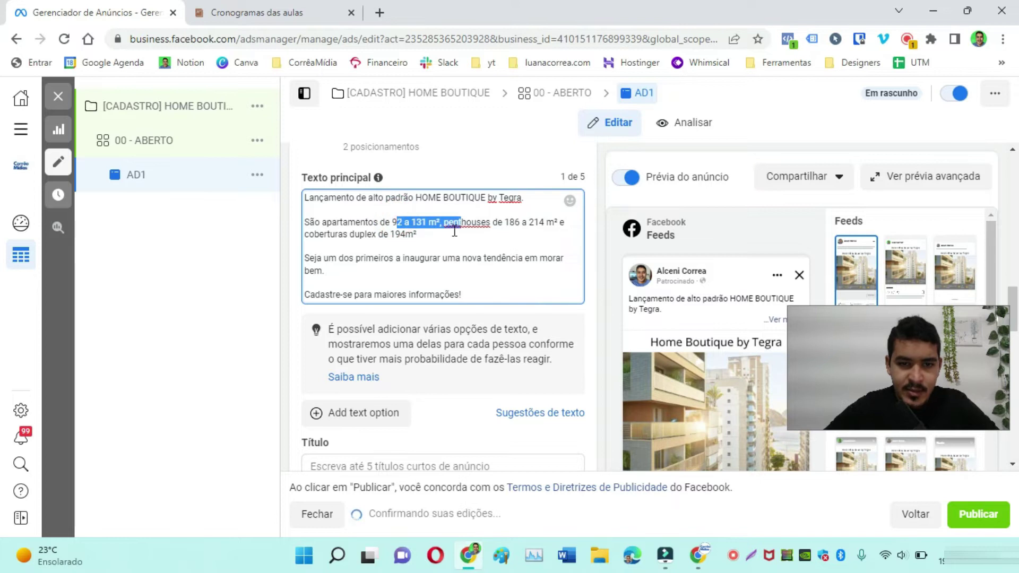
pyautogui.click(504, 236)
# Copy the caption "Alto padrão em Icarai Cadastre-se" from the Canva slide and return to the ad in Ads Manager
pyautogui.hotkey('alt', 'Tab')
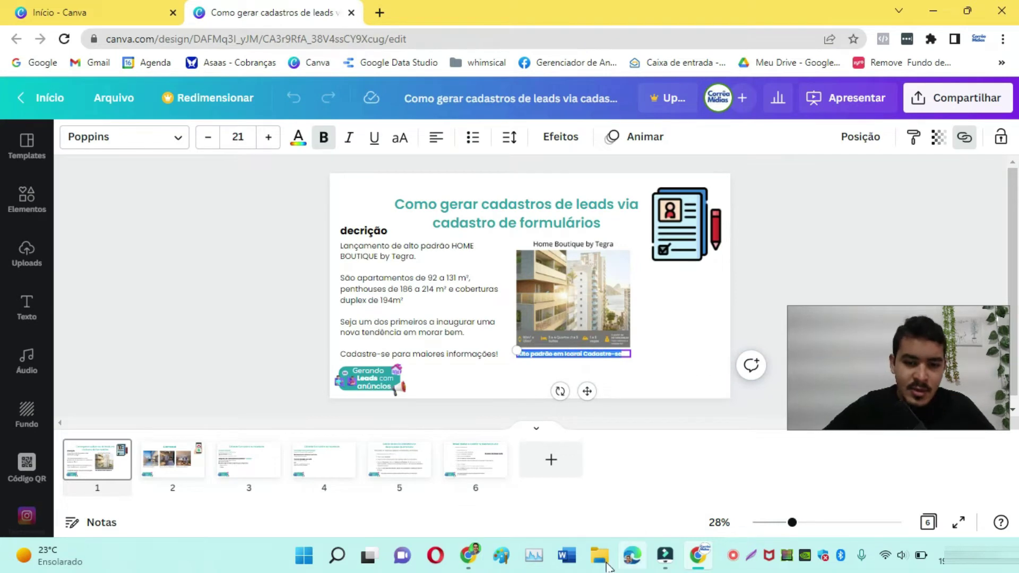
pyautogui.click(474, 564)
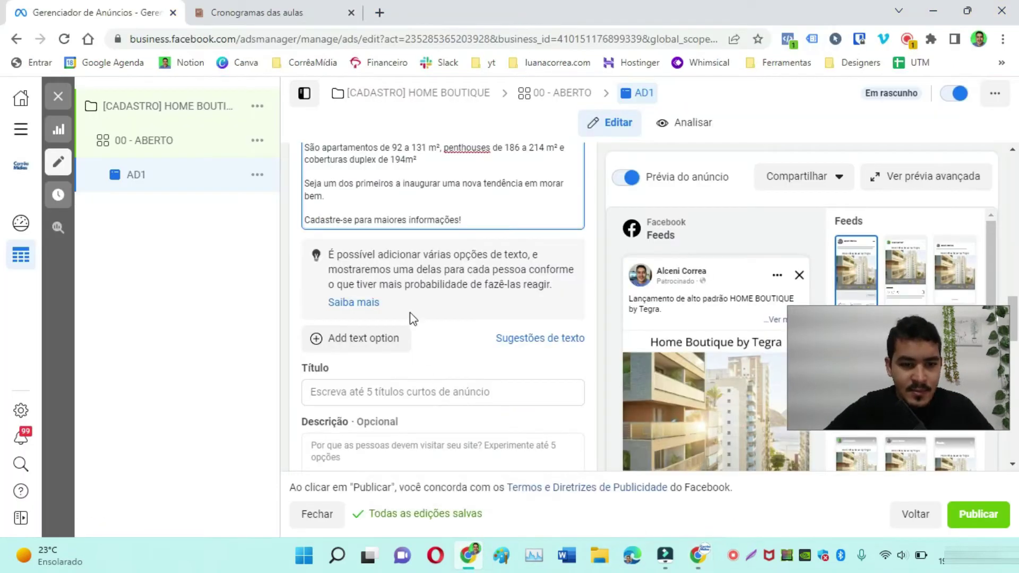
pyautogui.scroll(-1, 470, 367)
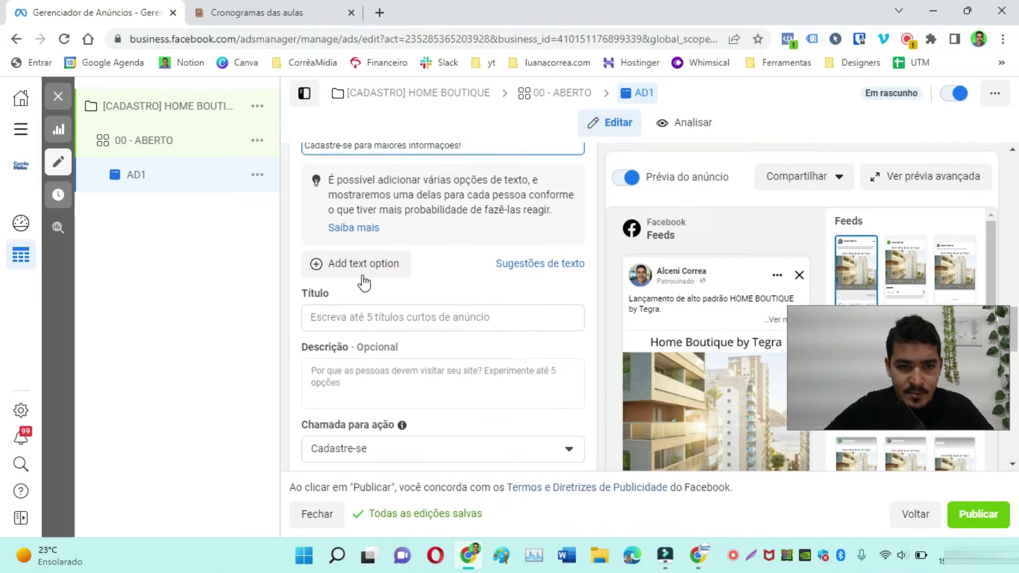
pyautogui.scroll(-1, 414, 272)
pyautogui.scroll(3, 414, 272)
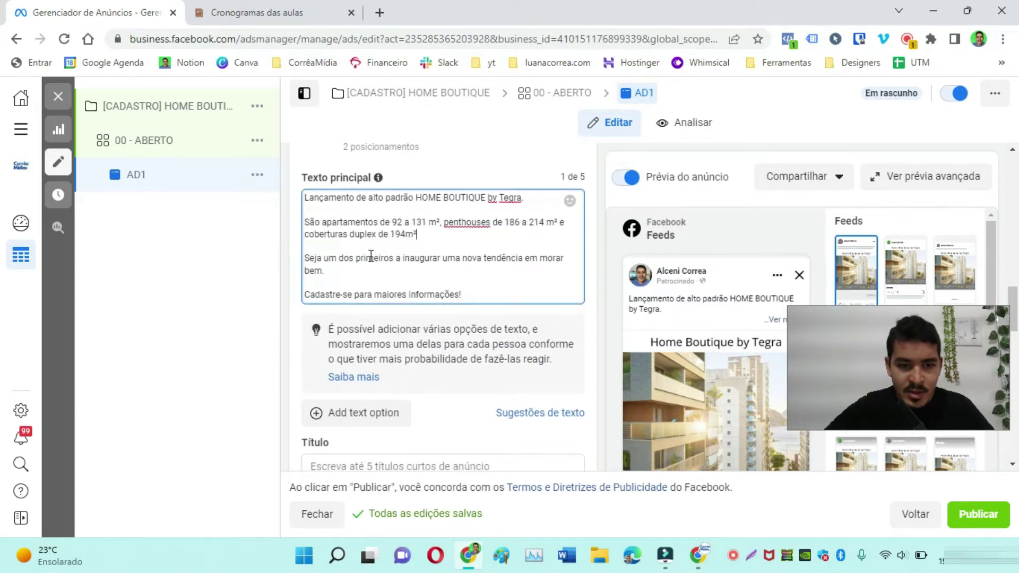
# Keep "Cadastre-se" as the ad's call to action
pyautogui.scroll(-4, 345, 411)
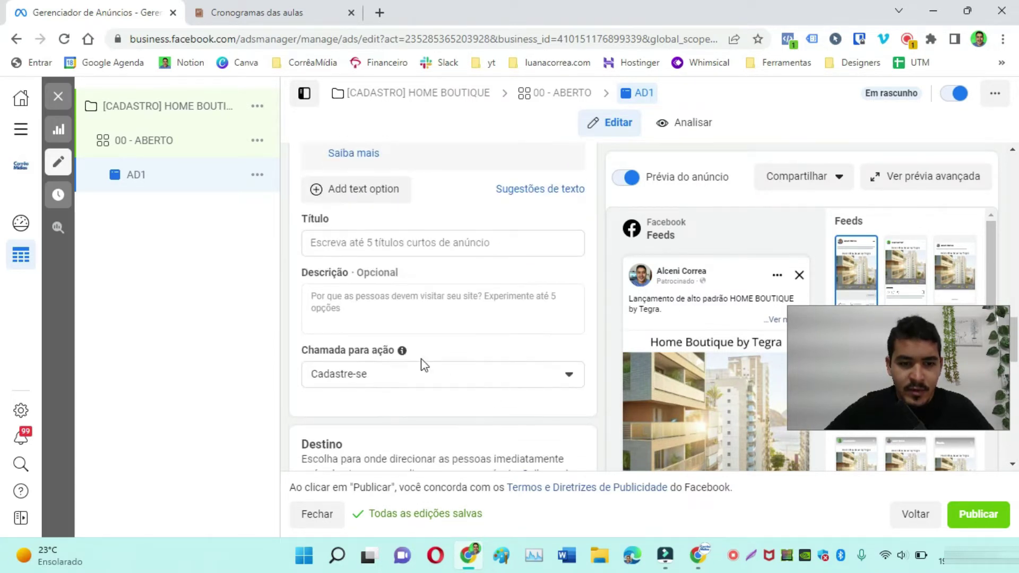
pyautogui.scroll(-2, 349, 353)
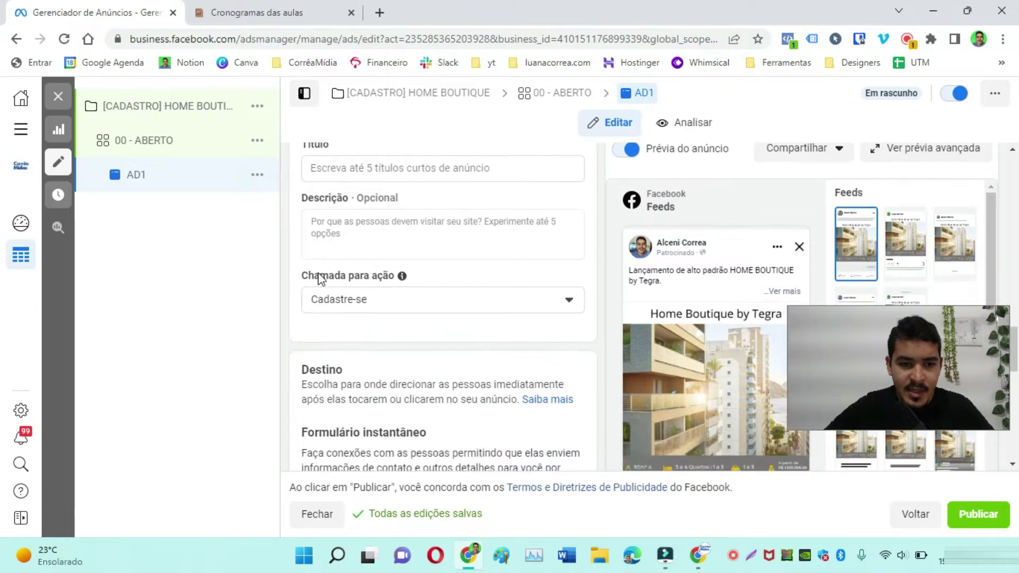
pyautogui.click(342, 300)
pyautogui.click(422, 291)
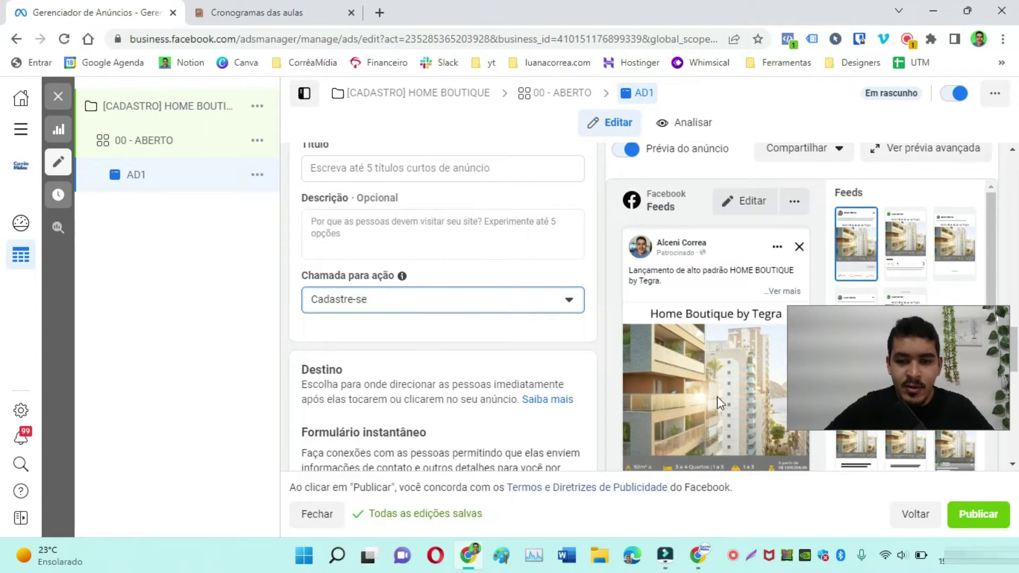
pyautogui.scroll(-3, 738, 388)
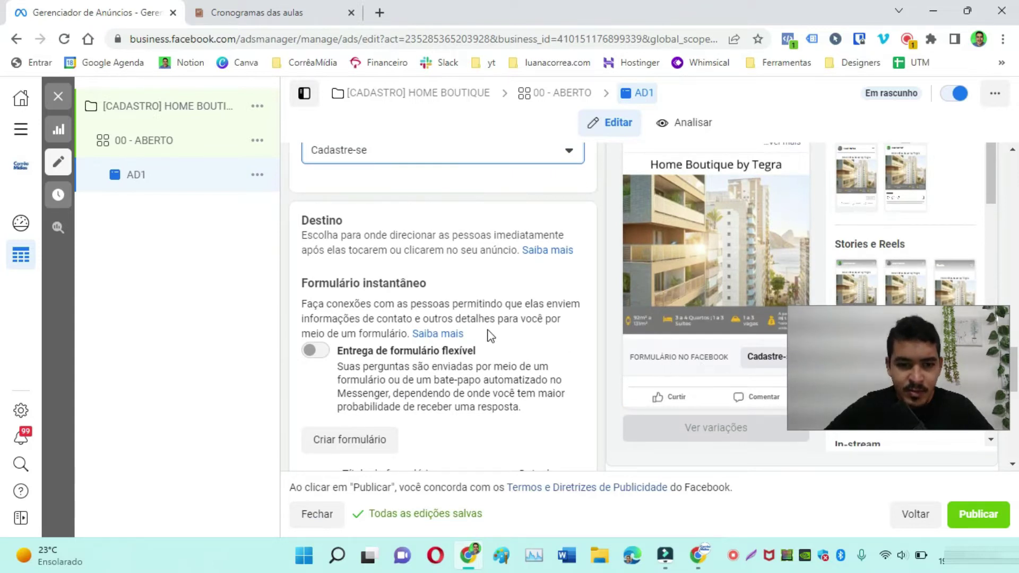
# Paste "Alto padrão em Icarai Cadastre-se" as the ad's title
pyautogui.scroll(5, 489, 336)
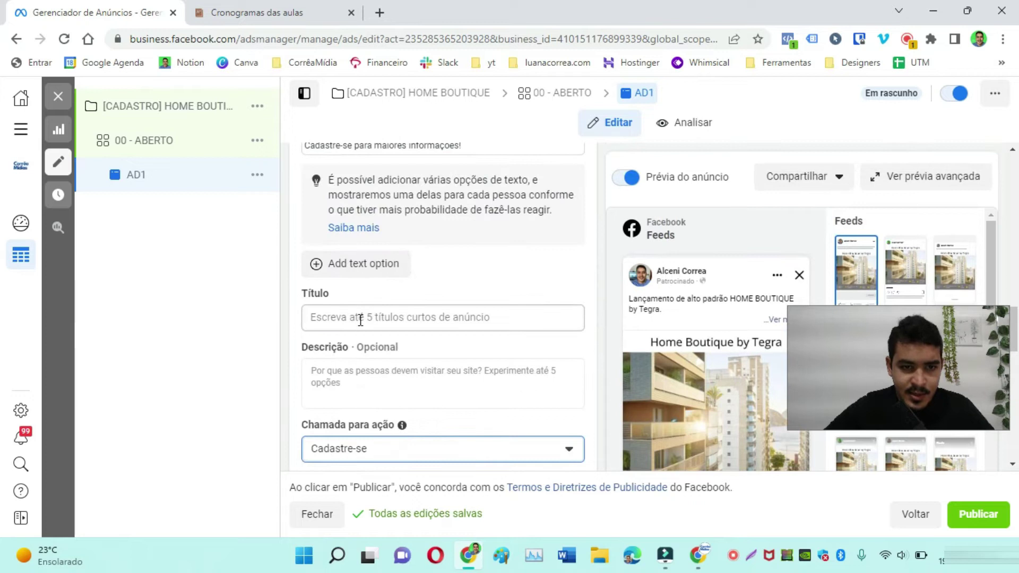
pyautogui.click(360, 319)
pyautogui.hotkey('ctrl', 'v')
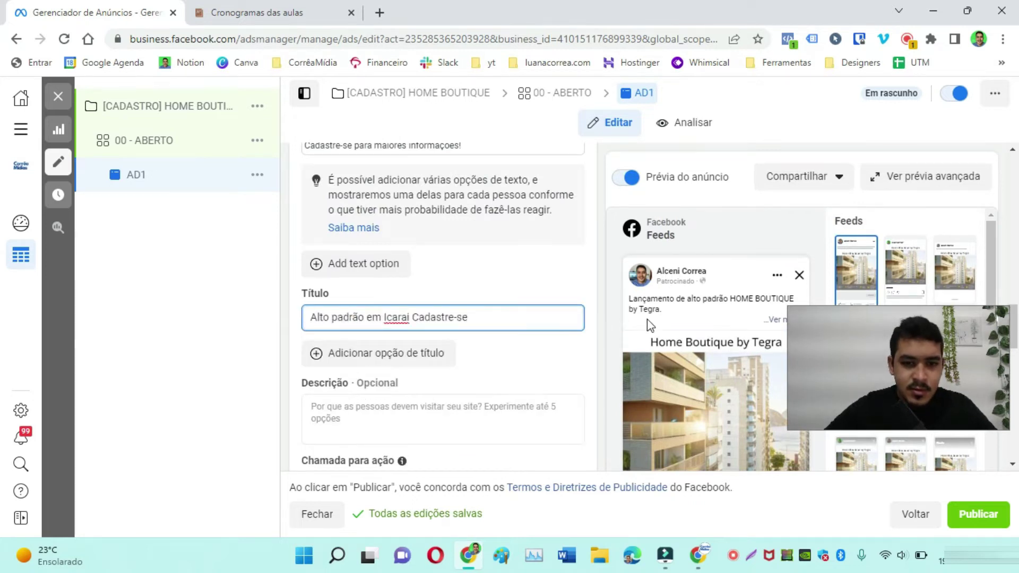
# Review the ad's text, title and feed preview, and the instant form settings in the destination section
pyautogui.scroll(-7, 650, 325)
pyautogui.scroll(4, 340, 228)
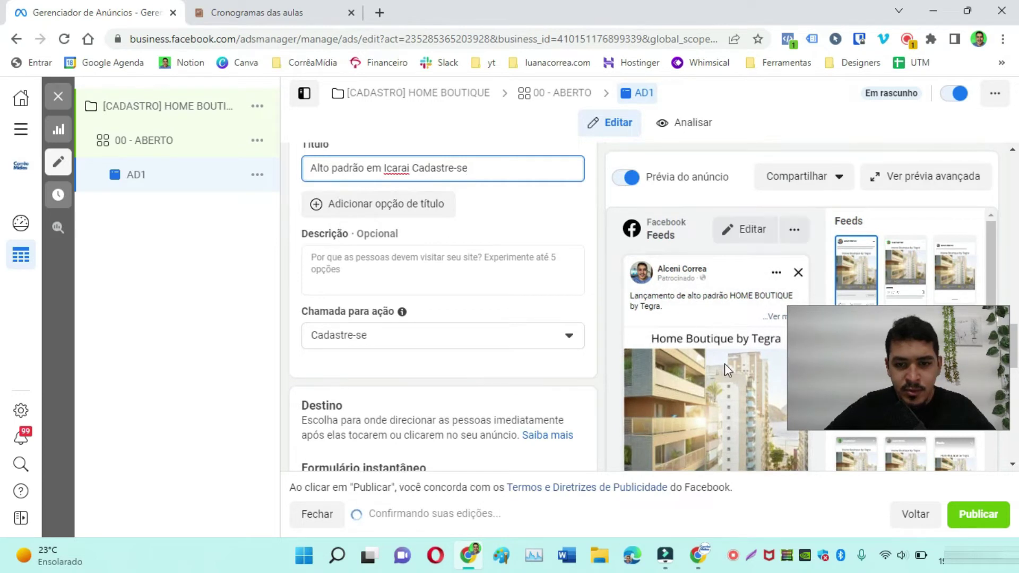
pyautogui.scroll(-5, 724, 364)
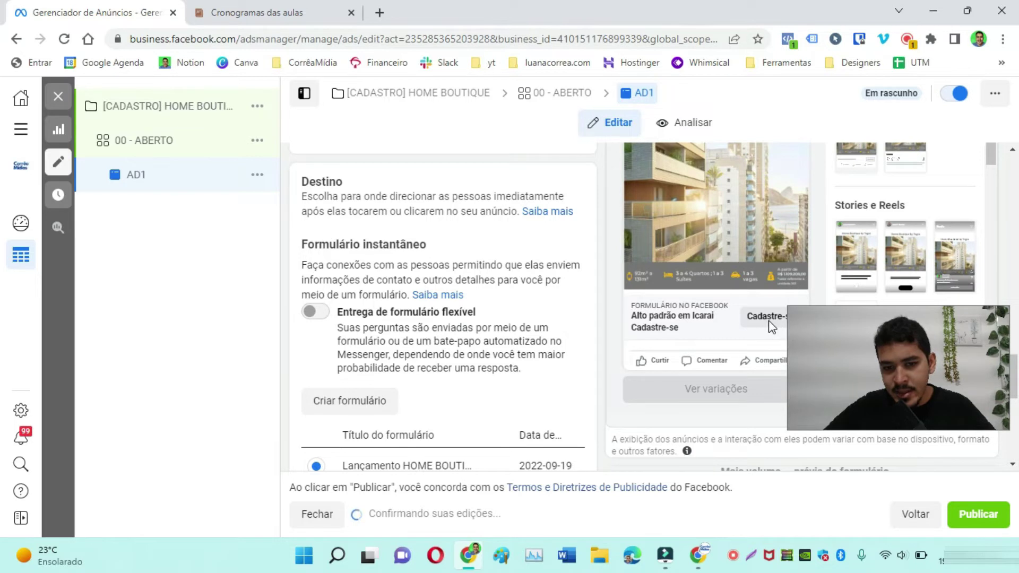
pyautogui.scroll(6, 772, 327)
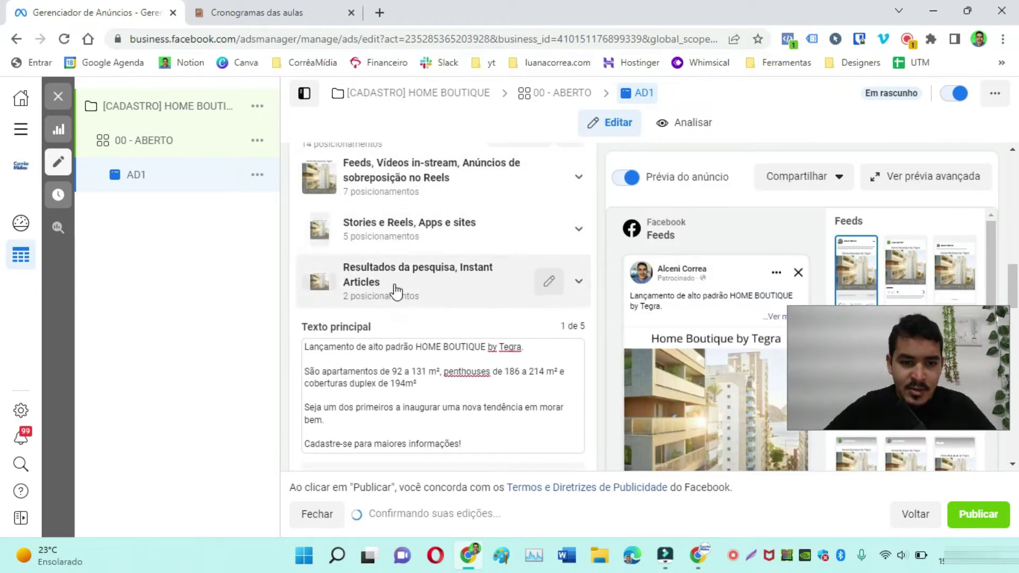
pyautogui.scroll(-6, 473, 355)
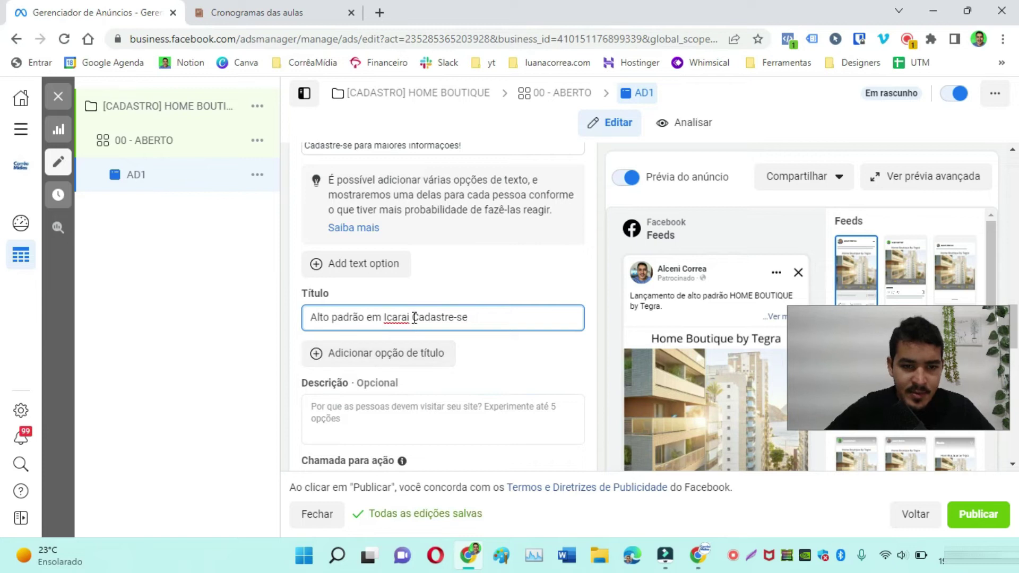
pyautogui.scroll(-4, 413, 319)
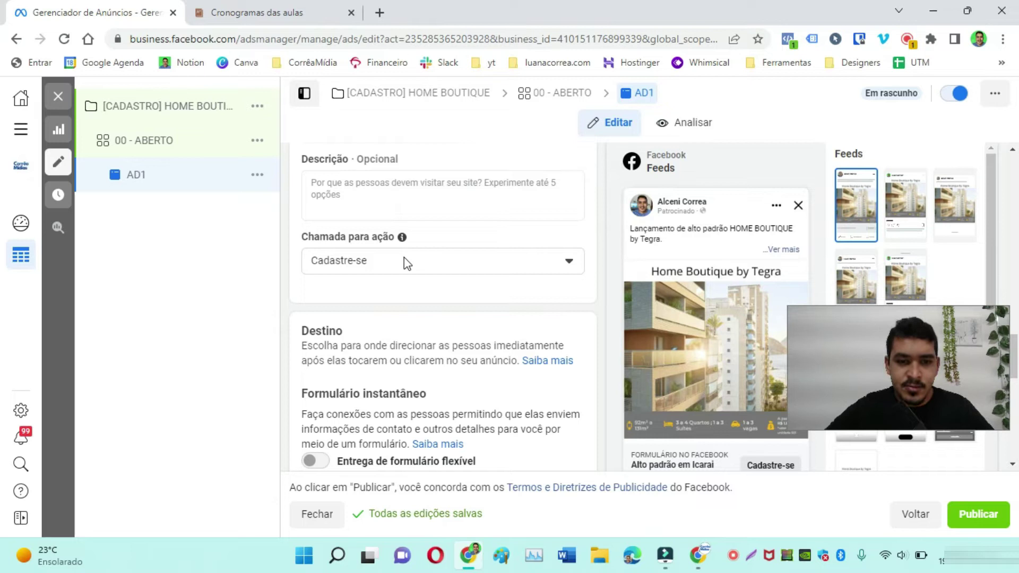
pyautogui.scroll(-4, 417, 268)
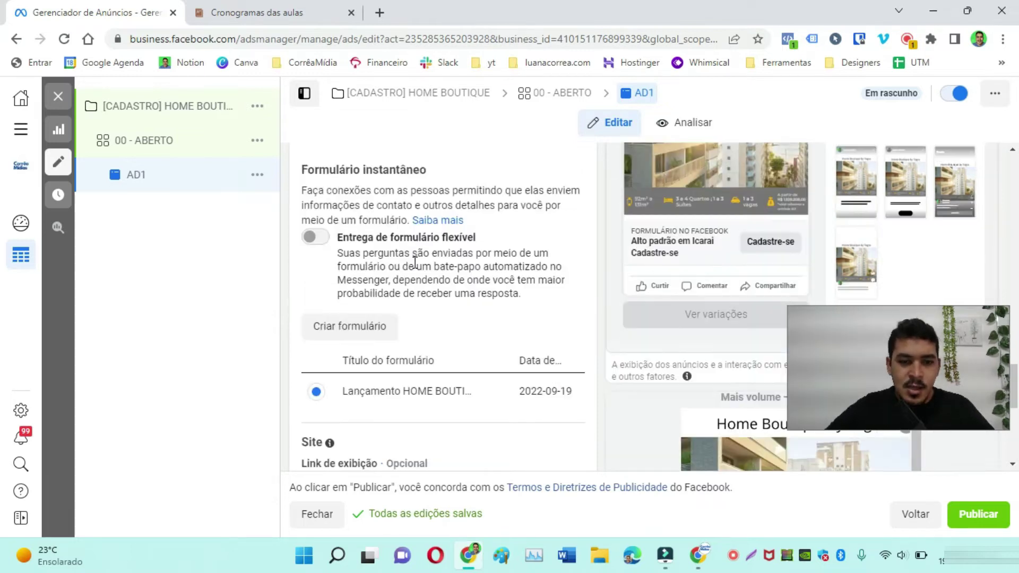
# Switch to the Canva presentation, read the "Criando formulário no facebook" slide with the form texts, and return to Ads Manager
pyautogui.scroll(-1, 415, 263)
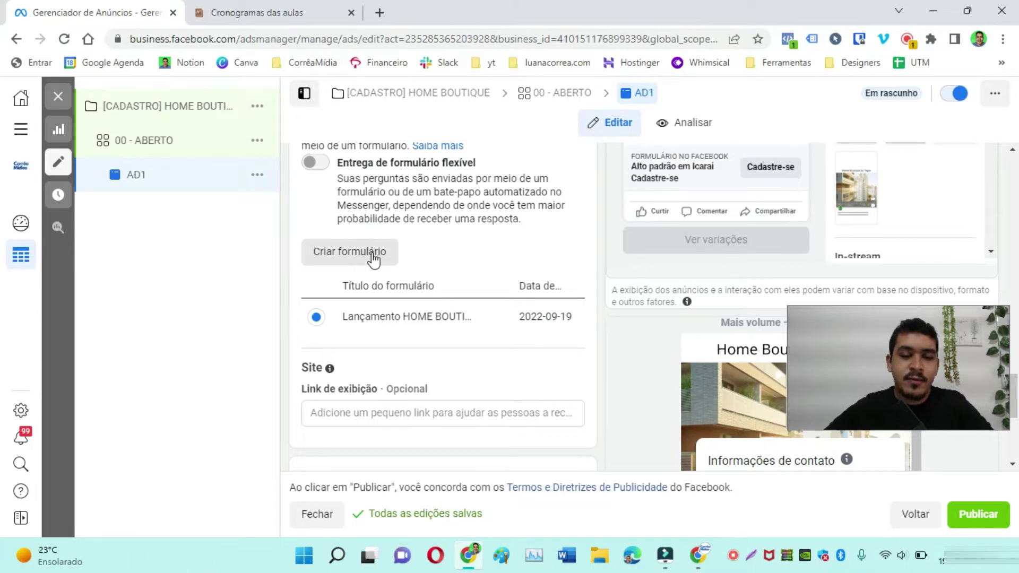
pyautogui.click(698, 556)
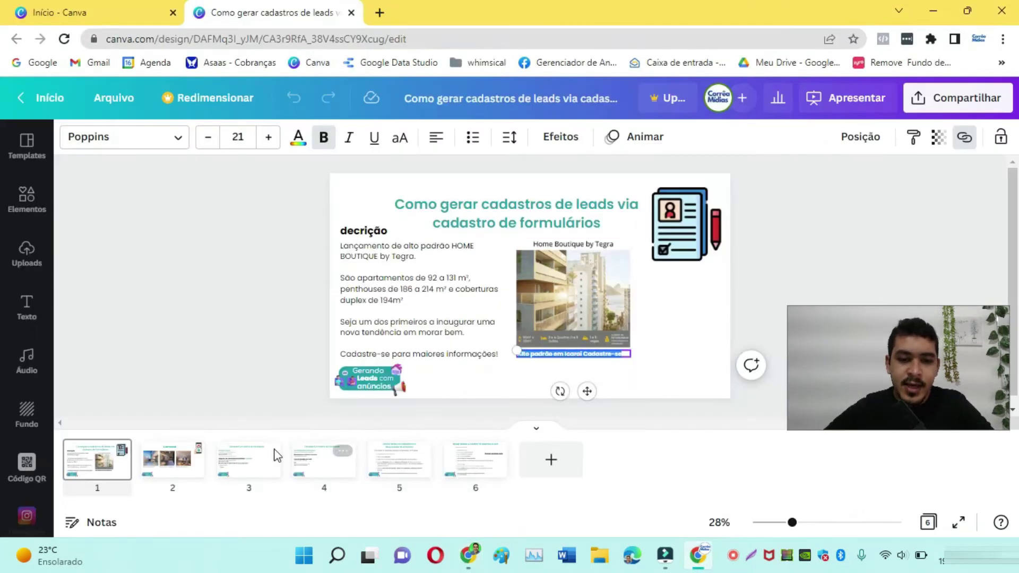
pyautogui.click(171, 470)
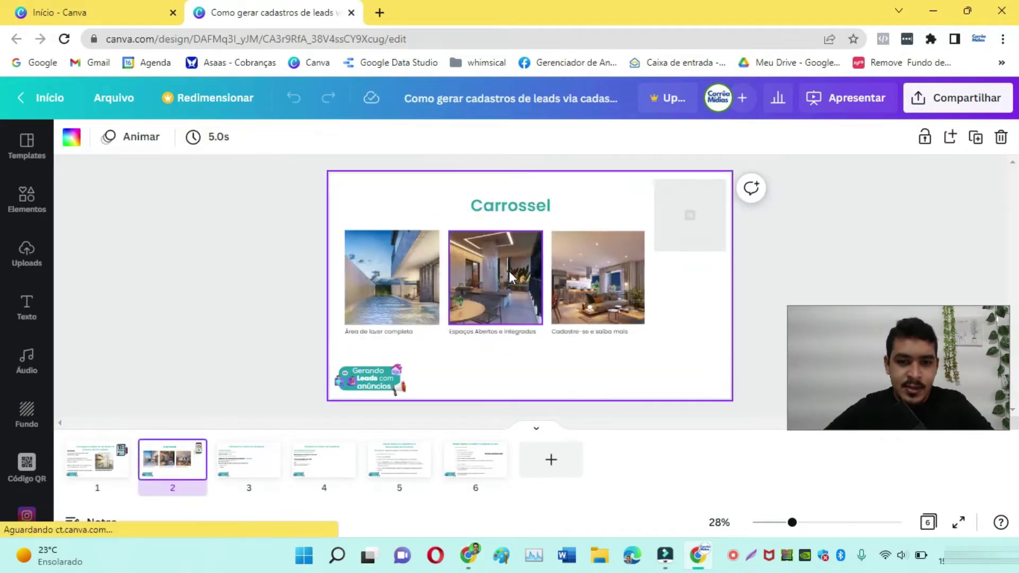
pyautogui.click(250, 470)
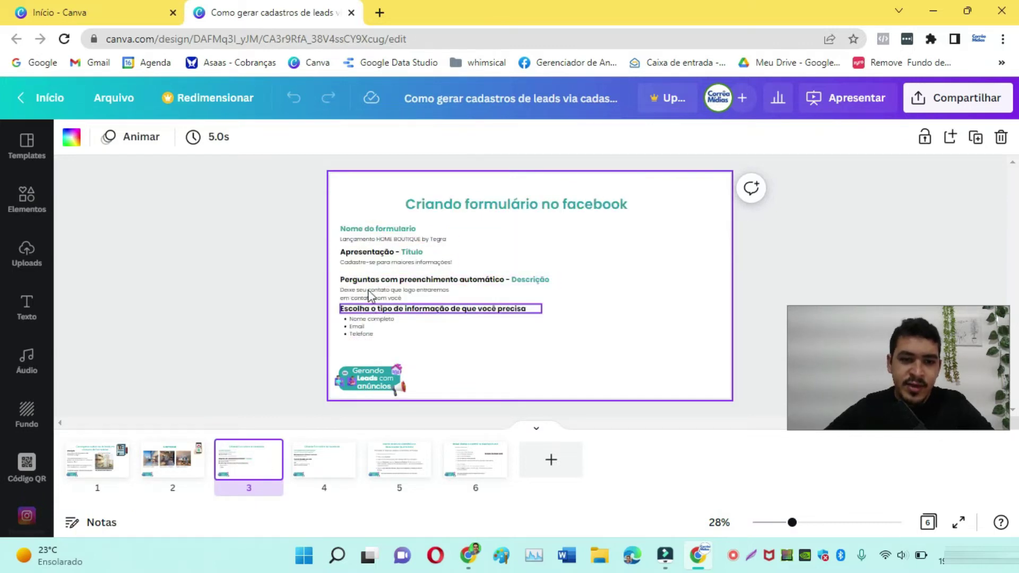
pyautogui.click(324, 460)
pyautogui.click(476, 461)
pyautogui.click(239, 460)
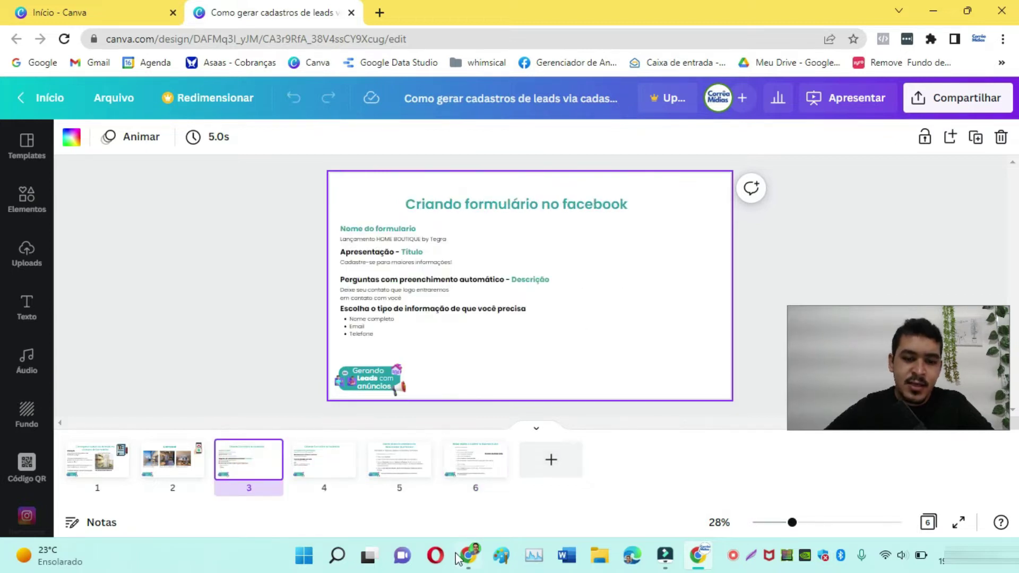
pyautogui.click(467, 557)
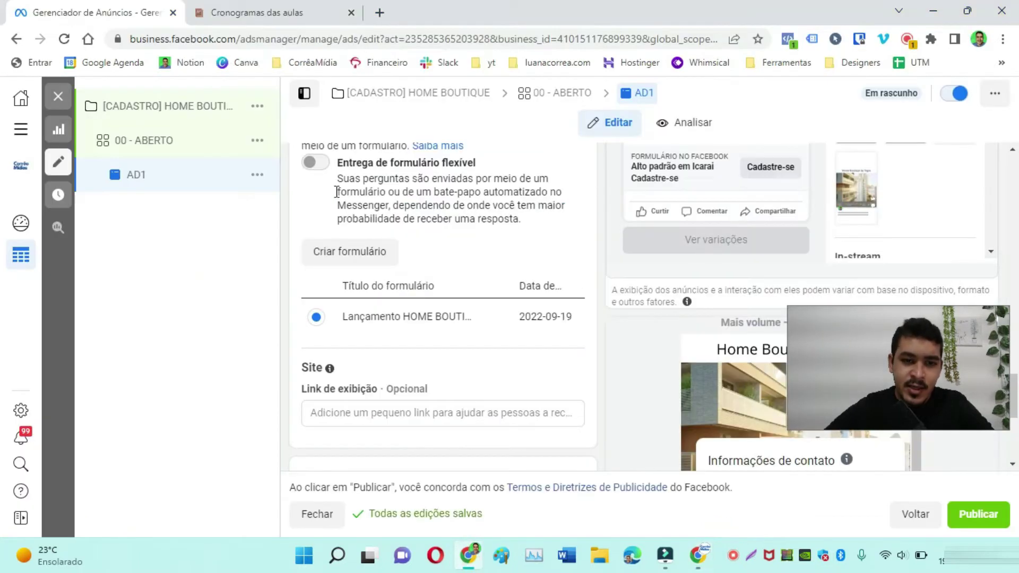
# Create a new instant form for the ad and name it "Lançamento HOME BOUTIQUE by Tegra"
pyautogui.click(340, 257)
pyautogui.click(177, 207)
pyautogui.hotkey('ctrl', 'a')
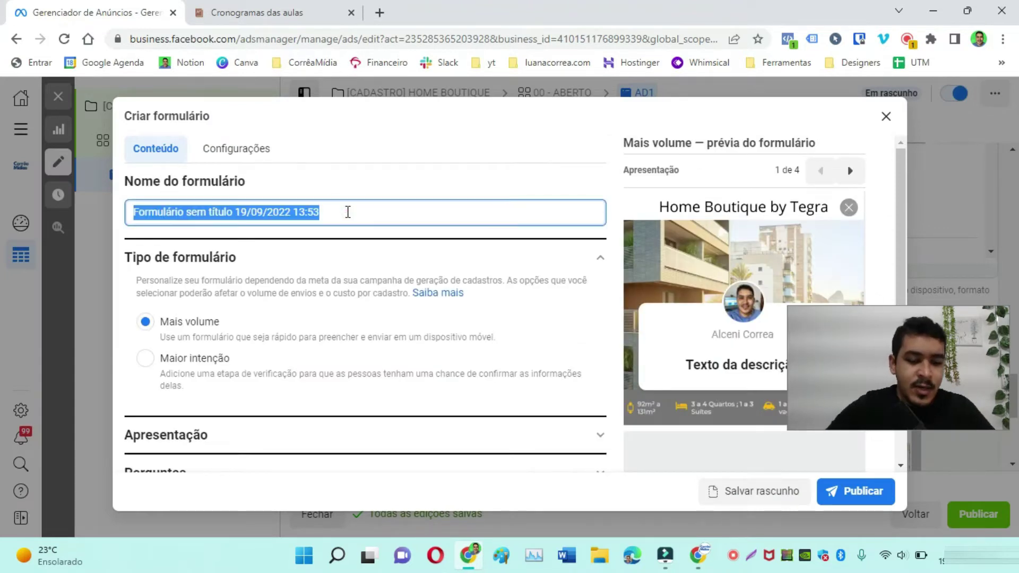
pyautogui.write('Lançamento HOME BOUTIQUE by Tegra')
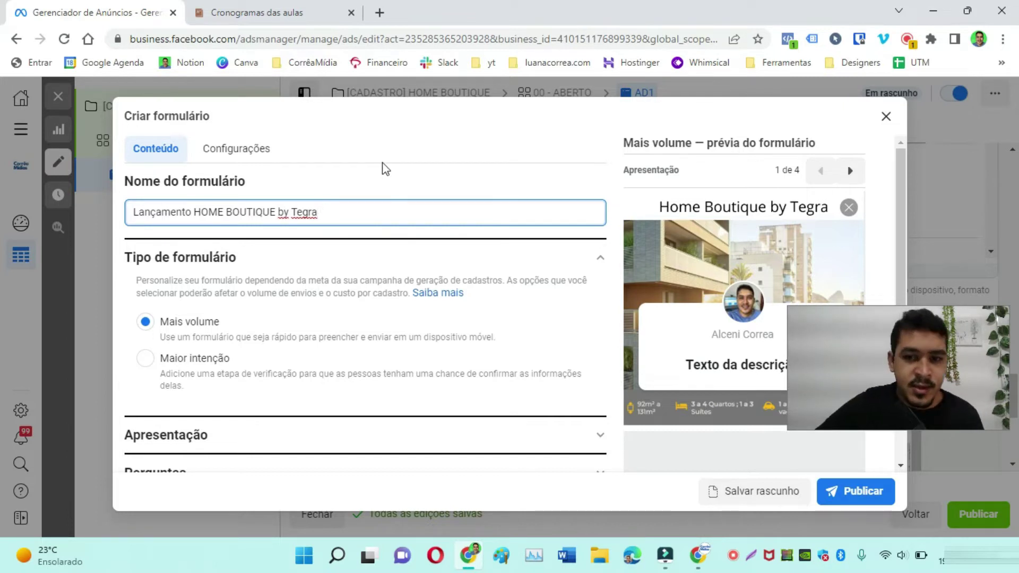
pyautogui.click(830, 305)
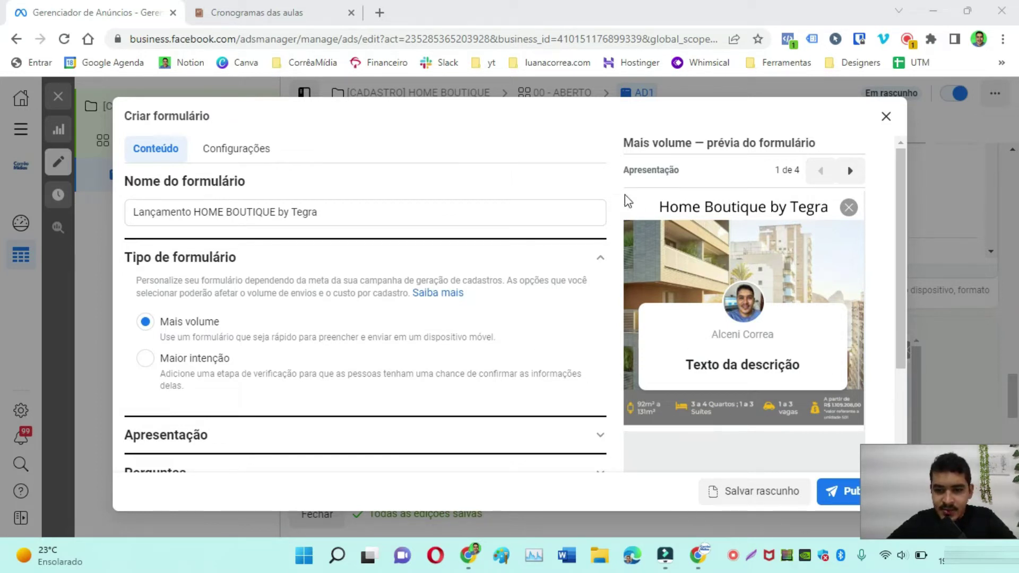
# Examine the form type options, the form's section list and the preview of its introduction page
pyautogui.scroll(-2, 266, 361)
pyautogui.scroll(2, 202, 297)
pyautogui.scroll(-2, 326, 359)
pyautogui.scroll(2, 709, 356)
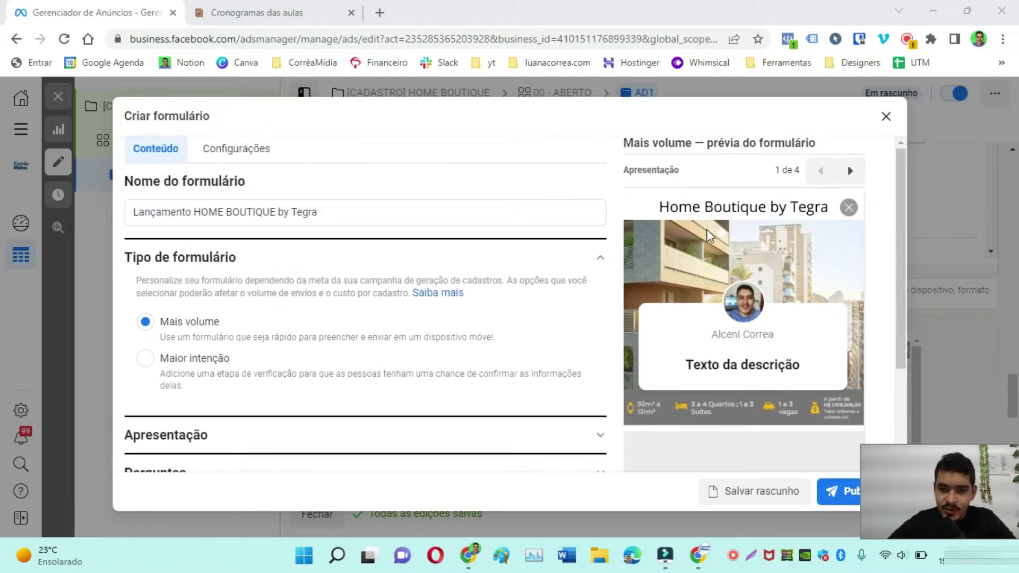
pyautogui.scroll(-1, 239, 371)
pyautogui.scroll(1, 191, 208)
pyautogui.scroll(-3, 278, 266)
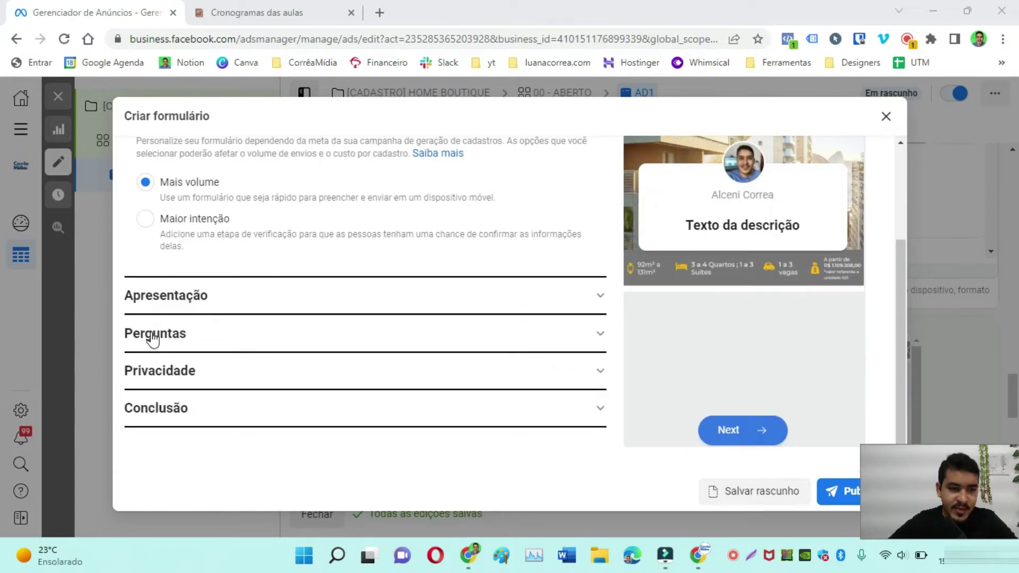
# Set the greeting title in the form's Apresentação section to "Cadastre-se para maiores informações!", leaving the description empty
pyautogui.click(205, 297)
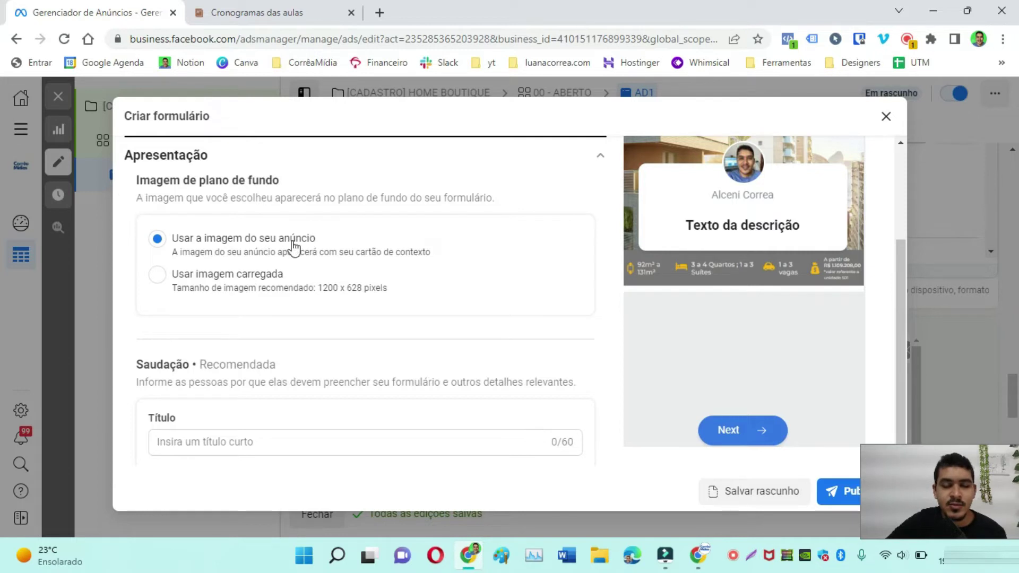
pyautogui.scroll(-5, 326, 255)
pyautogui.click(295, 212)
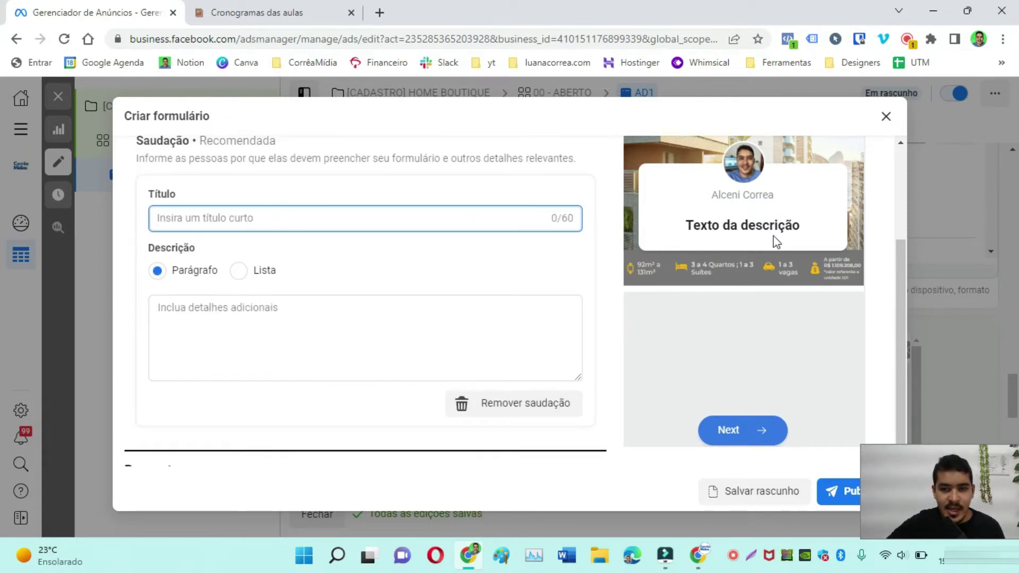
pyautogui.write('Cadastre-se para maiores informações!')
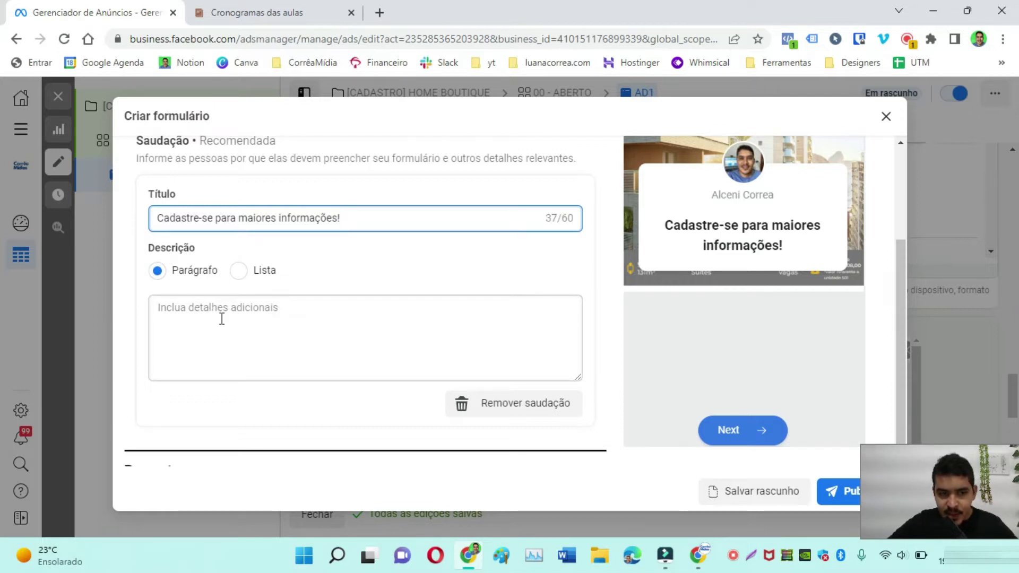
pyautogui.click(252, 337)
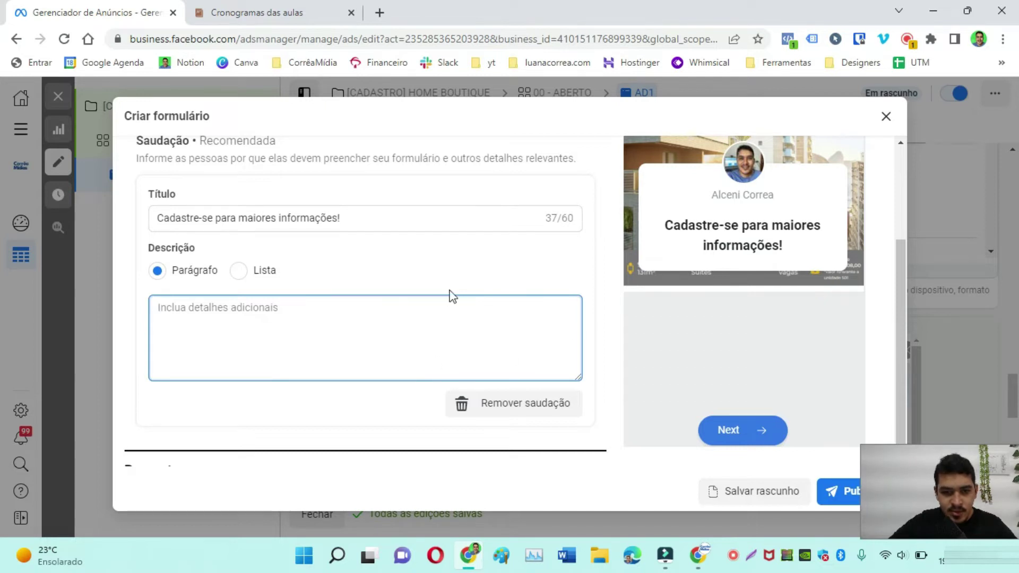
pyautogui.scroll(-2, 450, 296)
pyautogui.scroll(3, 451, 296)
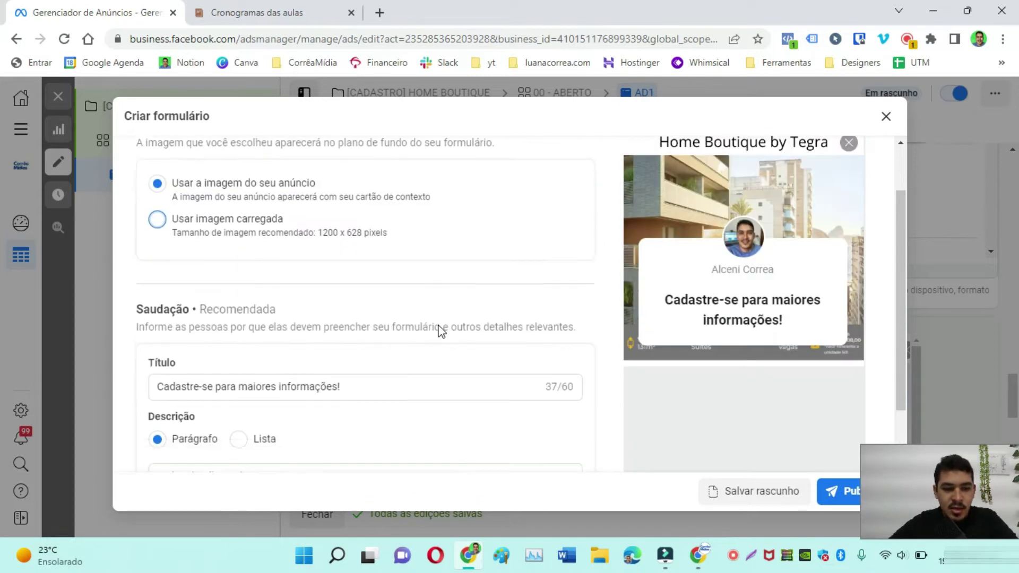
pyautogui.scroll(-1, 442, 331)
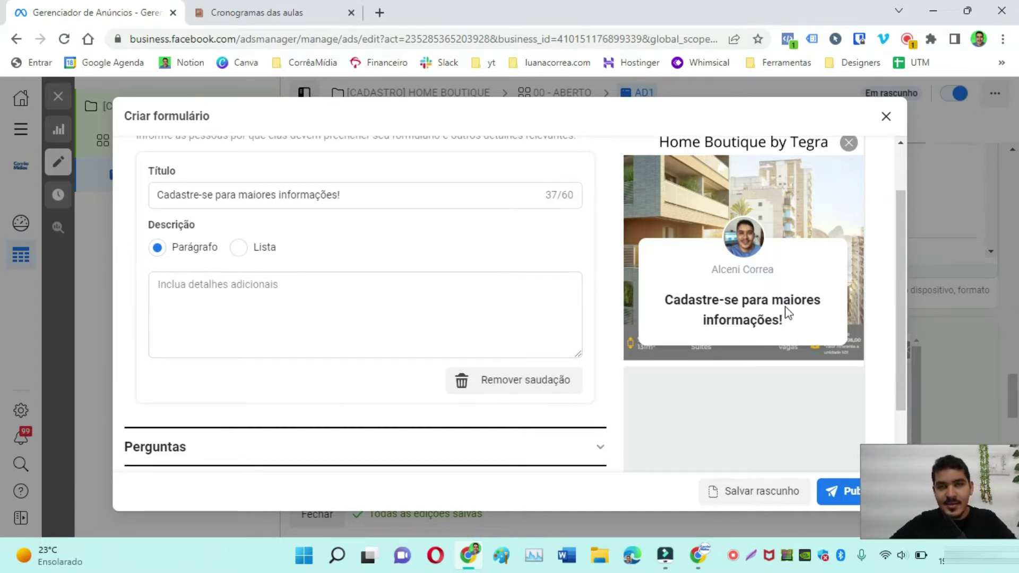
pyautogui.scroll(-1, 754, 366)
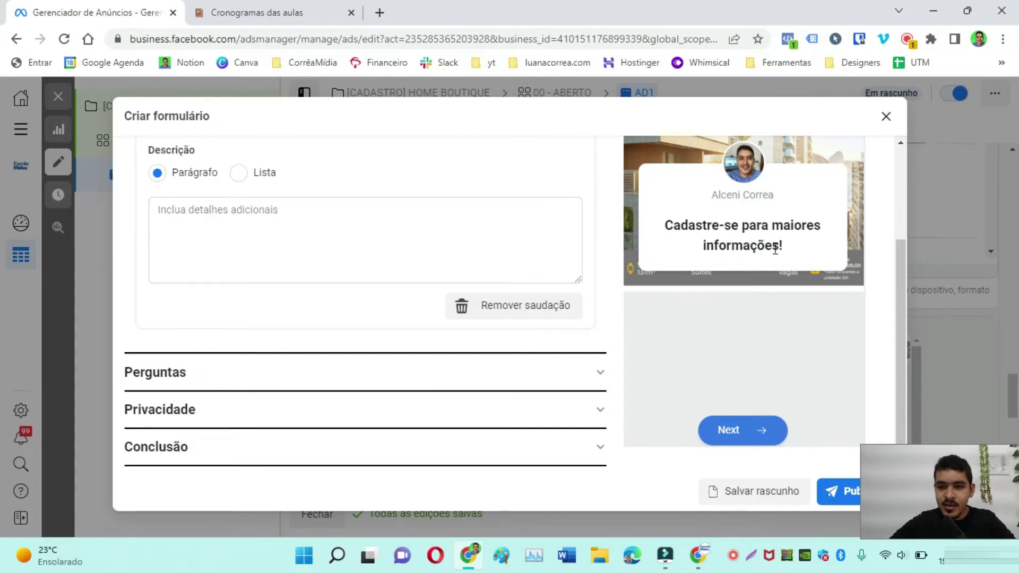
# Check the contact questions in the form preview and set the form's language to Português (Brasil)
pyautogui.click(206, 374)
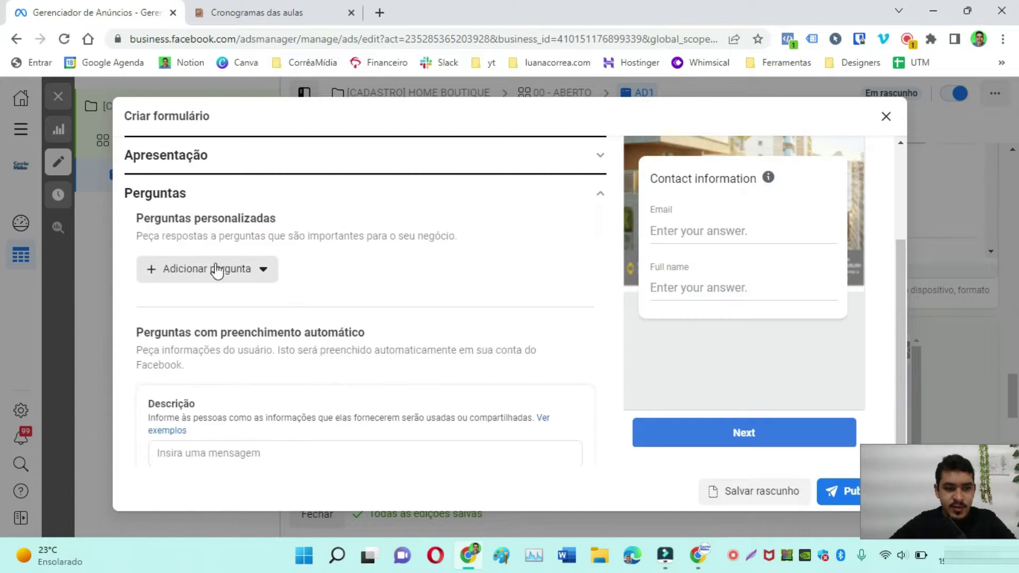
pyautogui.doubleClick(662, 209)
pyautogui.moveTo(657, 288); pyautogui.dragTo(744, 292)
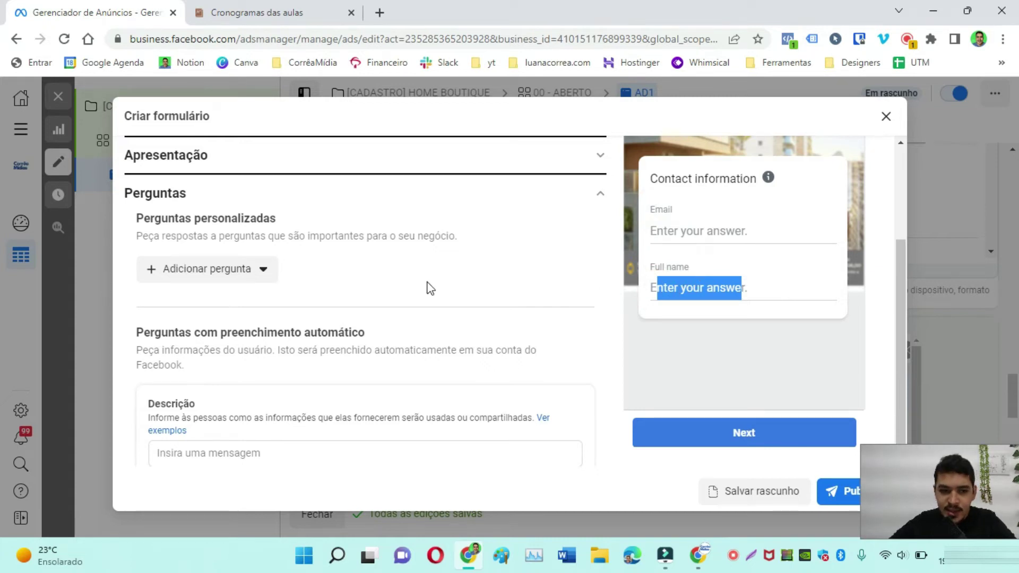
pyautogui.scroll(3, 334, 274)
pyautogui.click(246, 150)
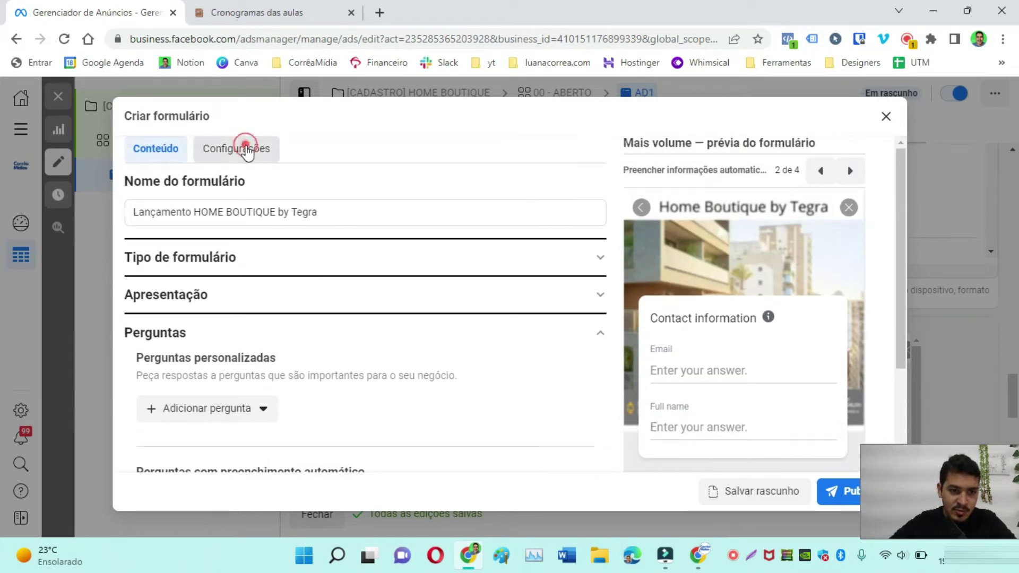
pyautogui.click(215, 228)
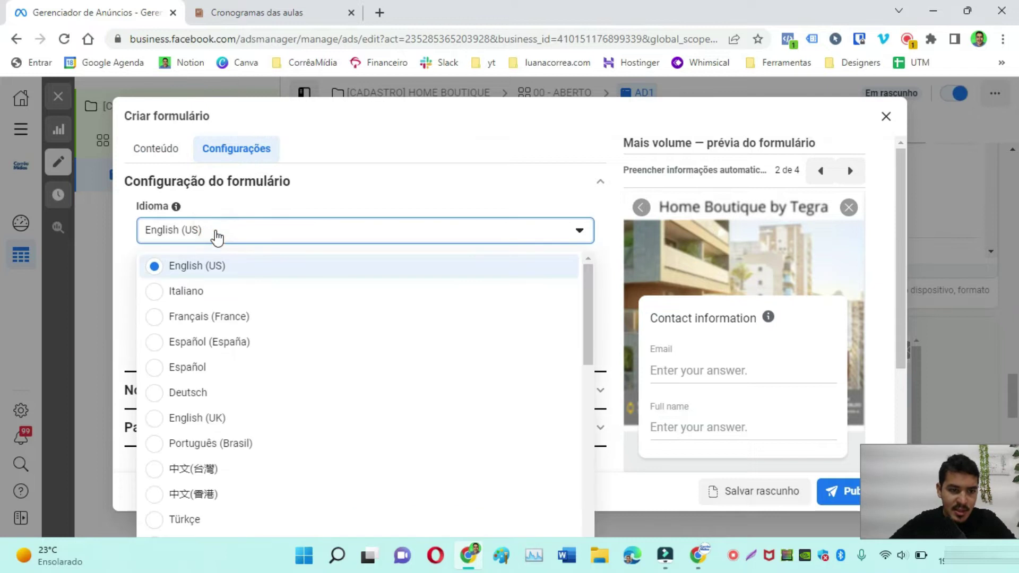
pyautogui.scroll(-2, 237, 367)
pyautogui.click(235, 367)
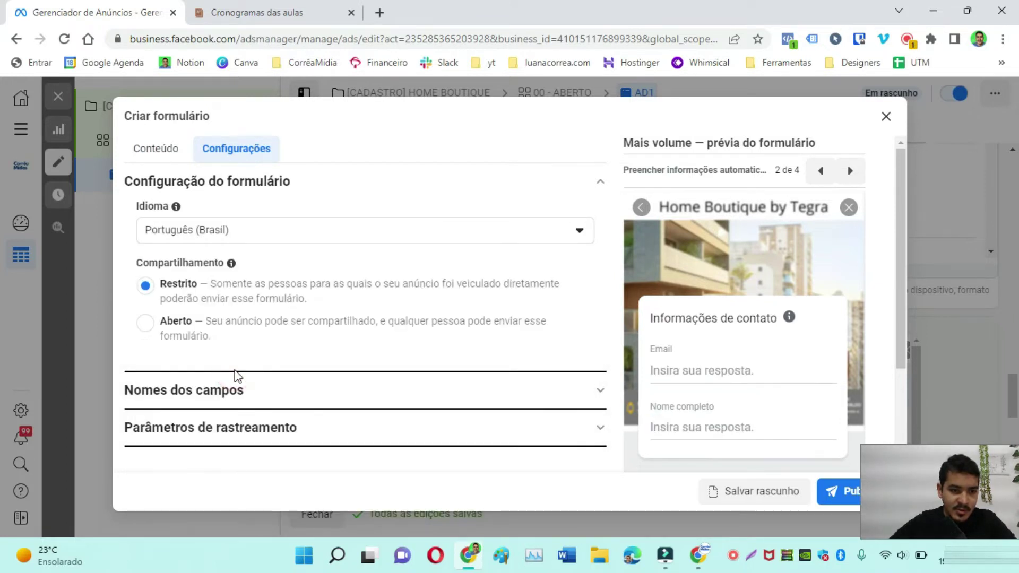
# Add the contact field Telefone to the form's automatically filled questions
pyautogui.click(159, 150)
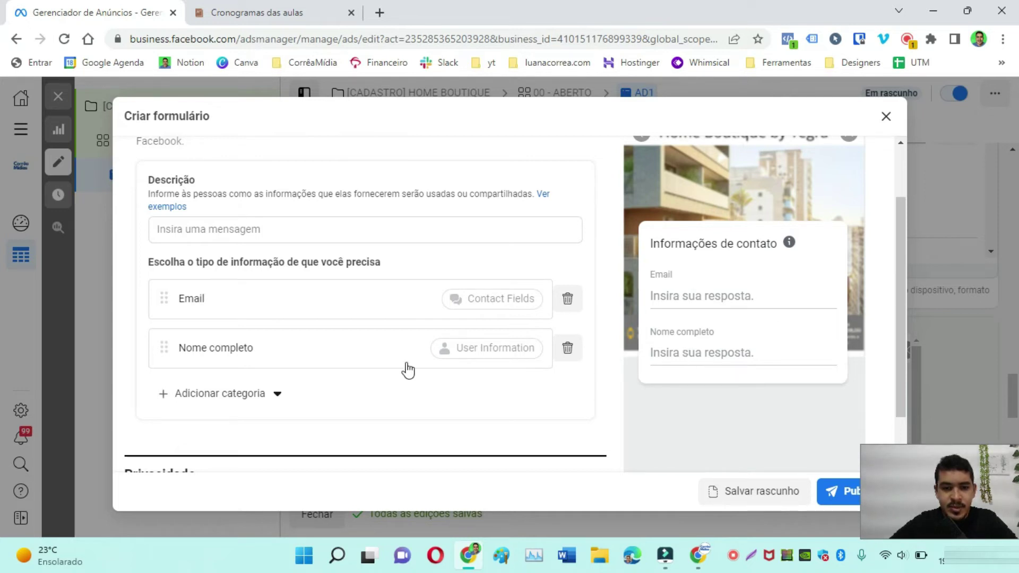
pyautogui.click(234, 402)
pyautogui.moveTo(247, 272)
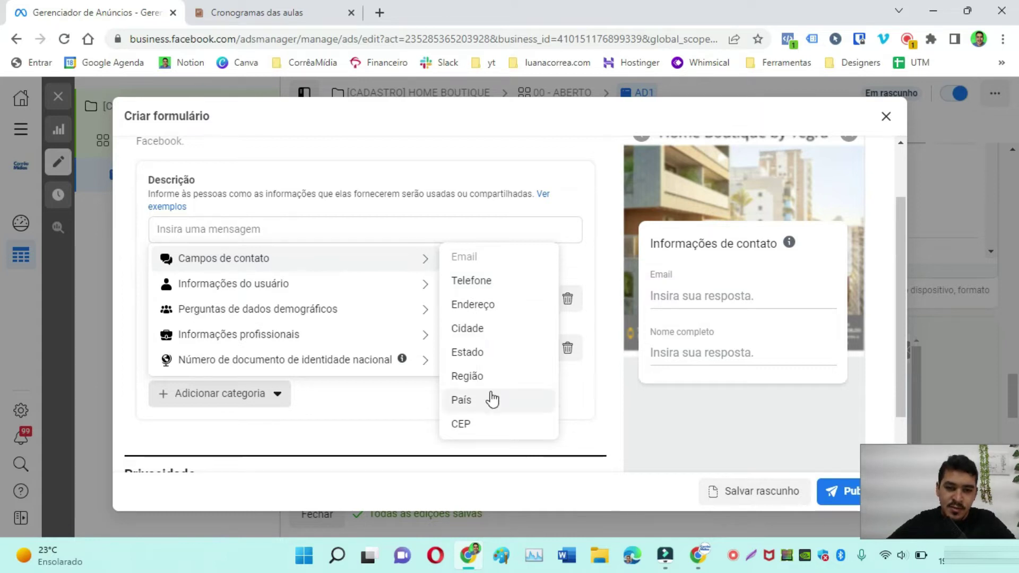
pyautogui.click(487, 285)
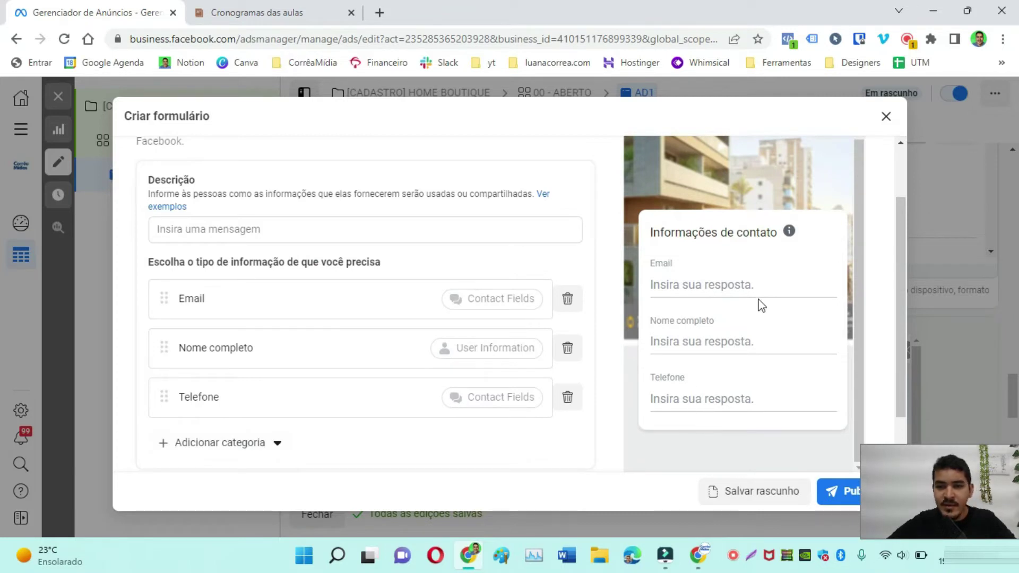
pyautogui.scroll(-1, 361, 341)
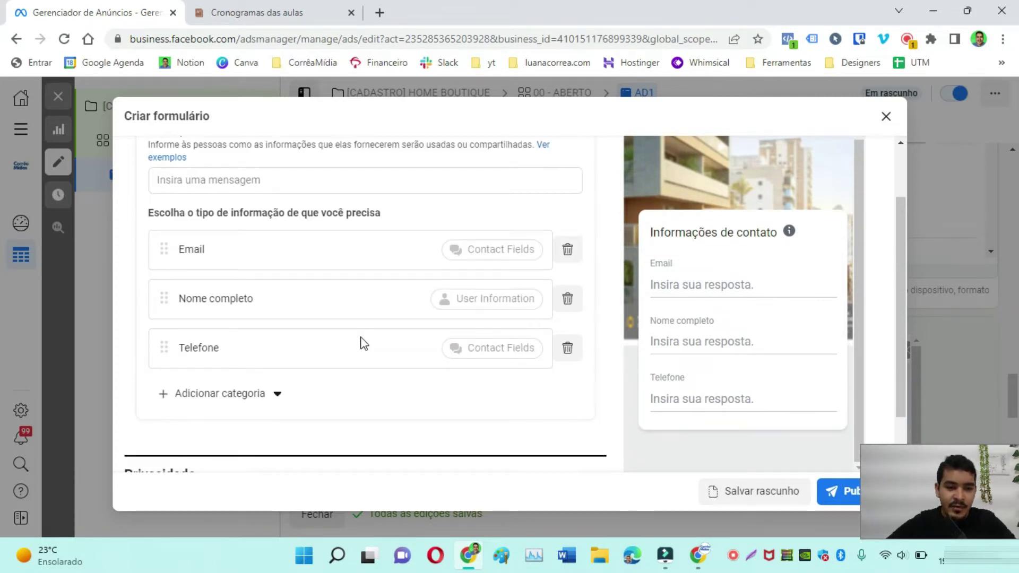
pyautogui.scroll(-1, 584, 322)
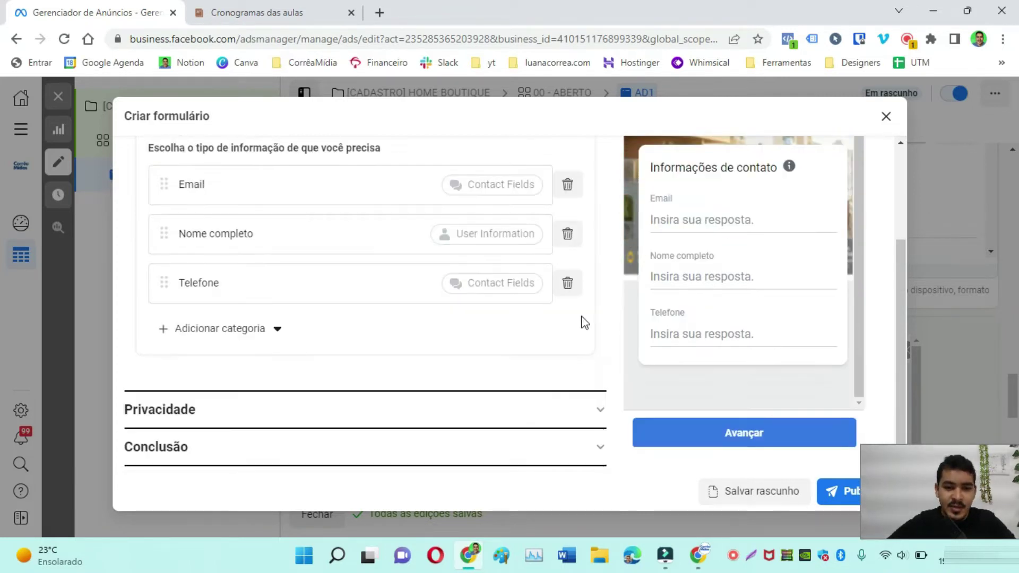
pyautogui.click(602, 420)
pyautogui.click(218, 192)
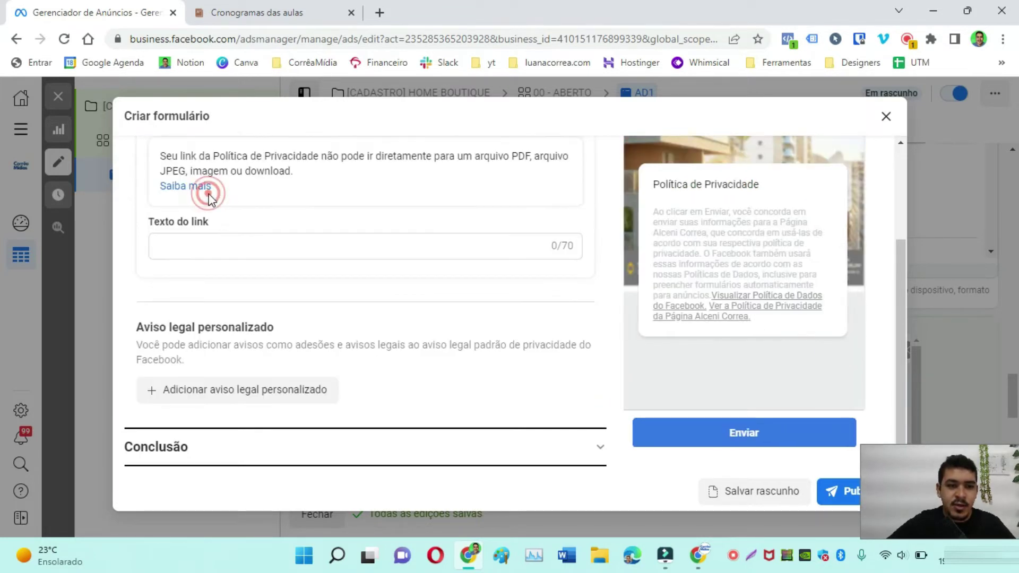
pyautogui.scroll(3, 299, 225)
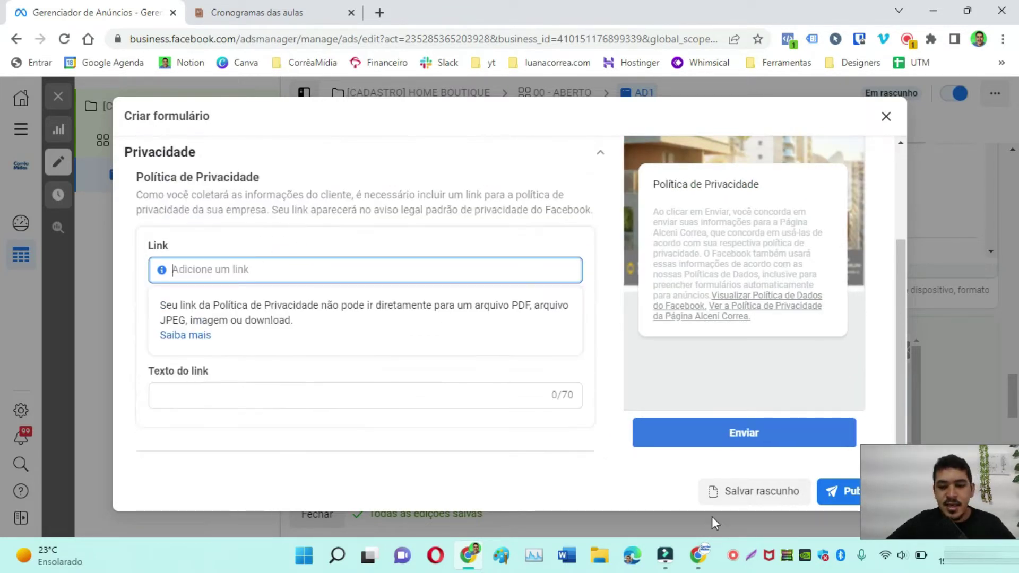
pyautogui.click(698, 555)
pyautogui.tripleClick(419, 238)
pyautogui.hotkey('ctrl', 'c')
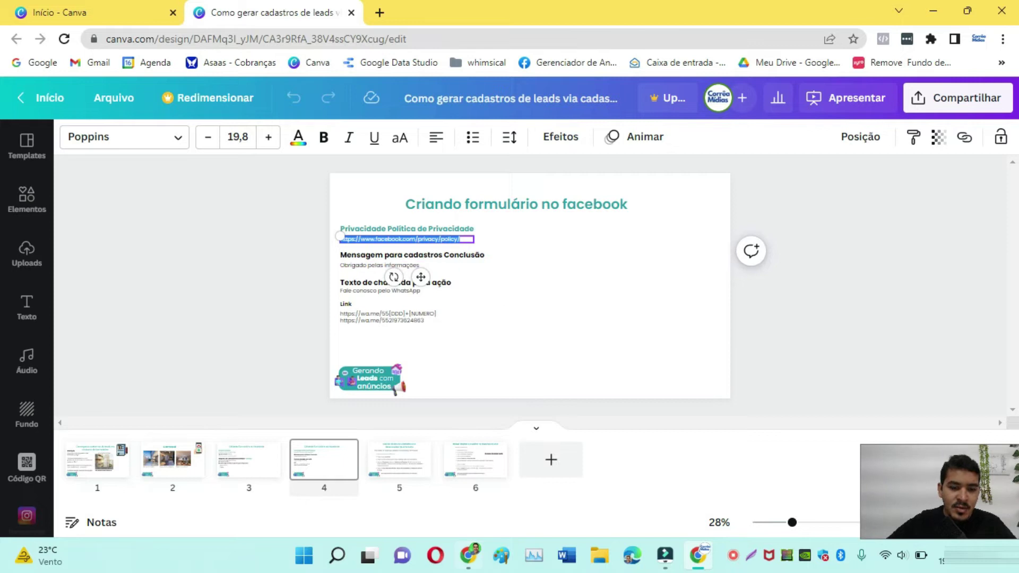
pyautogui.moveTo(468, 568)
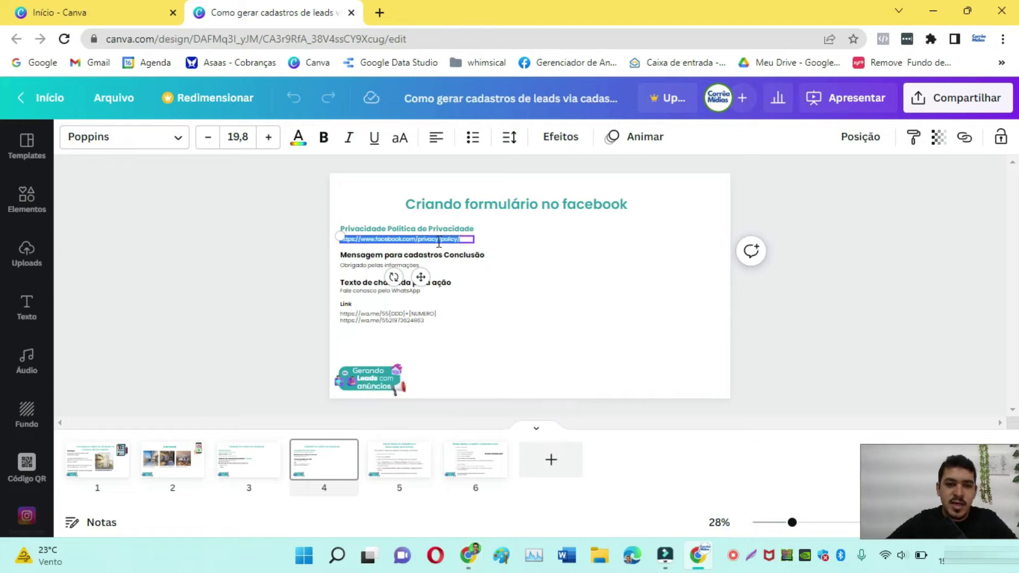
# Return to the form in Ads Manager and paste the copied Facebook policy URL as its privacy policy link
pyautogui.click(467, 556)
pyautogui.rightClick(195, 268)
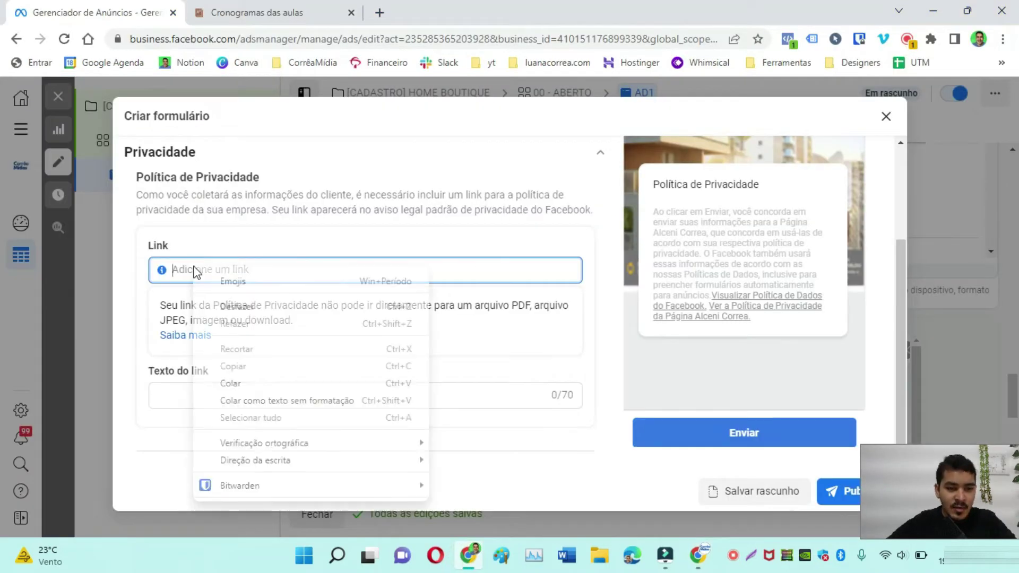
pyautogui.click(245, 383)
# Open the form's Conclusão section and review its title, description and call-to-action settings
pyautogui.scroll(-3, 355, 335)
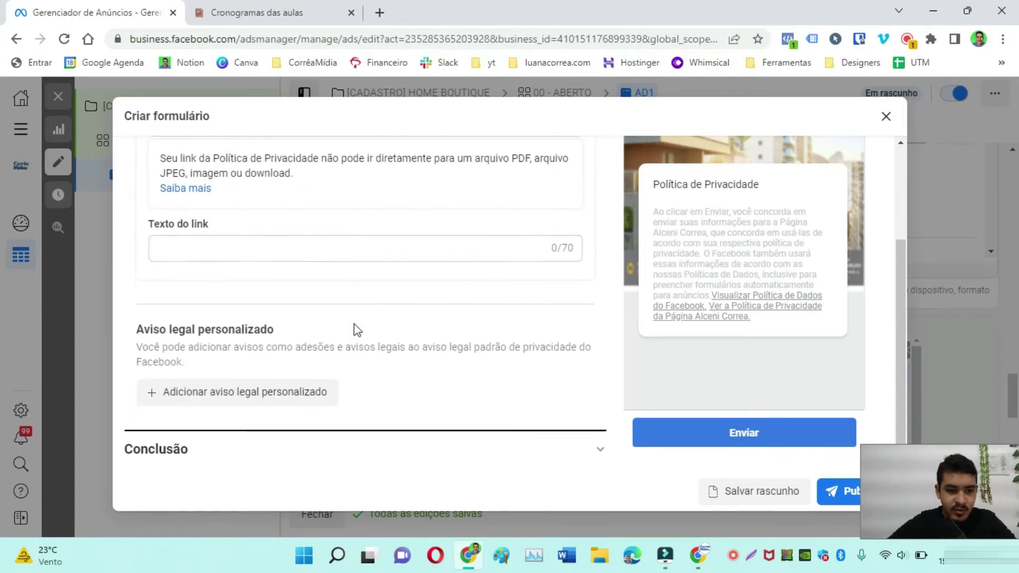
pyautogui.click(598, 447)
pyautogui.scroll(3, 220, 247)
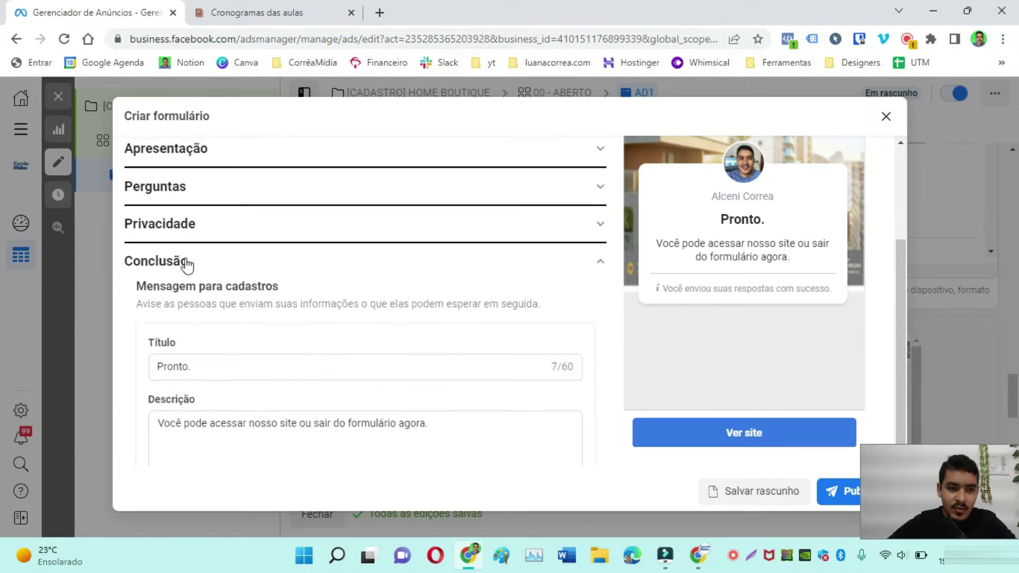
pyautogui.scroll(-2, 202, 239)
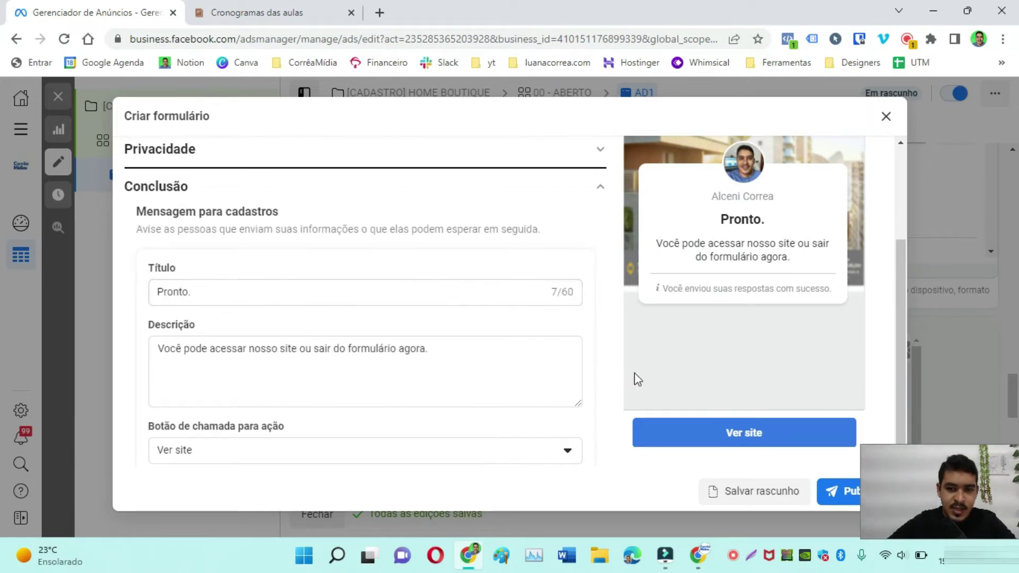
pyautogui.scroll(-1, 364, 331)
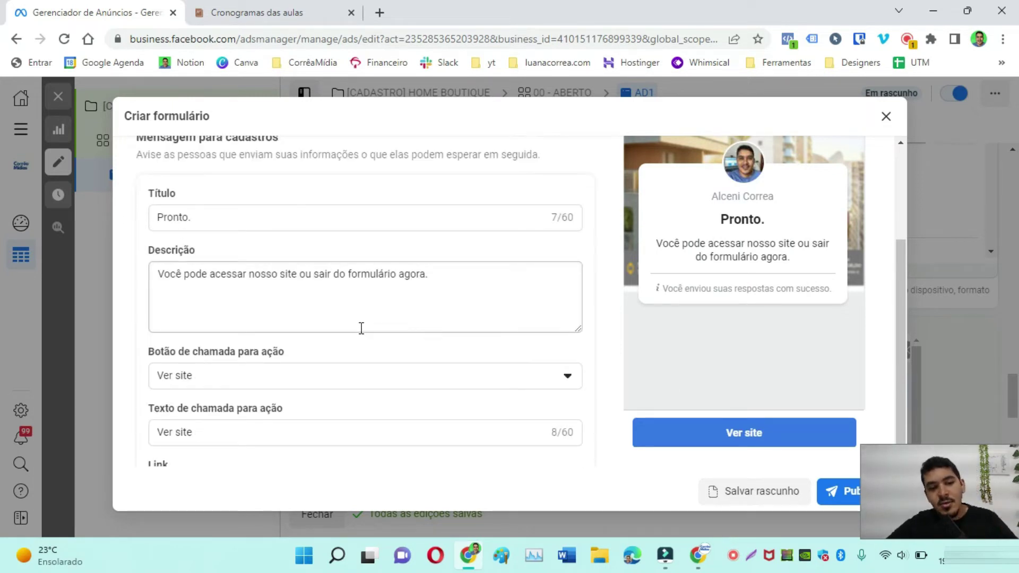
pyautogui.scroll(-1, 361, 328)
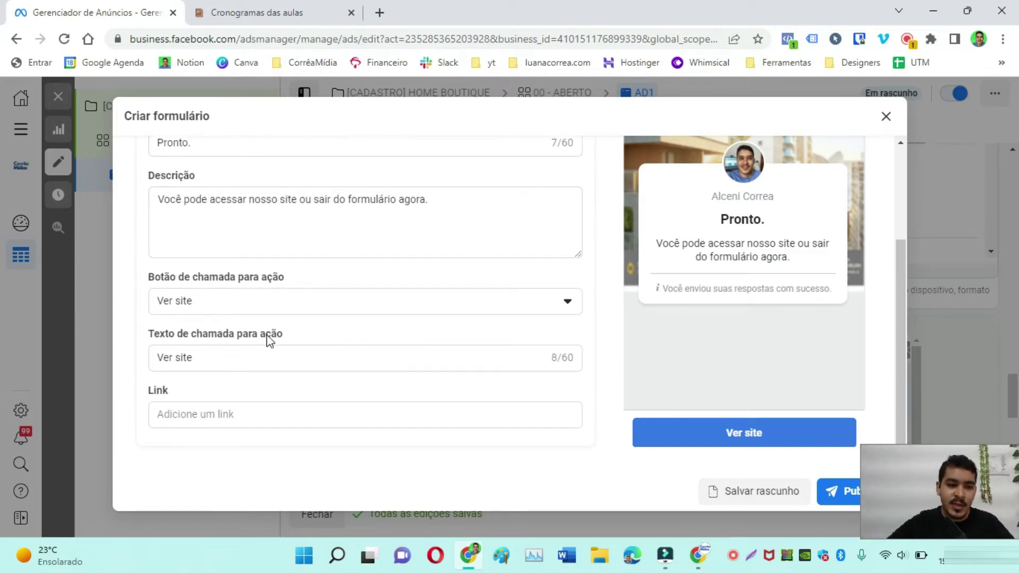
# Set the closing message's call-to-action text to "Fale conosco pelo WhatsApp"
pyautogui.scroll(-1, 268, 339)
pyautogui.click(232, 300)
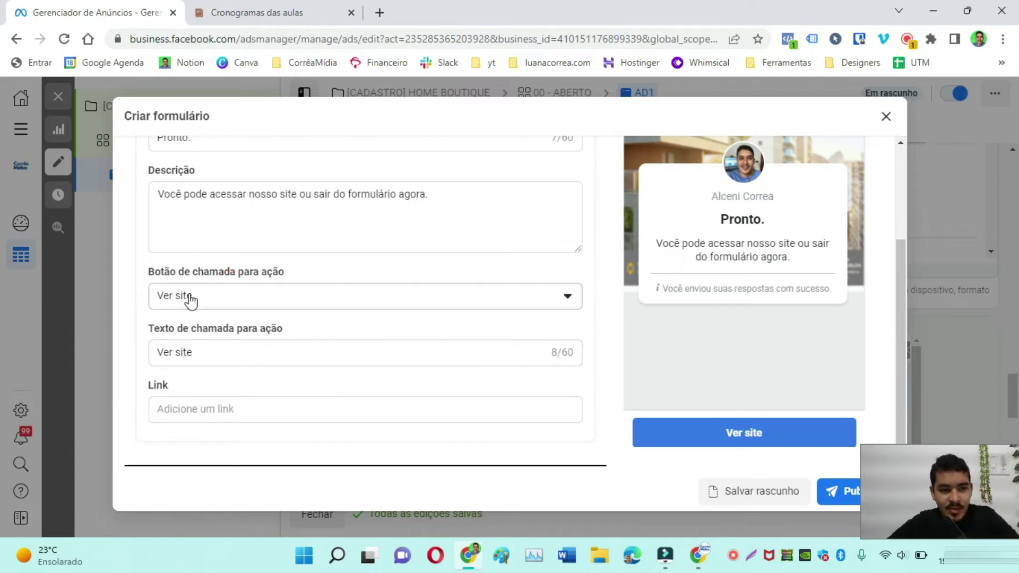
pyautogui.click(227, 352)
pyautogui.doubleClick(227, 353)
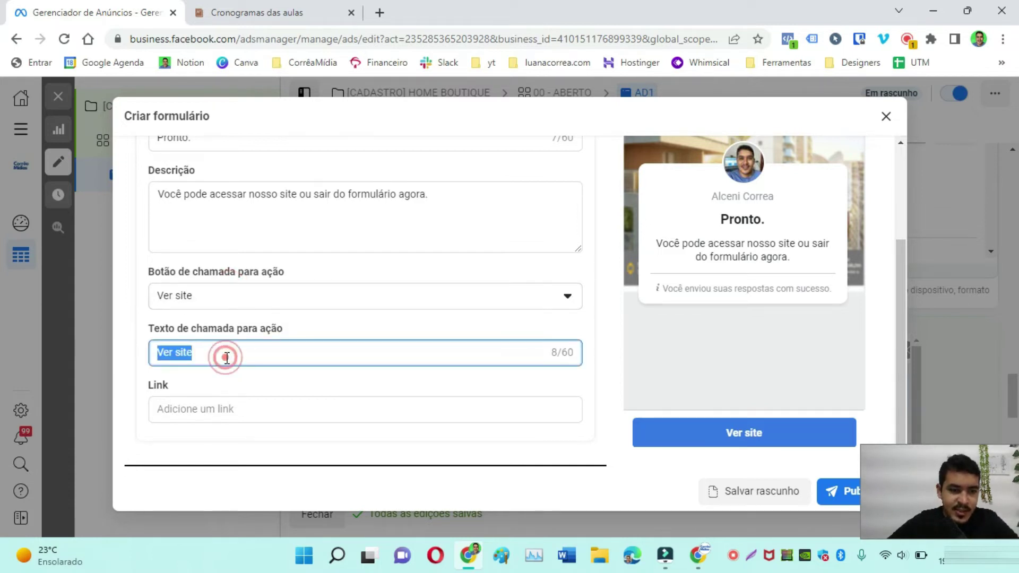
pyautogui.write('Fale conosco pelo WhatsApp')
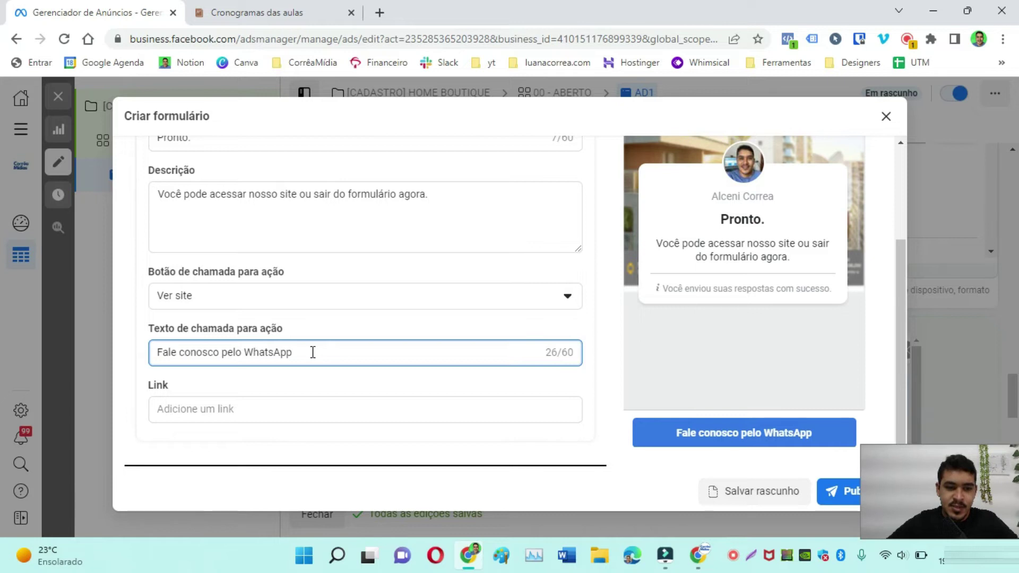
# Switch to the Canva presentation and copy the completed wa.me WhatsApp link from the fourth slide
pyautogui.click(252, 407)
pyautogui.click(698, 556)
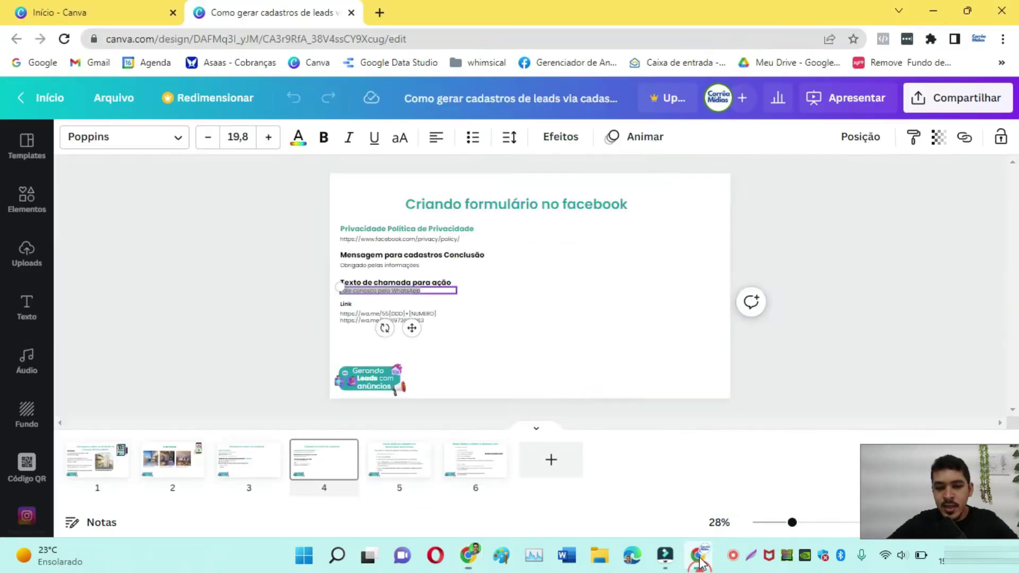
pyautogui.click(489, 422)
pyautogui.click(397, 390)
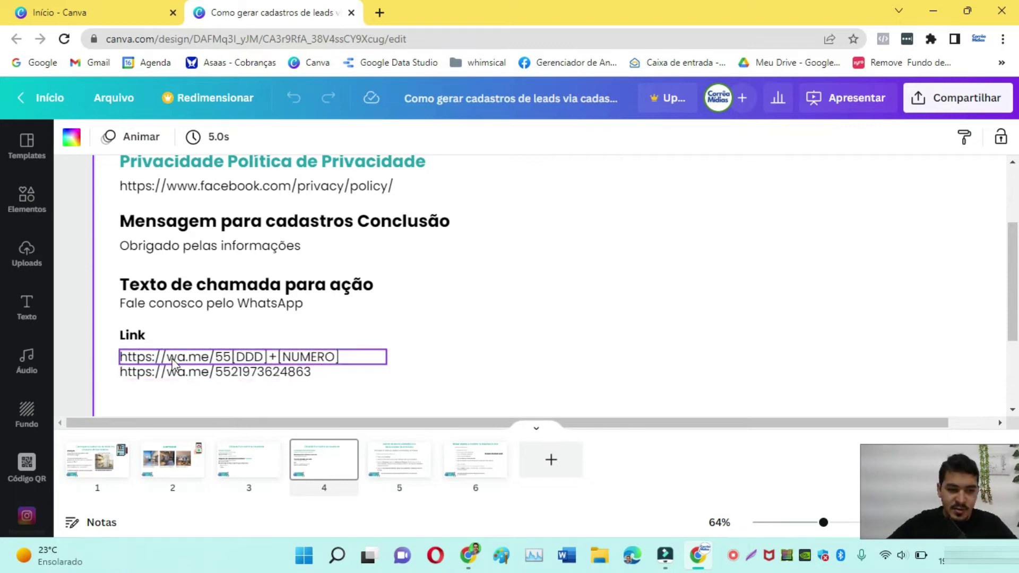
pyautogui.click(252, 379)
pyautogui.click(260, 374)
pyautogui.hotkey('ctrl', 'c')
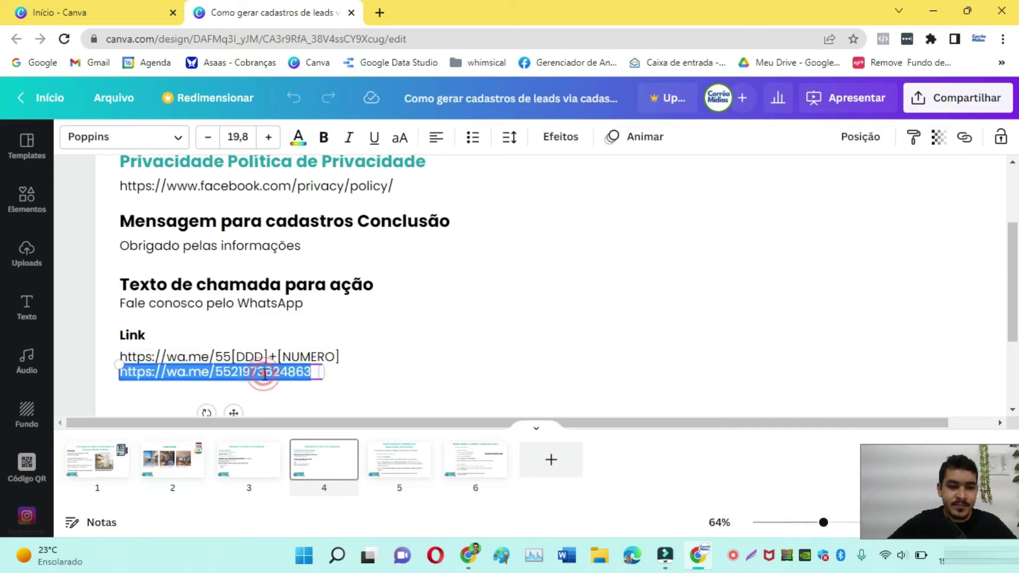
pyautogui.click(396, 391)
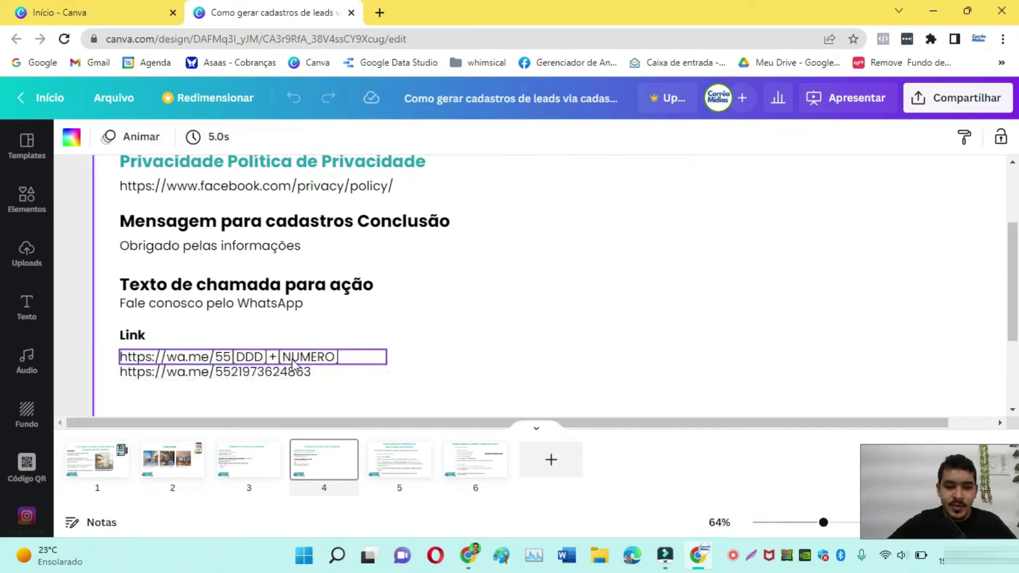
# Return to the form in Ads Manager and paste the copied WhatsApp link as the closing message's link
pyautogui.click(469, 556)
pyautogui.click(203, 405)
pyautogui.hotkey('ctrl', 'v')
pyautogui.click(381, 387)
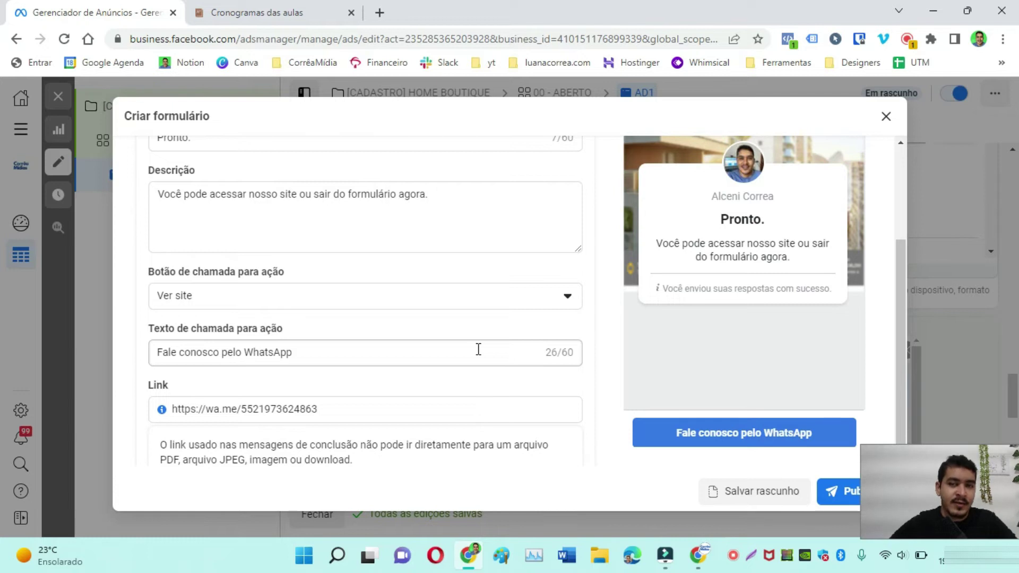
# Try to publish the form and inspect the flagged Descrição message of the automatically filled questions
pyautogui.scroll(-2, 479, 349)
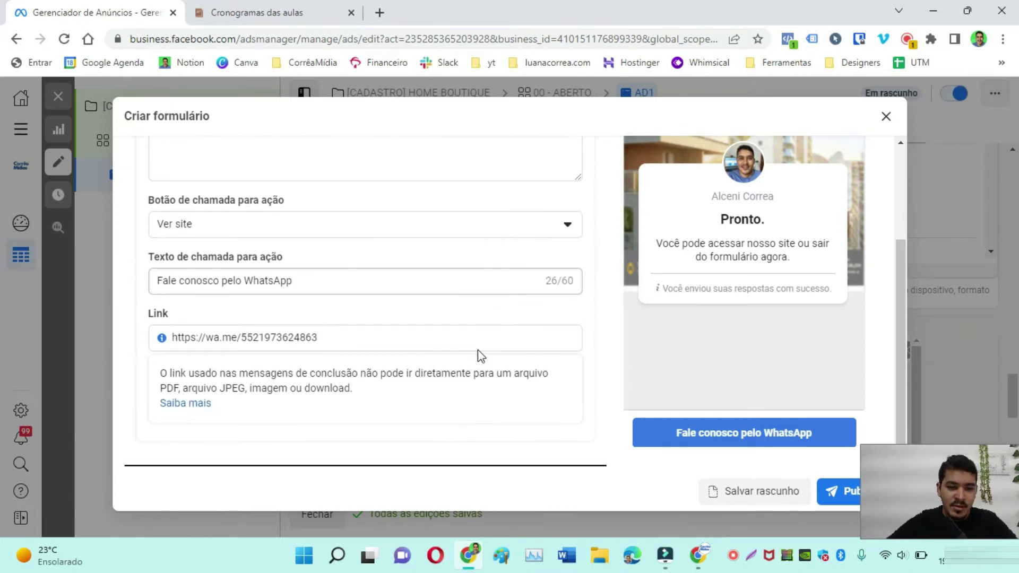
pyautogui.click(938, 499)
pyautogui.click(855, 491)
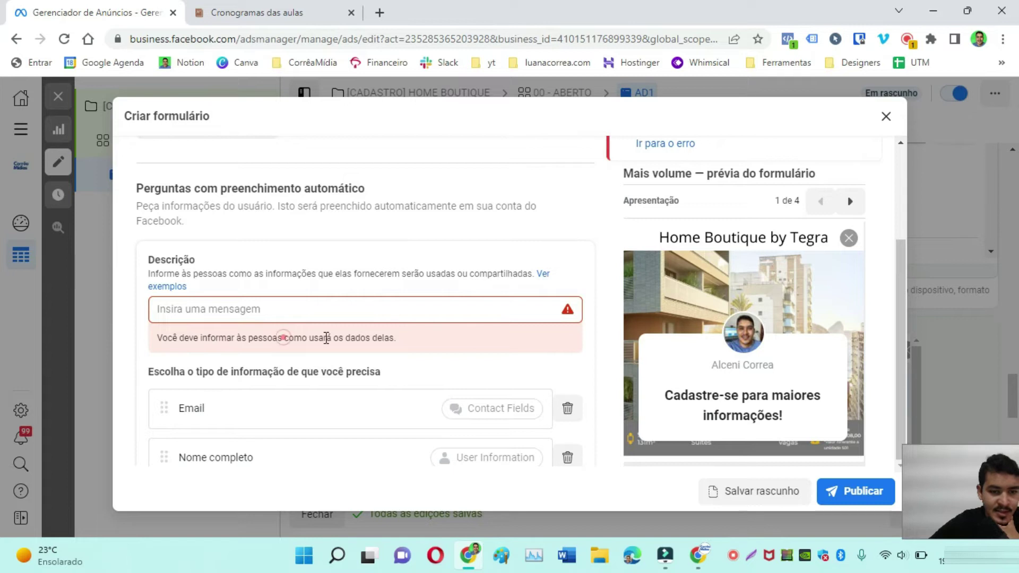
pyautogui.moveTo(284, 339); pyautogui.dragTo(397, 346)
pyautogui.click(404, 347)
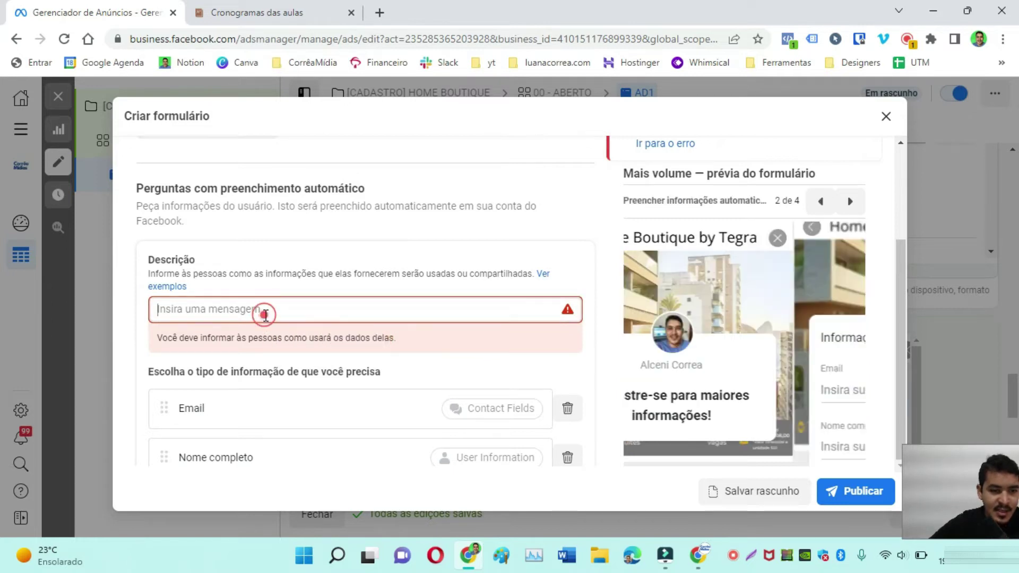
# Open the help page with example notices and copy the one about a property visit and updates on other properties for sale
pyautogui.click(170, 288)
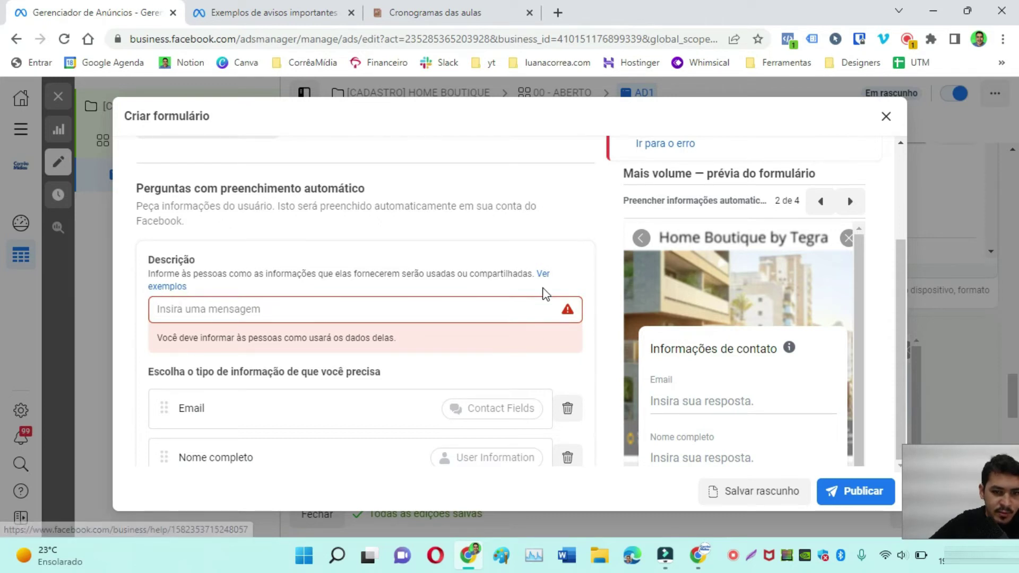
pyautogui.click(239, 12)
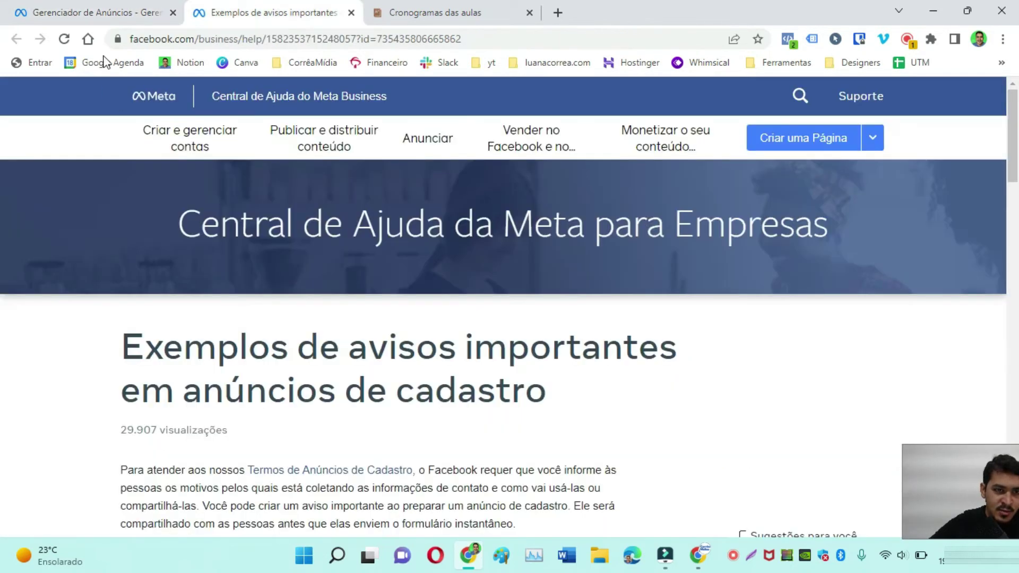
pyautogui.click(98, 12)
pyautogui.click(268, 15)
pyautogui.scroll(-10, 308, 265)
pyautogui.scroll(6, 325, 369)
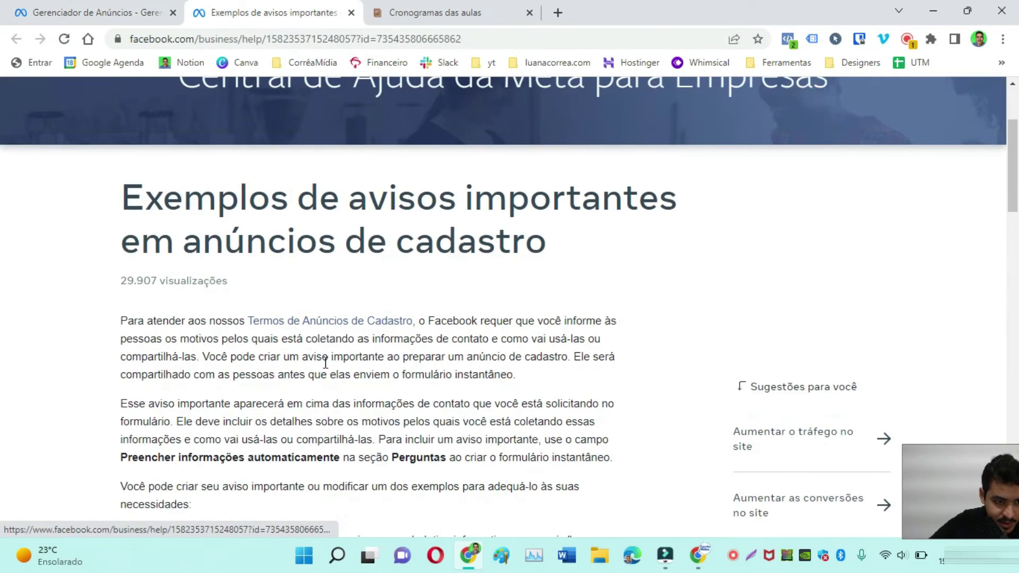
pyautogui.scroll(-5, 325, 363)
pyautogui.moveTo(444, 346); pyautogui.dragTo(146, 340)
pyautogui.hotkey('ctrl', 'c')
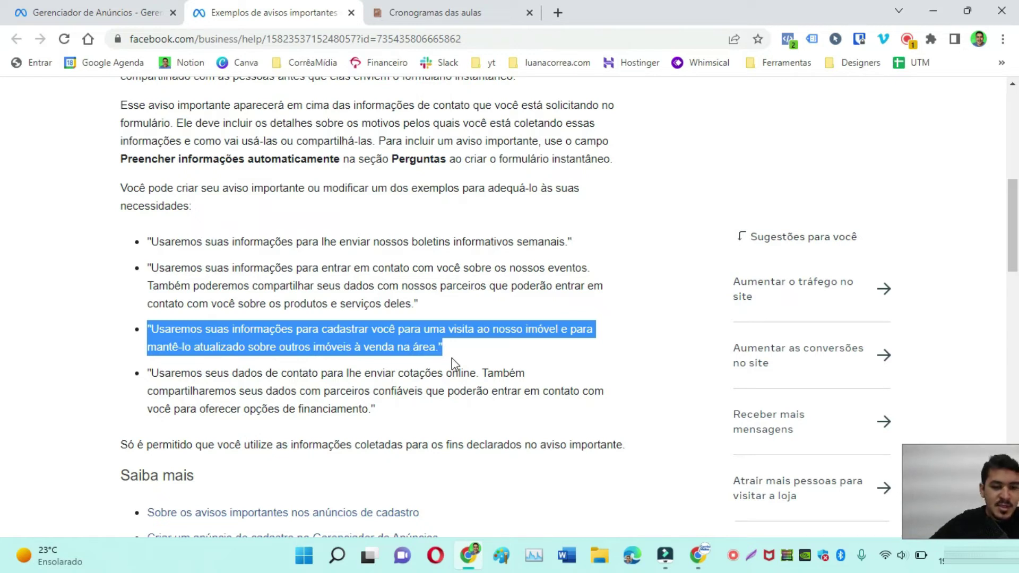
# Paste the copied property-visit notice as the description of the automatically filled questions and check it in the form preview
pyautogui.click(148, 11)
pyautogui.click(245, 309)
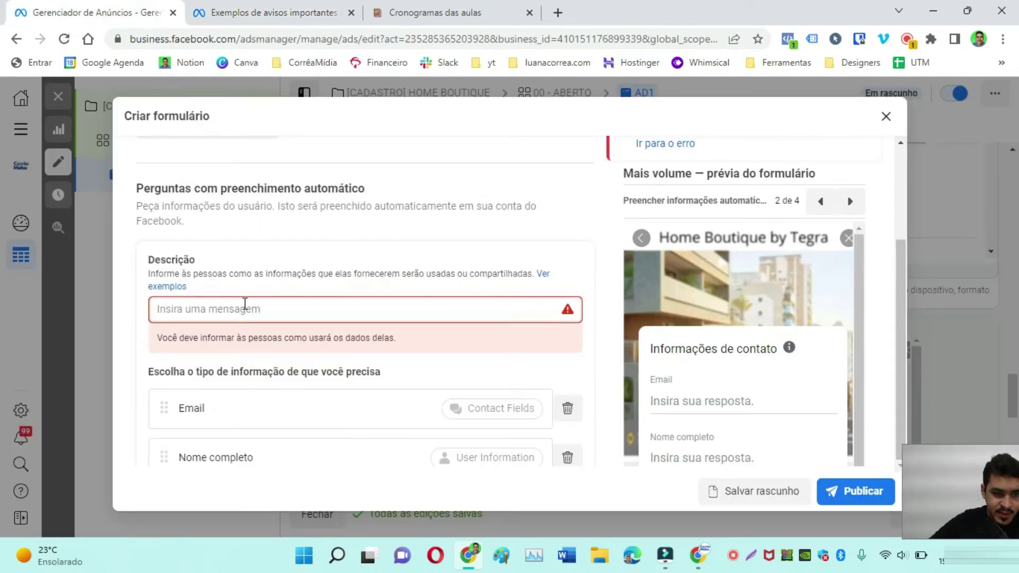
pyautogui.hotkey('ctrl', 'v')
pyautogui.press('BackSpace')
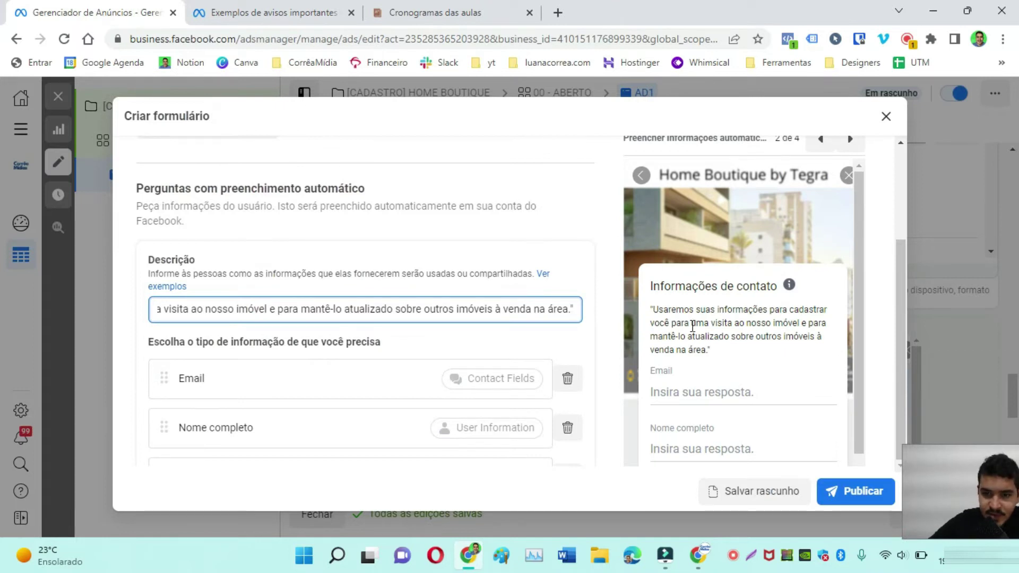
pyautogui.moveTo(672, 323); pyautogui.dragTo(725, 326)
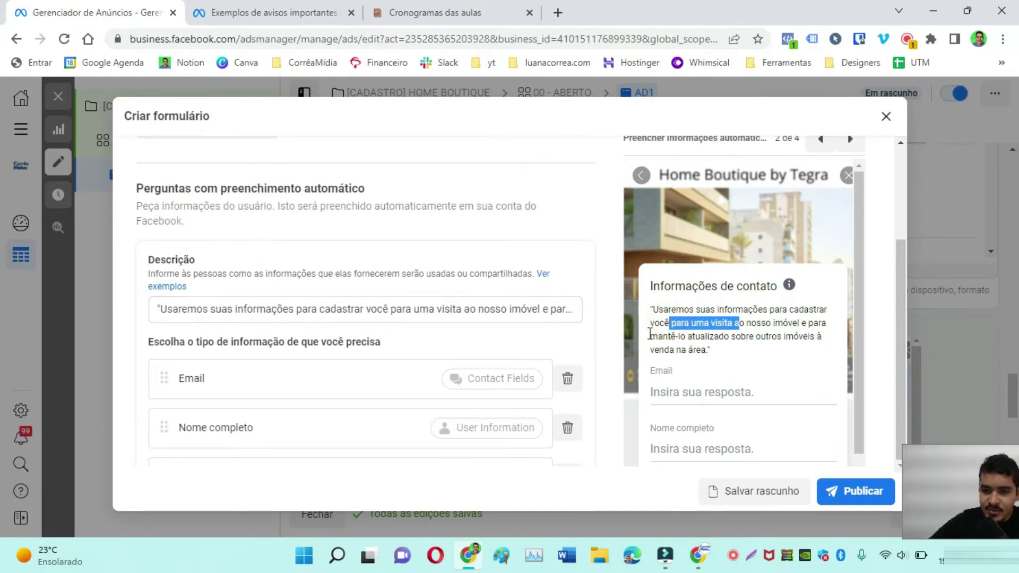
pyautogui.click(388, 339)
pyautogui.moveTo(210, 309); pyautogui.dragTo(462, 312)
# Try publishing the form again and fill the flagged Saudação description with "Deixe seu contato que logo entraremos em contato com você"
pyautogui.scroll(-4, 518, 332)
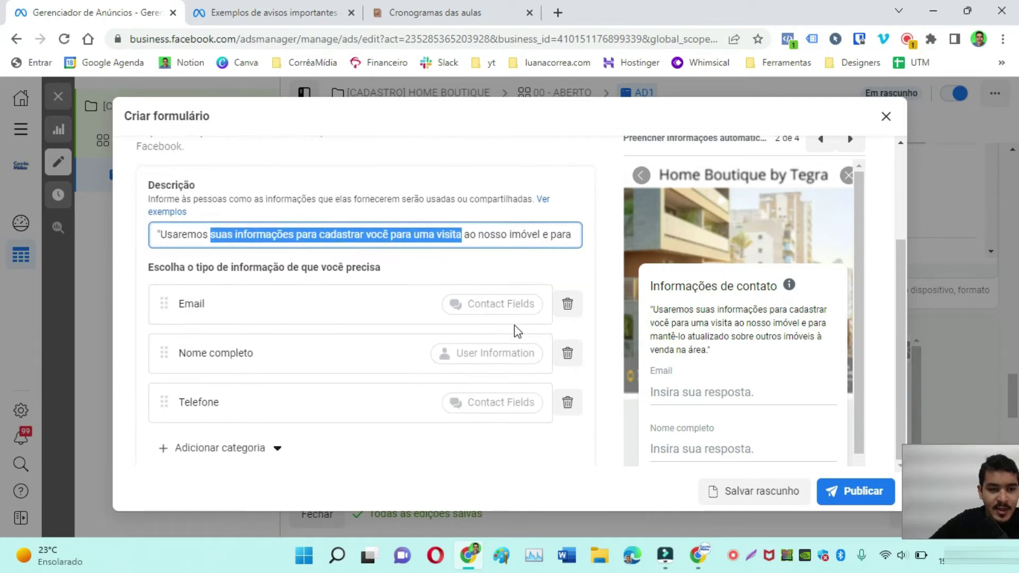
pyautogui.click(852, 493)
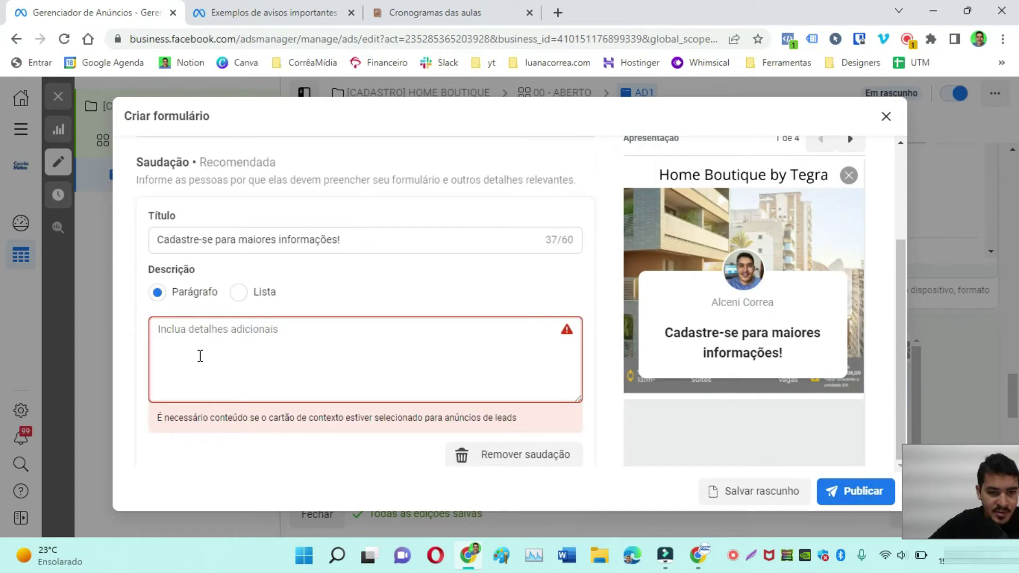
pyautogui.moveTo(159, 420); pyautogui.dragTo(261, 416)
pyautogui.click(335, 341)
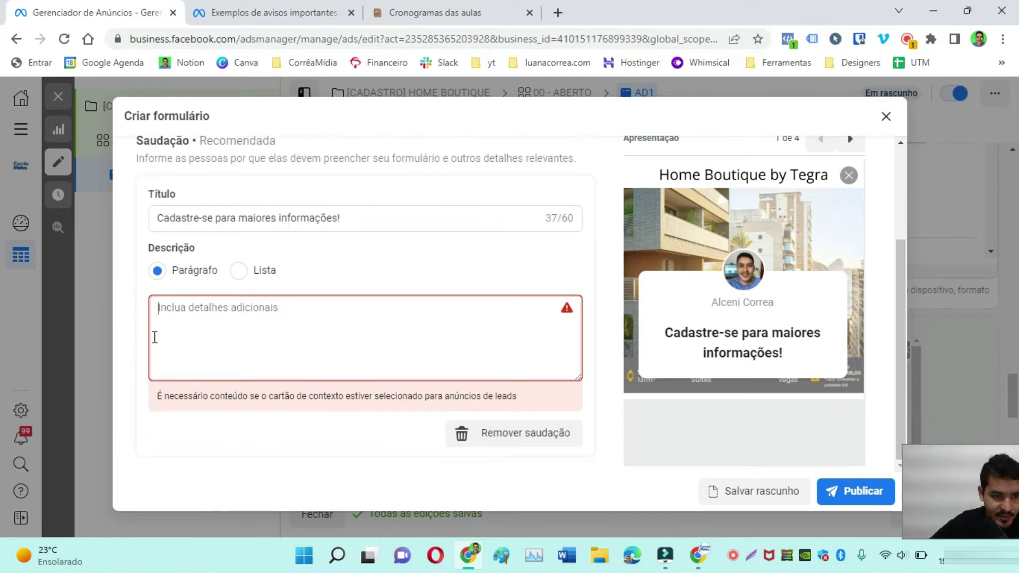
pyautogui.rightClick(198, 309)
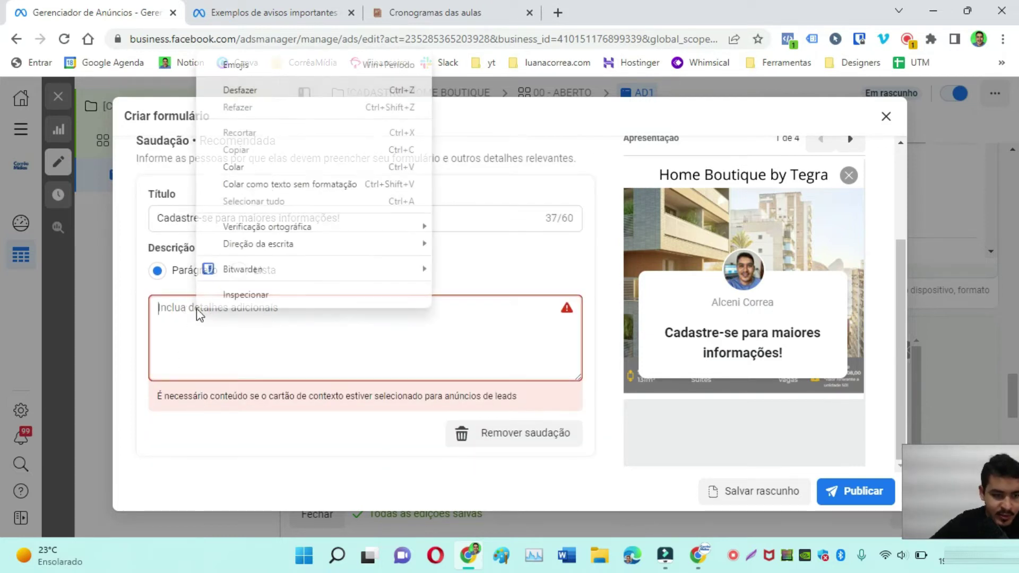
pyautogui.click(252, 170)
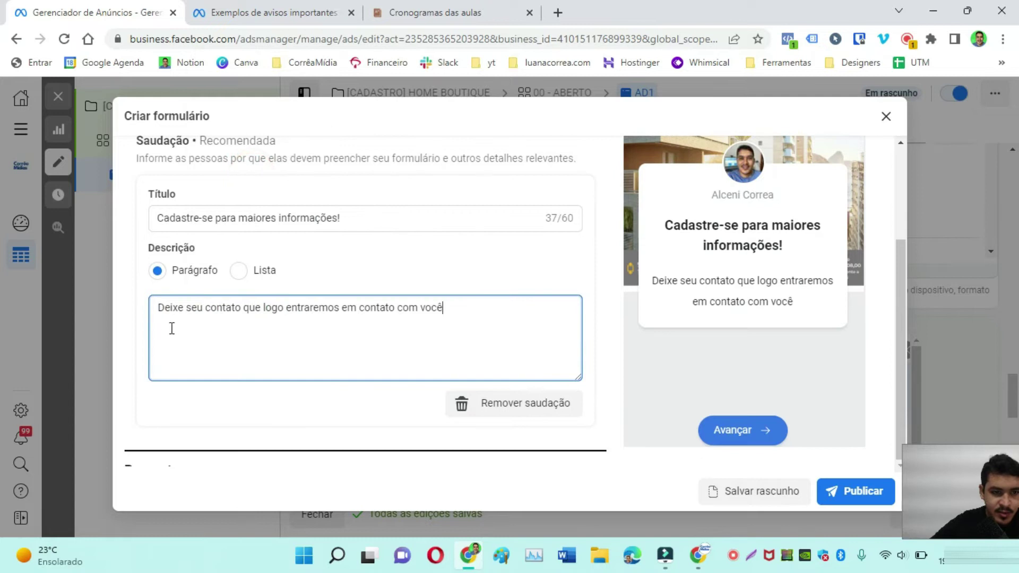
# Check the greeting's title and description in the form preview and publish the form
pyautogui.moveTo(165, 308); pyautogui.dragTo(409, 308)
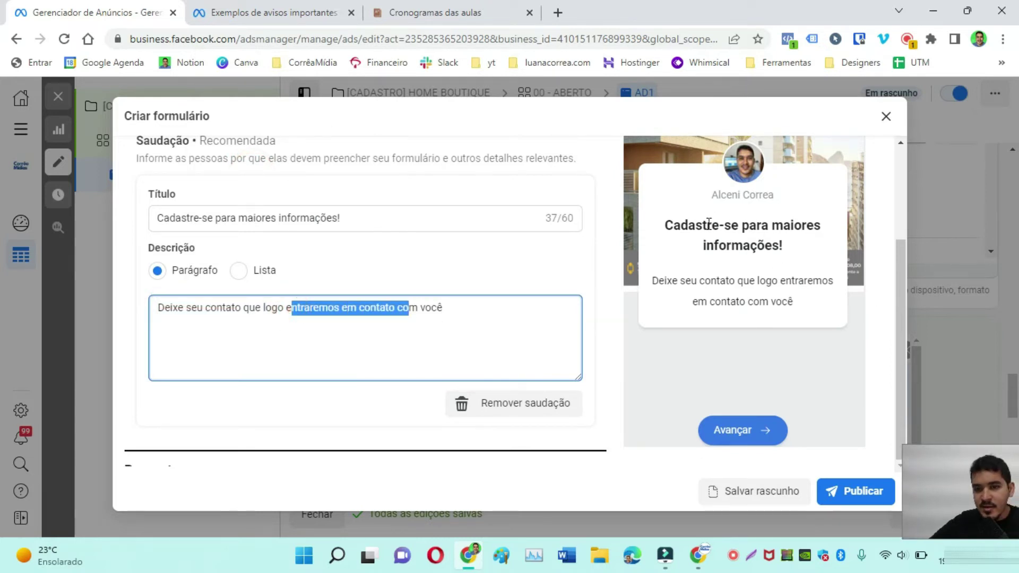
pyautogui.moveTo(785, 245); pyautogui.dragTo(767, 245)
pyautogui.moveTo(652, 281); pyautogui.dragTo(743, 280)
pyautogui.click(360, 308)
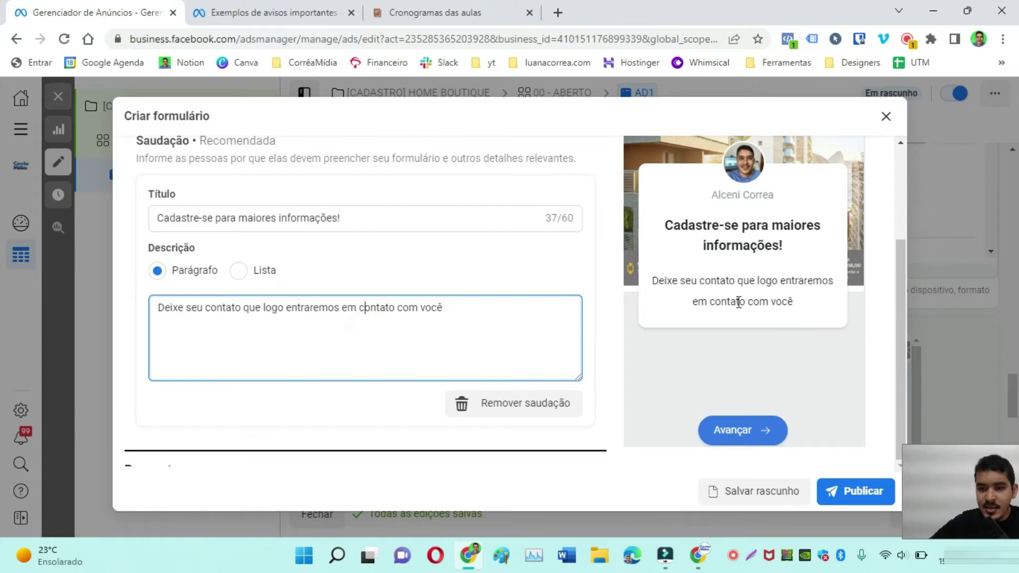
pyautogui.scroll(-2, 485, 339)
pyautogui.click(865, 495)
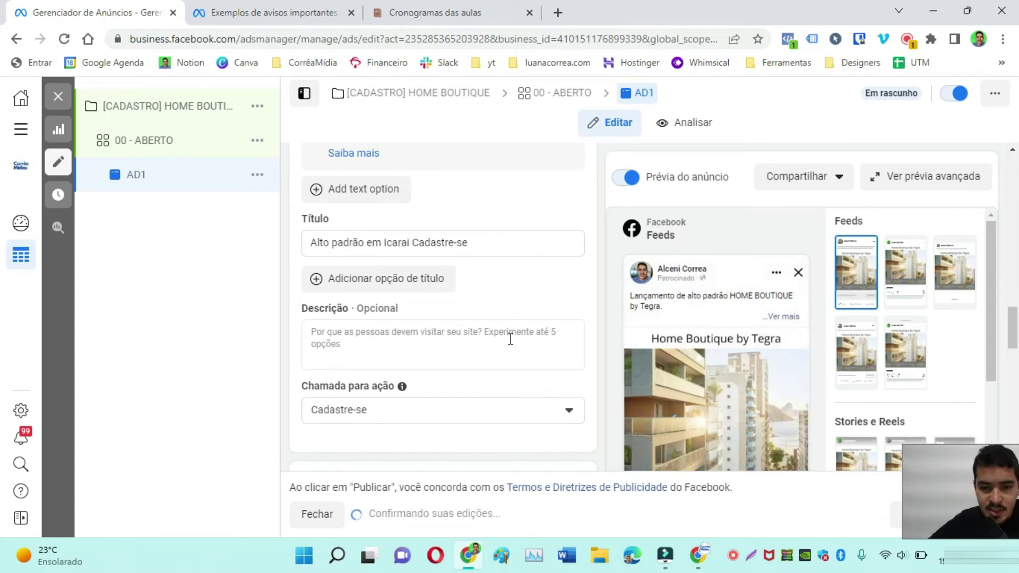
# Check the ad's instant form list for the selected form and the option to duplicate existing forms
pyautogui.scroll(-1, 507, 340)
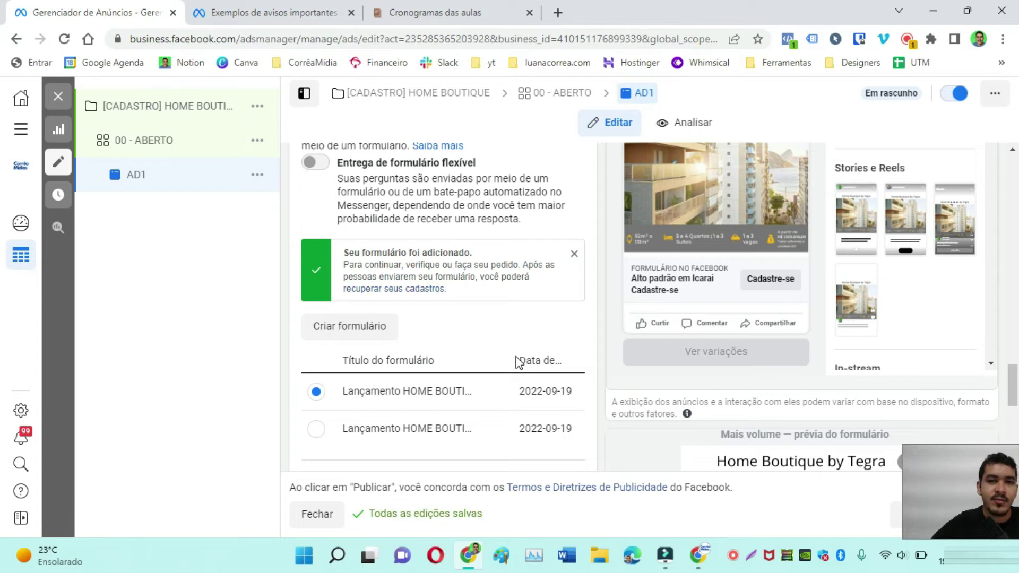
pyautogui.moveTo(485, 393)
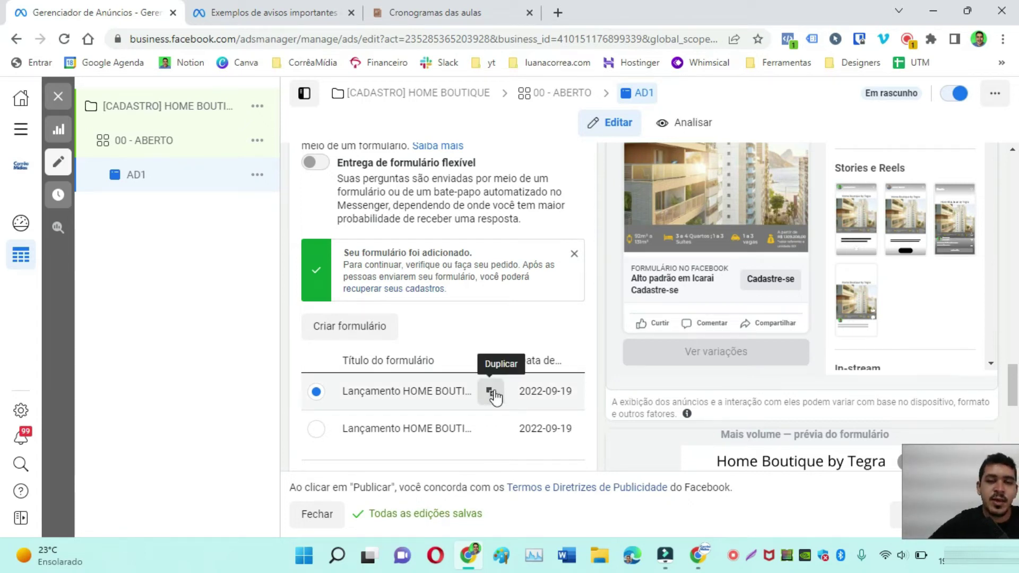
pyautogui.click(855, 467)
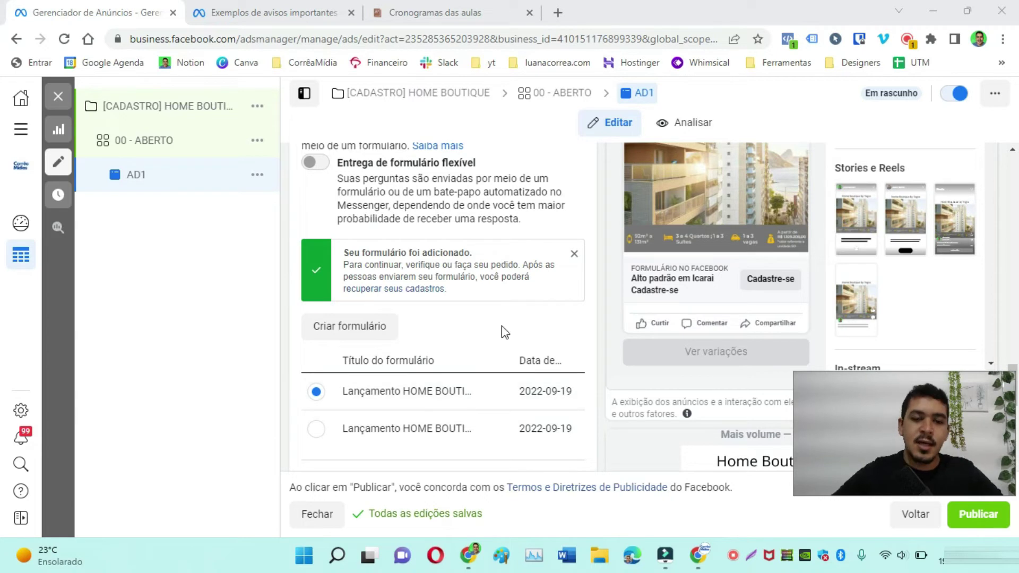
pyautogui.moveTo(467, 406)
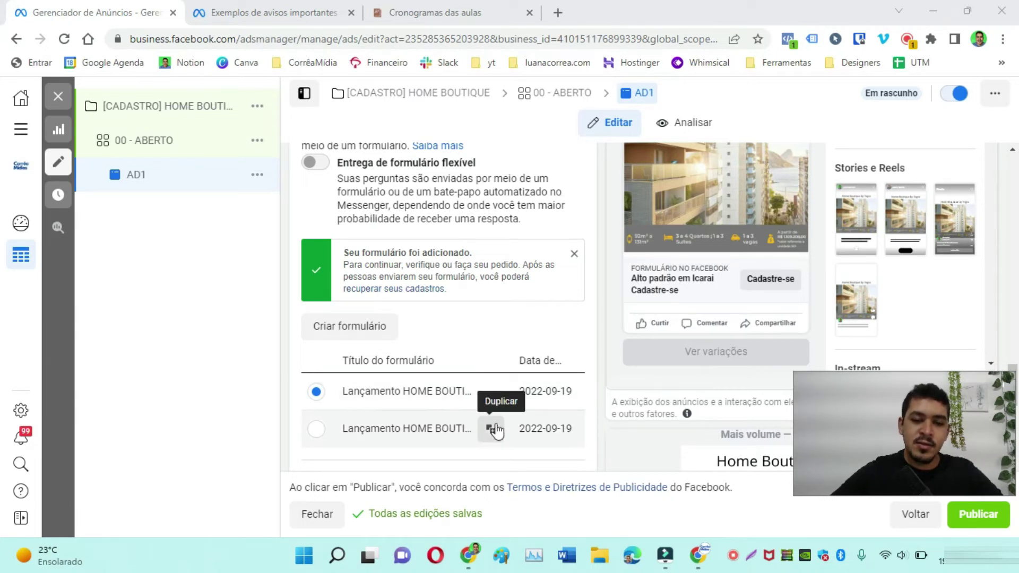
# Review every page of the selected instant form's preview, from the introduction and contact questions to the privacy and closing message
pyautogui.scroll(-1, 431, 304)
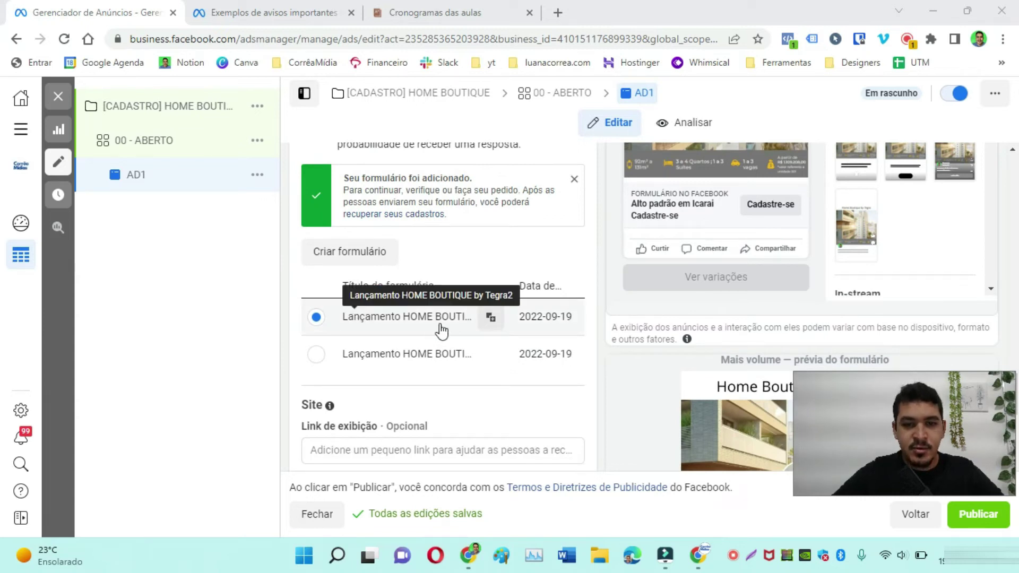
pyautogui.scroll(-2, 530, 340)
pyautogui.scroll(-3, 530, 339)
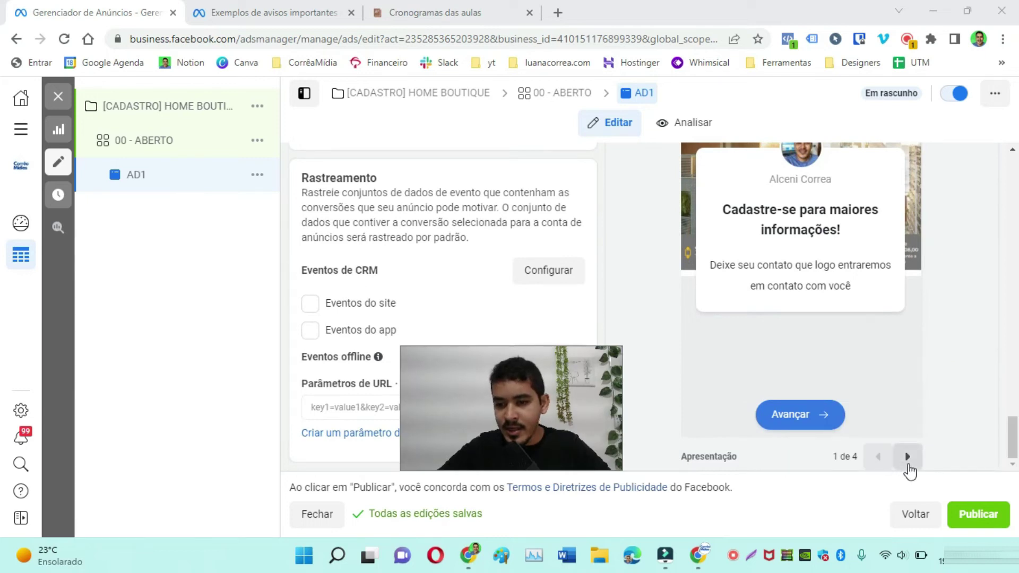
pyautogui.click(907, 460)
pyautogui.scroll(2, 898, 244)
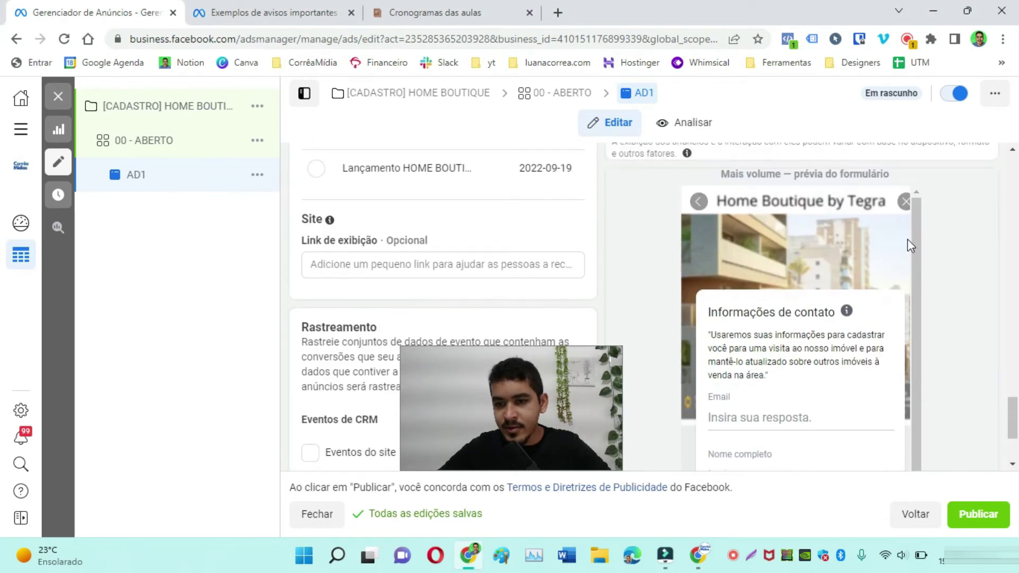
pyautogui.scroll(-3, 919, 256)
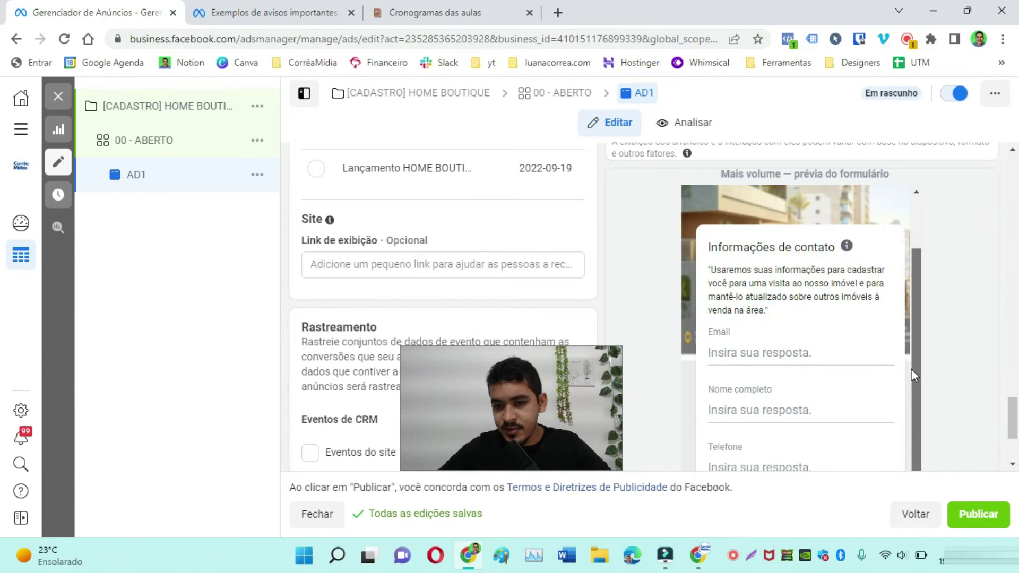
pyautogui.scroll(-2, 828, 303)
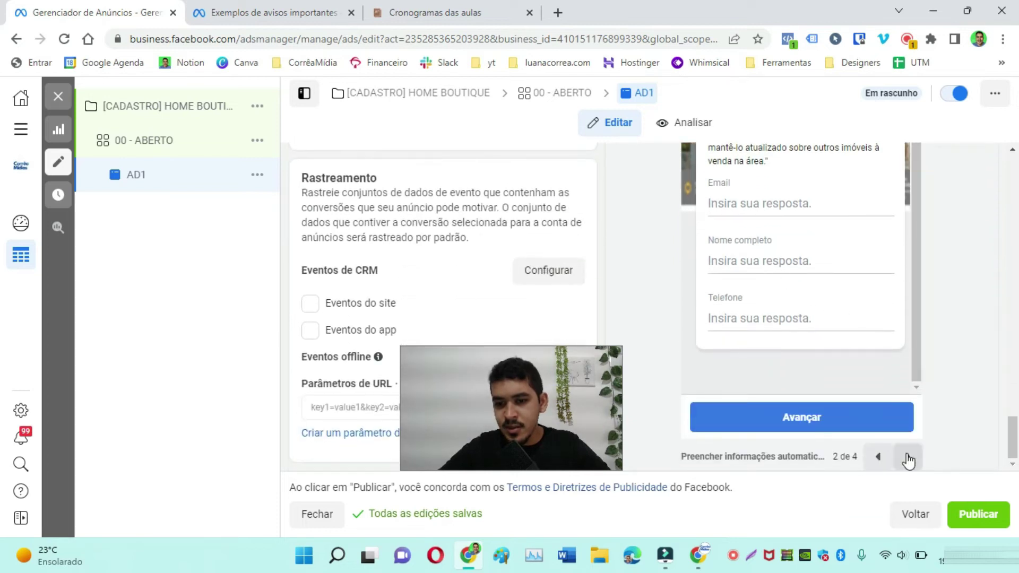
pyautogui.click(907, 457)
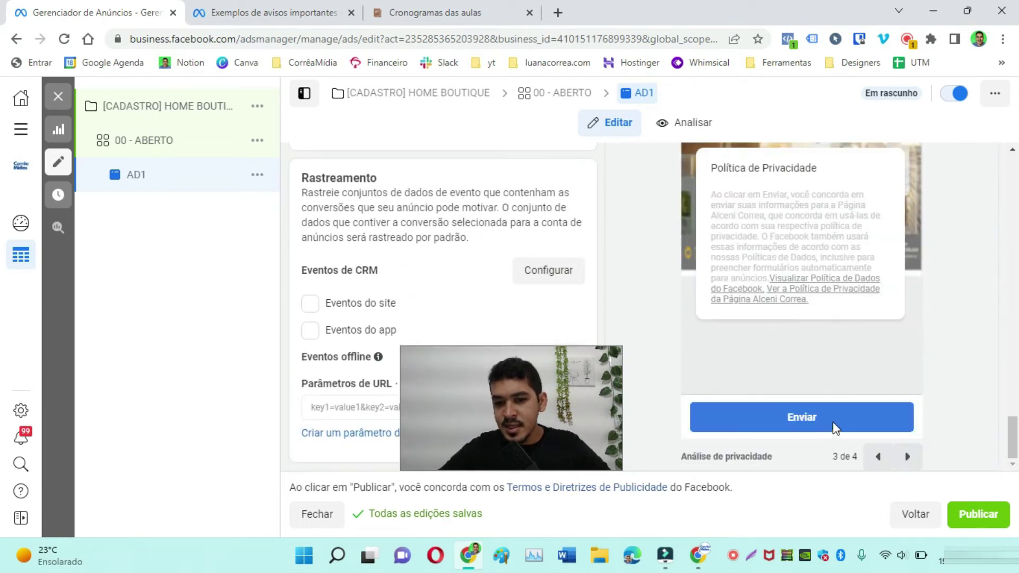
pyautogui.click(908, 456)
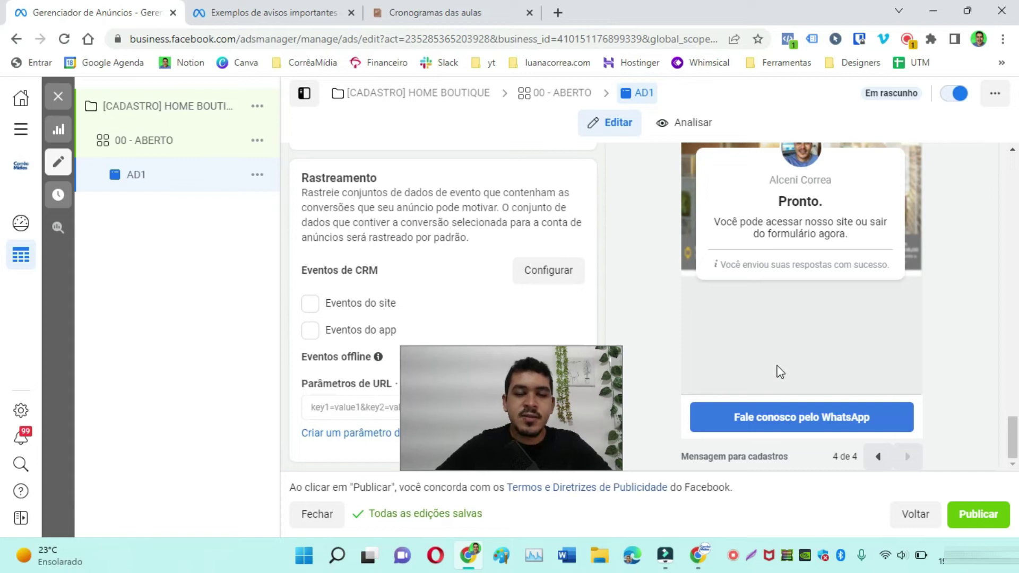
pyautogui.moveTo(857, 397); pyautogui.dragTo(893, 399)
# Examine the ad in the advanced preview across the feed placements, close it and look over the remaining ad settings
pyautogui.scroll(5, 467, 257)
pyautogui.scroll(10, 472, 257)
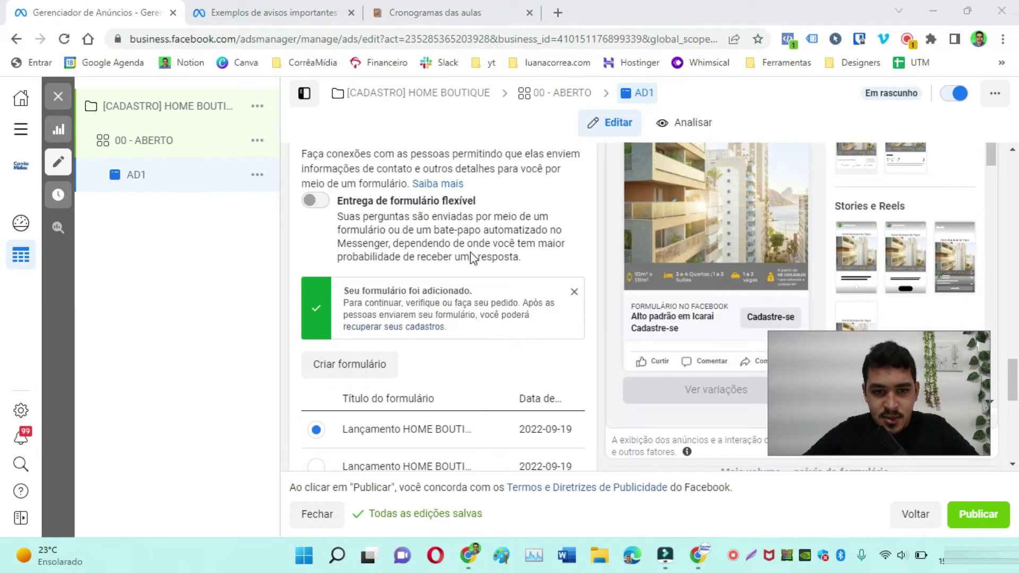
pyautogui.click(899, 175)
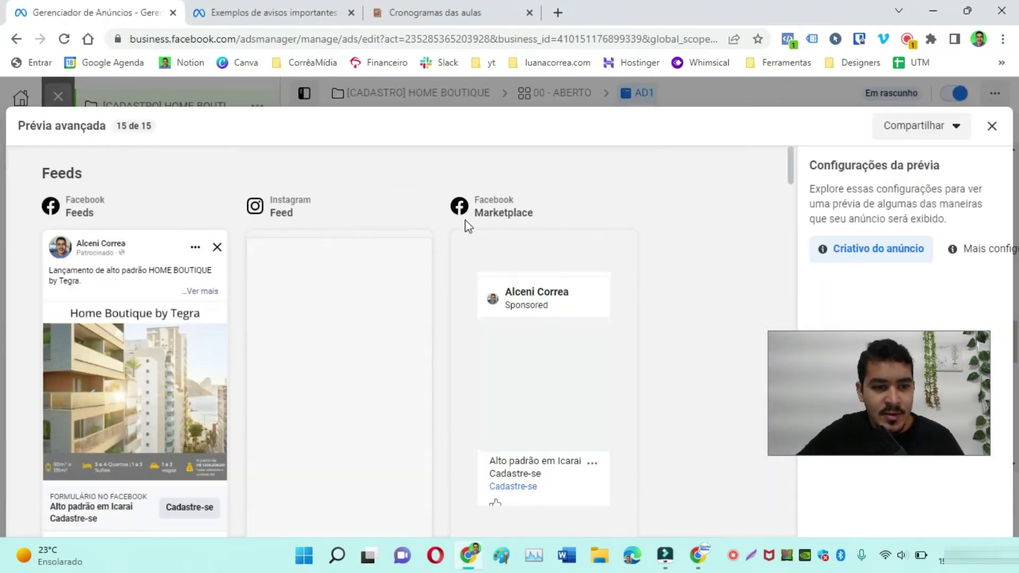
pyautogui.scroll(-2, 101, 296)
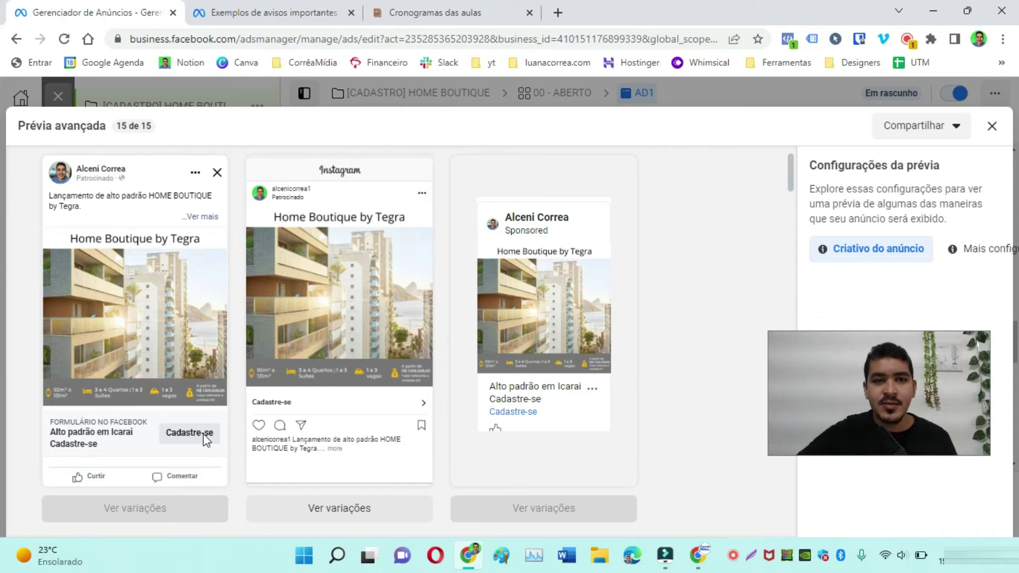
pyautogui.click(992, 126)
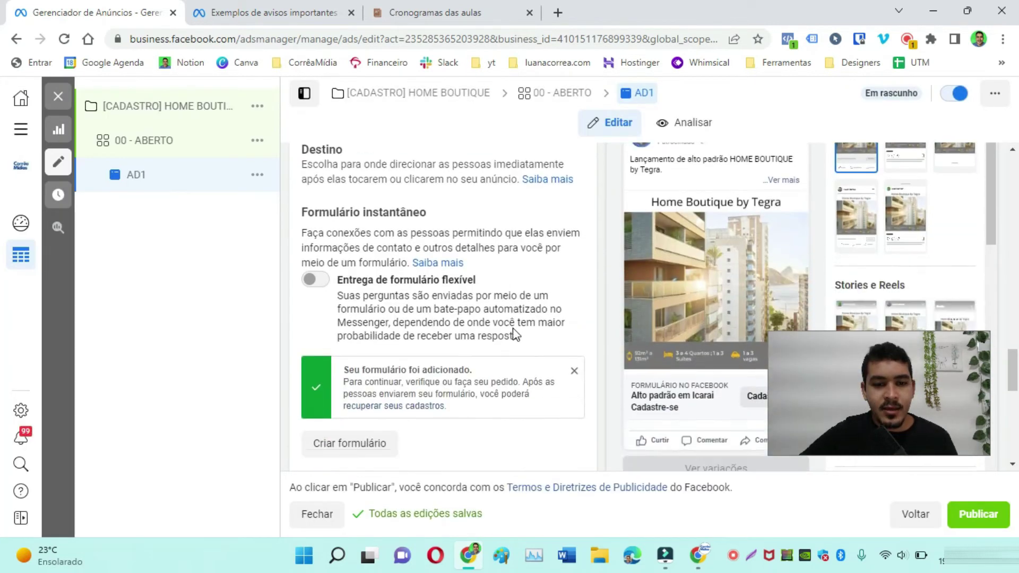
pyautogui.scroll(-10, 513, 333)
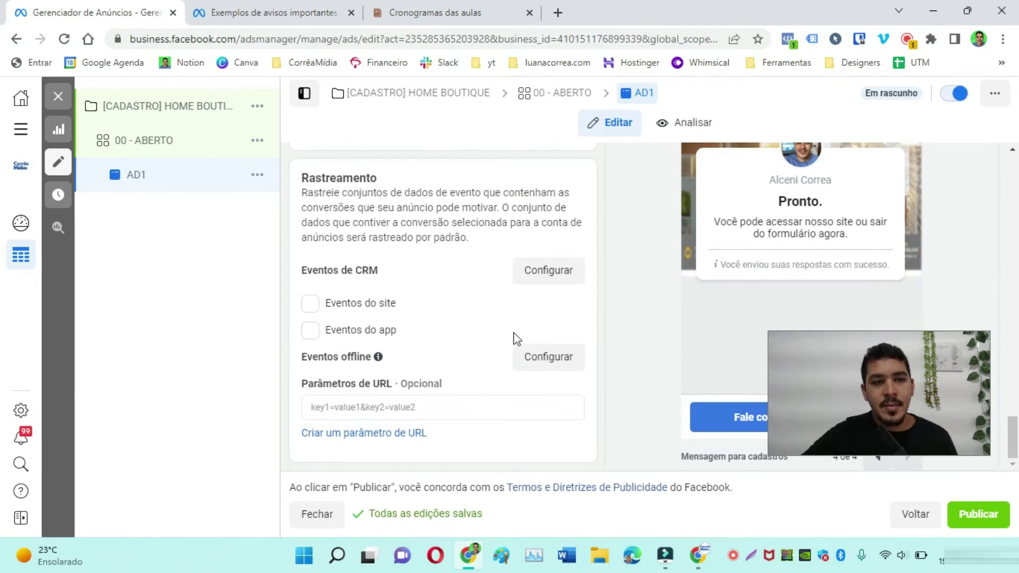
pyautogui.scroll(10, 531, 232)
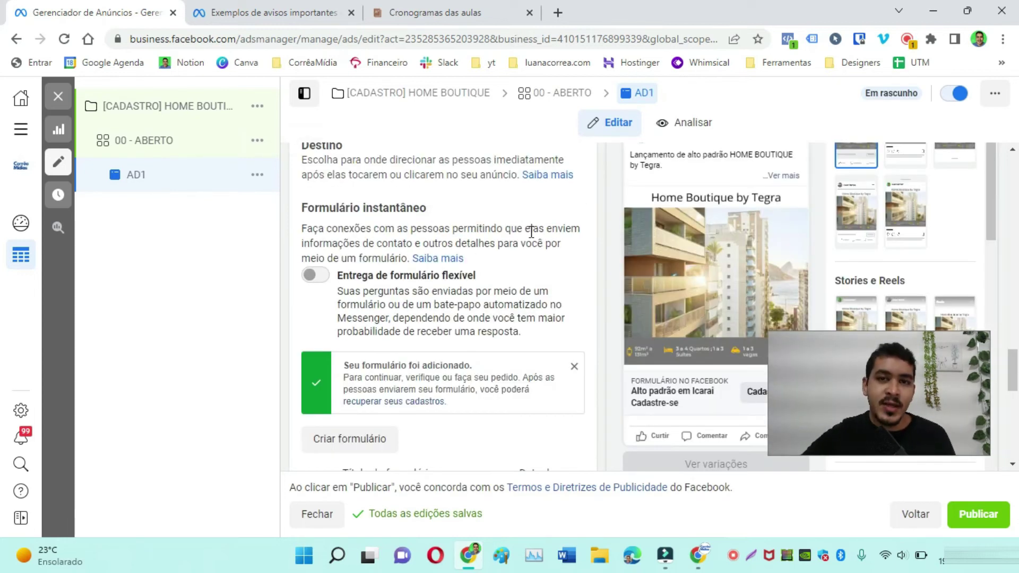
# Duplicate the AD1 ad once within the original campaign
pyautogui.click(257, 175)
pyautogui.click(293, 251)
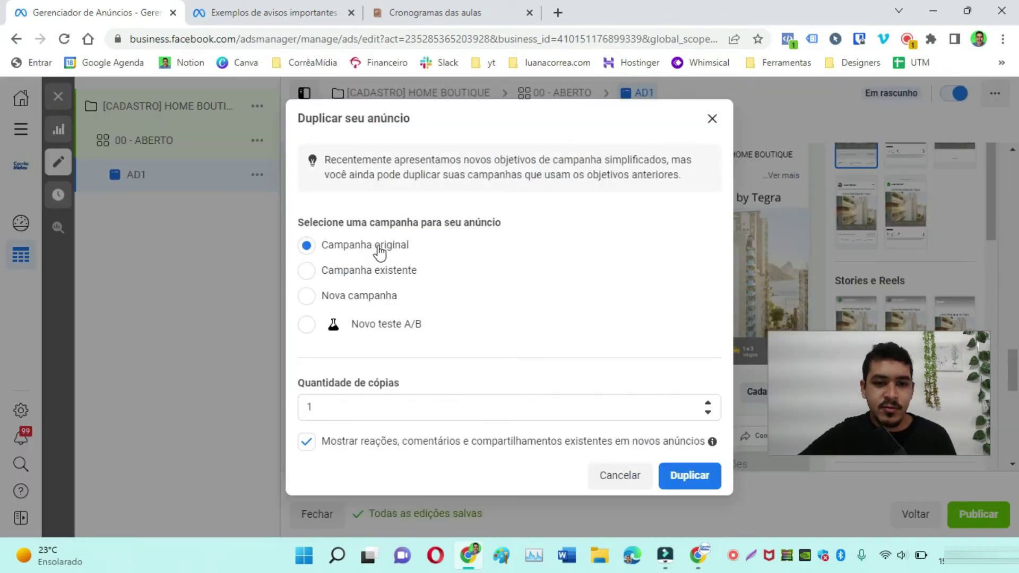
pyautogui.click(690, 477)
# Rename the duplicated ad "AD2 - CARROSSEL" and set its format to Carrossel
pyautogui.scroll(10, 510, 276)
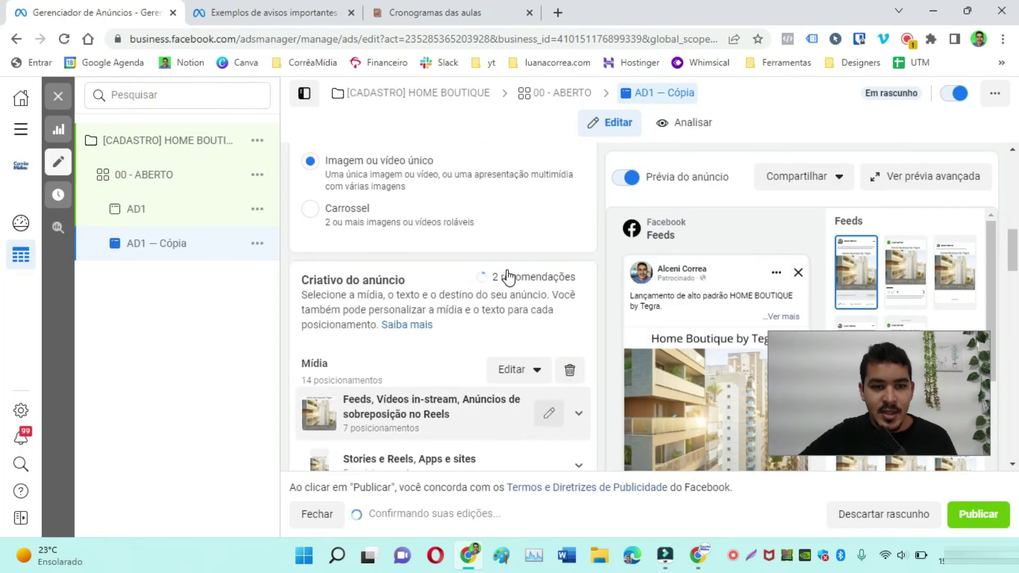
pyautogui.moveTo(326, 206); pyautogui.dragTo(479, 222)
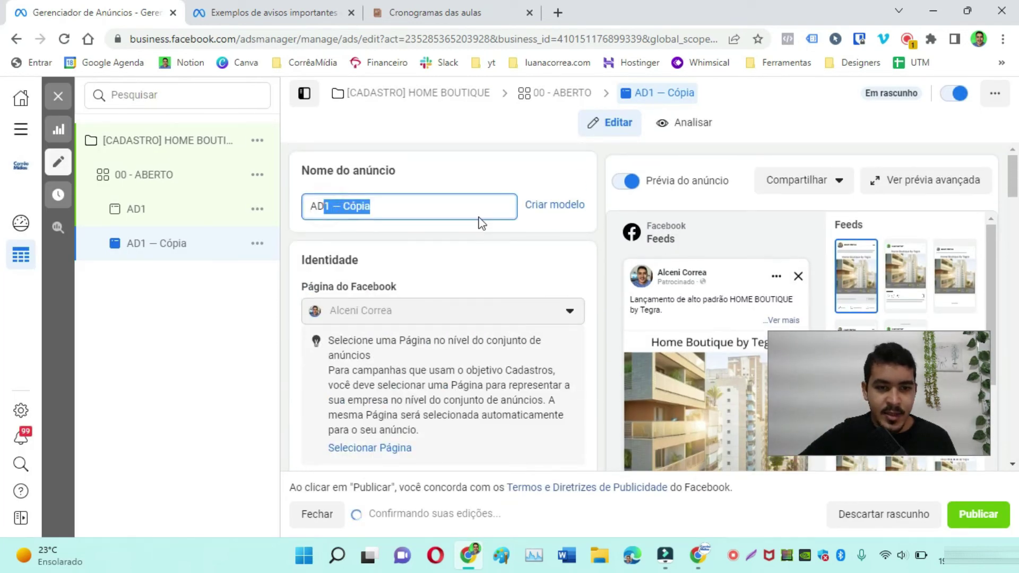
pyautogui.write('2 -')
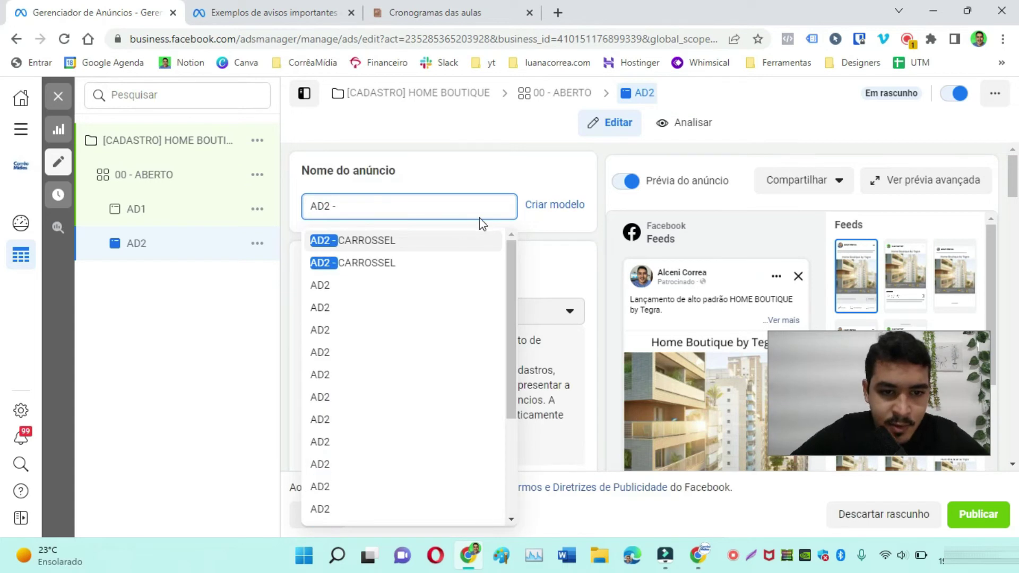
pyautogui.click(393, 240)
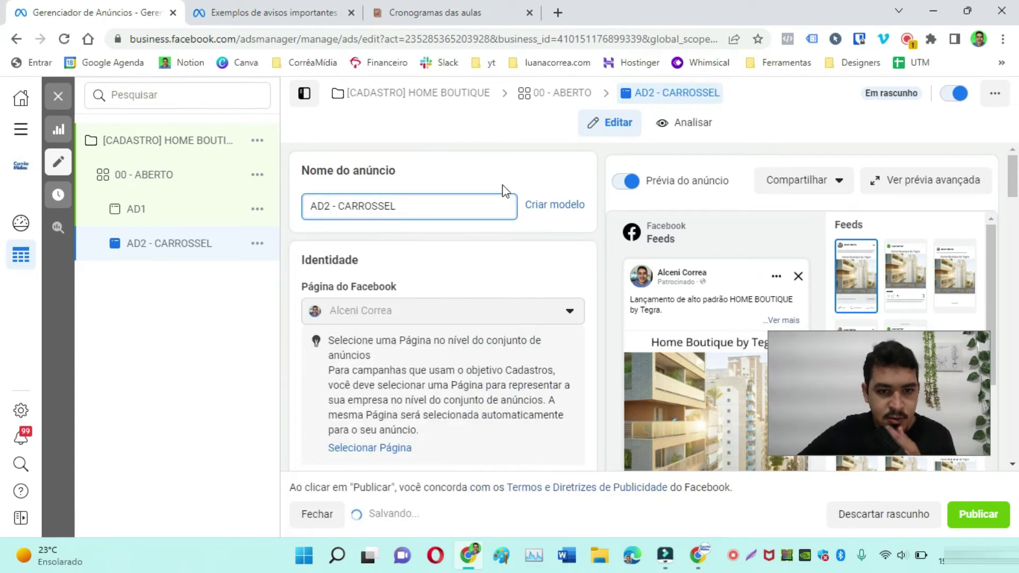
pyautogui.scroll(-10, 451, 255)
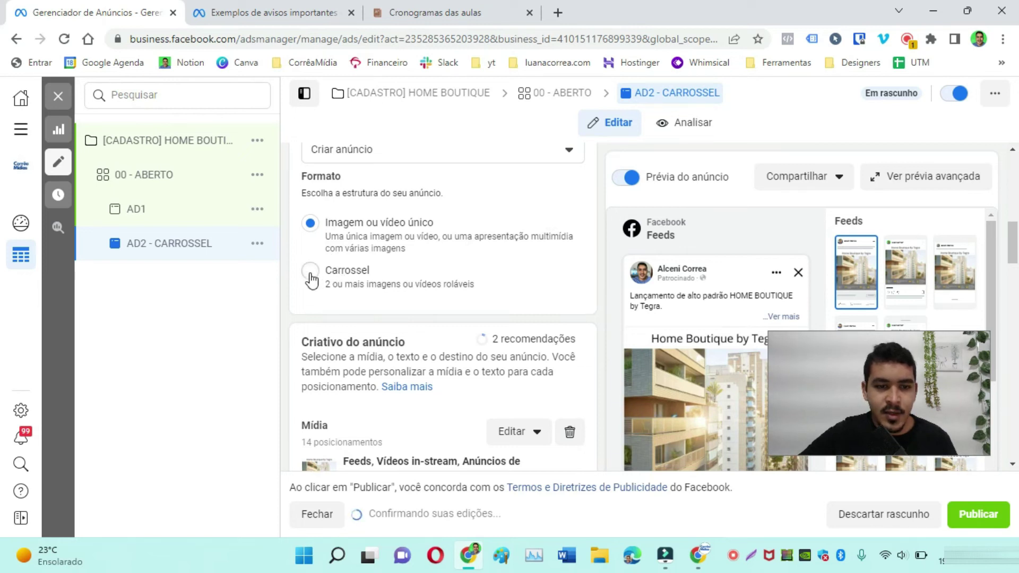
pyautogui.click(310, 273)
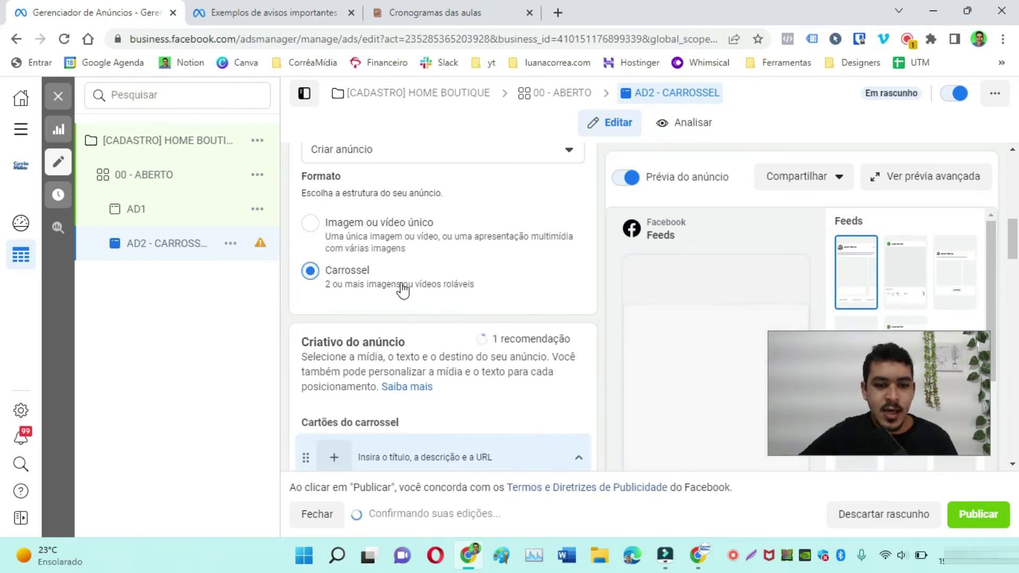
# Give the first carousel card the account image 2.png and the title "Área de lazer completa"
pyautogui.scroll(-4, 404, 289)
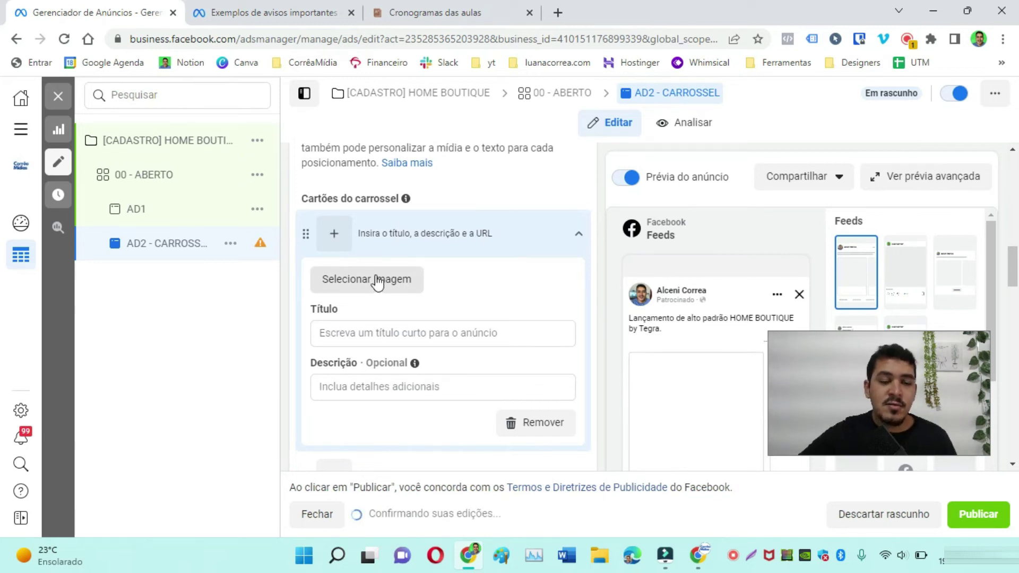
pyautogui.click(375, 281)
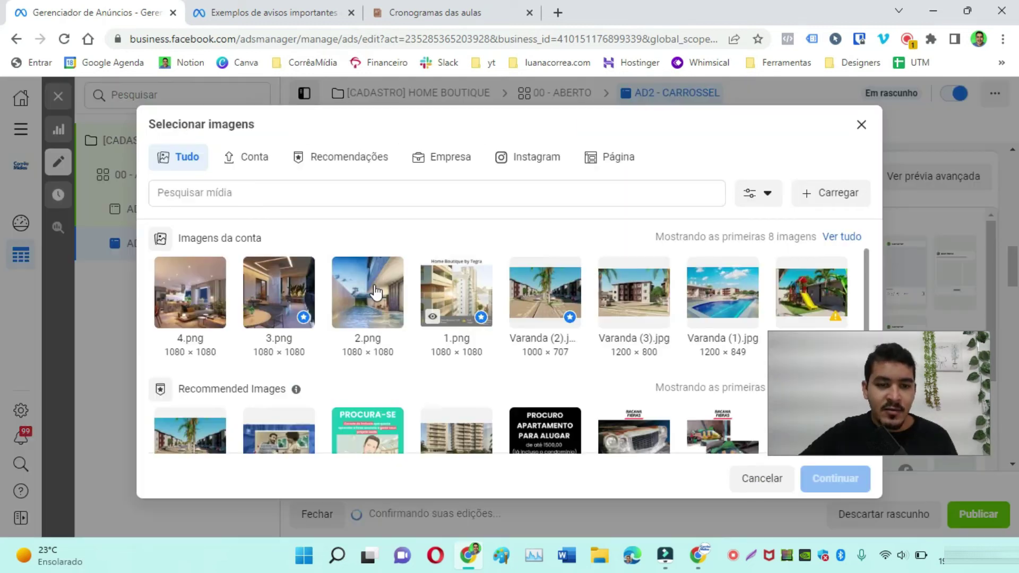
pyautogui.click(375, 291)
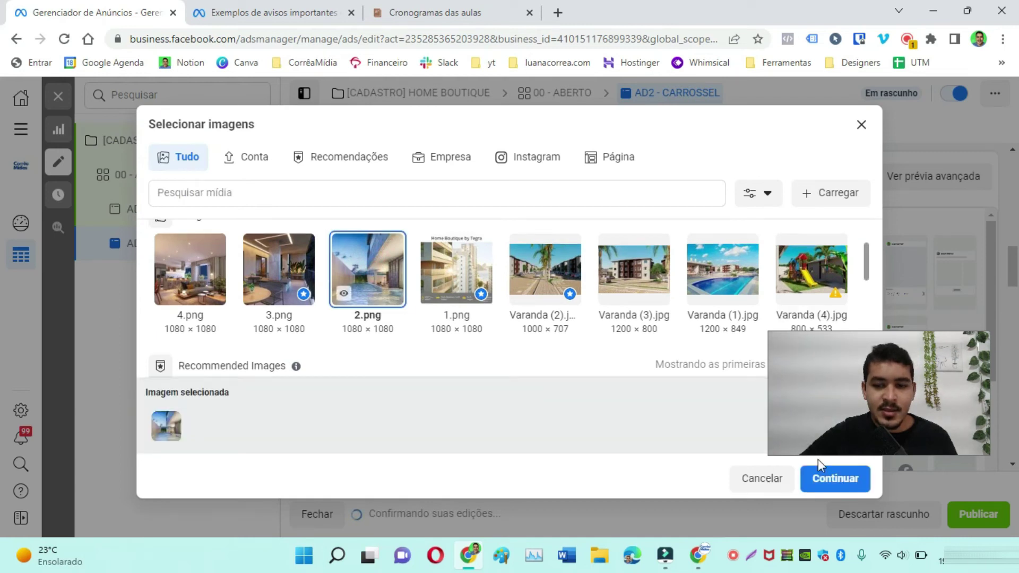
pyautogui.click(832, 478)
pyautogui.click(357, 398)
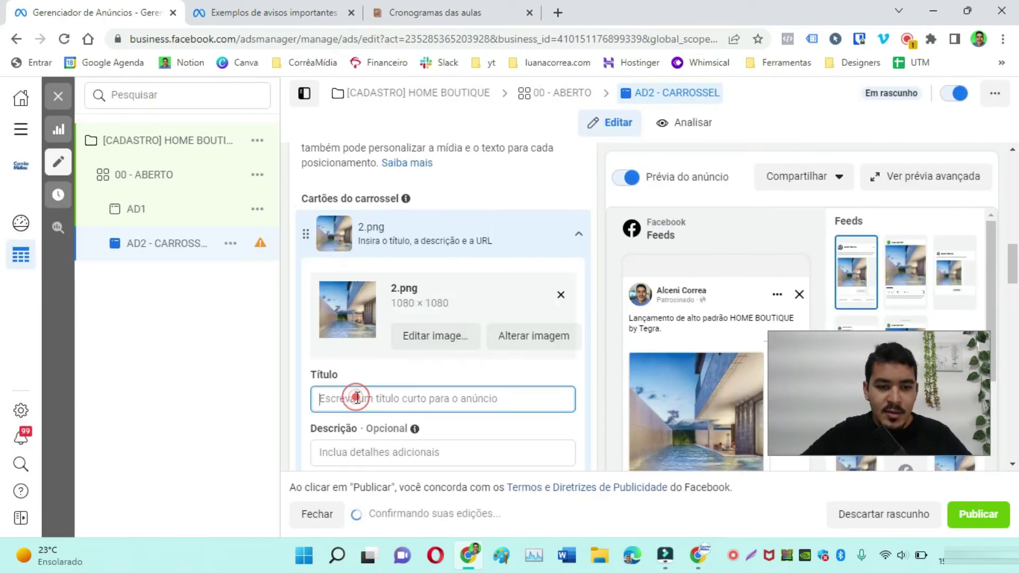
pyautogui.write('Área de lazer completa')
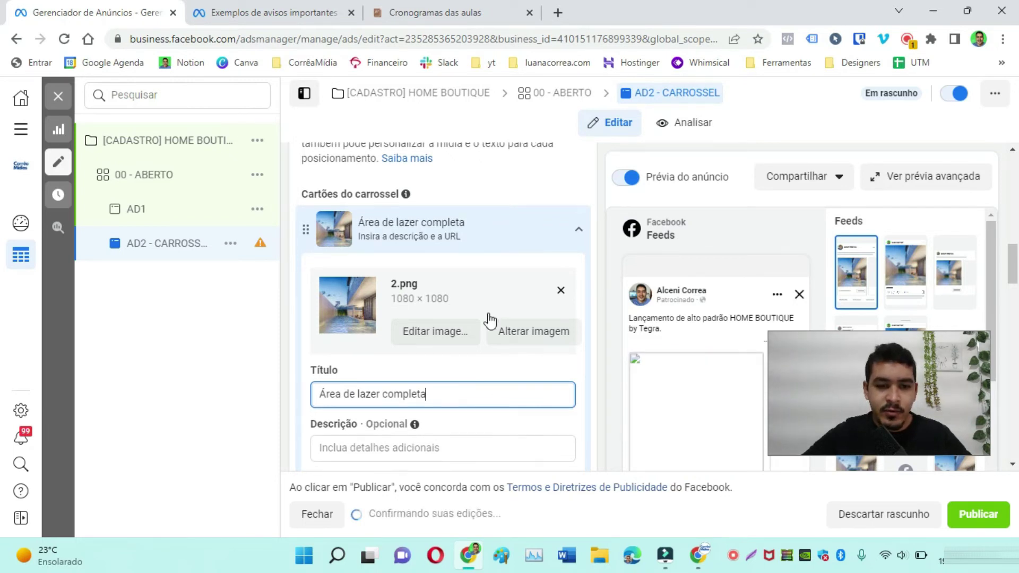
# Give the second carousel card the account image 3.png and the title "Espaços Abertos e Integrados"
pyautogui.scroll(-5, 491, 321)
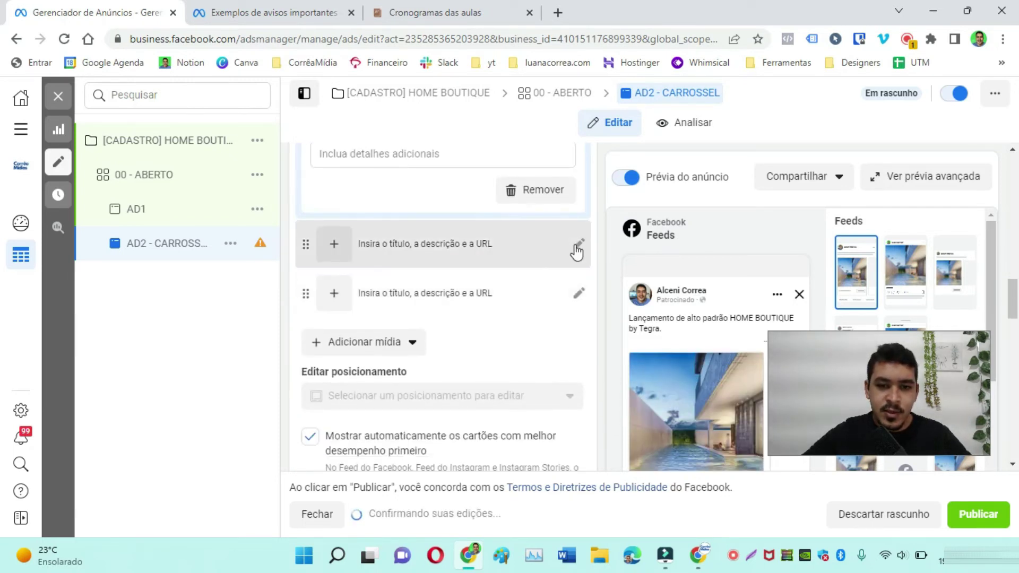
pyautogui.click(579, 247)
pyautogui.click(366, 280)
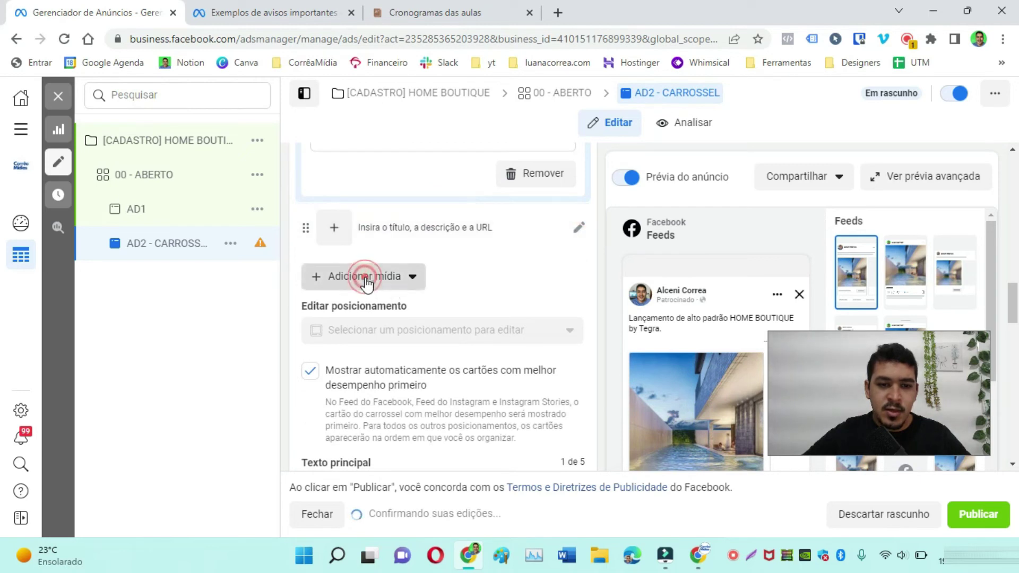
pyautogui.click(376, 312)
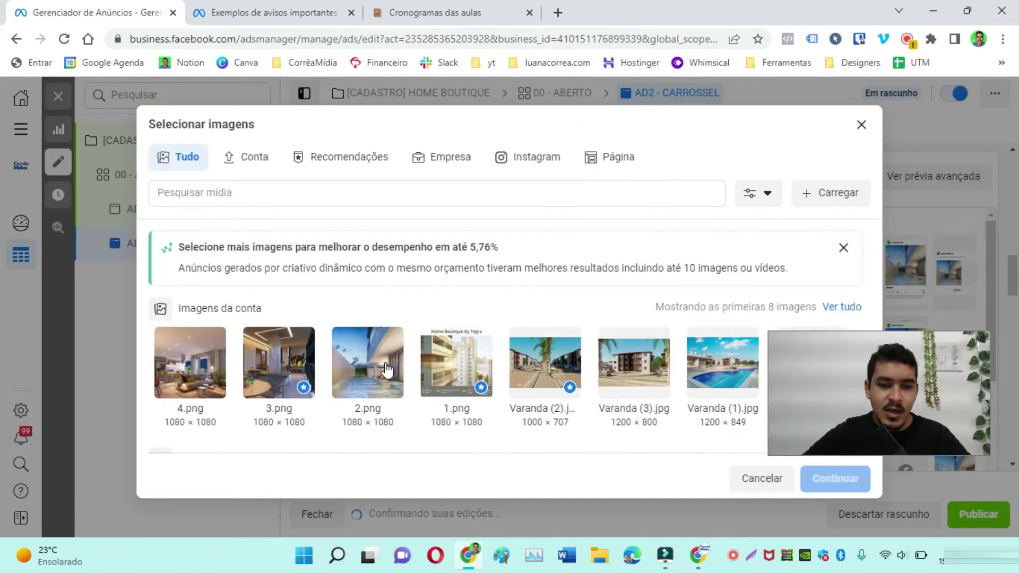
pyautogui.click(287, 372)
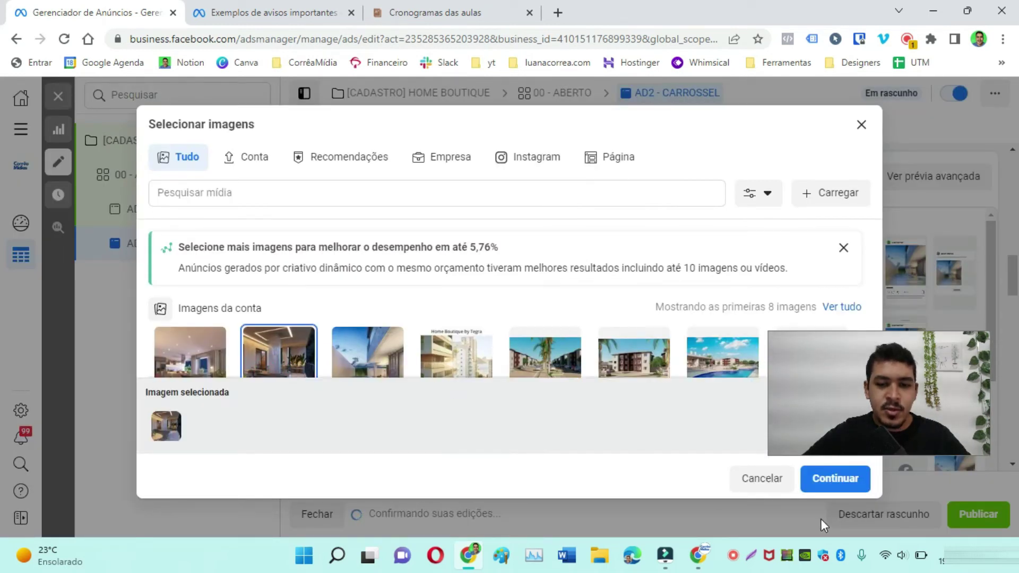
pyautogui.click(835, 479)
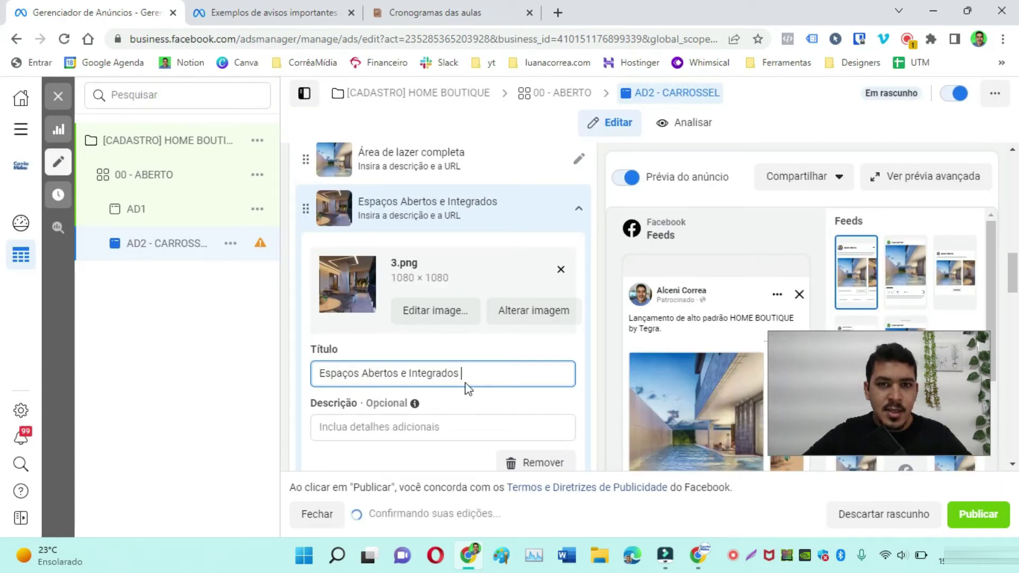
# Give the third carousel card the account image 4.png and the title "Cadastre-se e saiba mais"
pyautogui.scroll(-3, 467, 382)
pyautogui.scroll(-1, 567, 305)
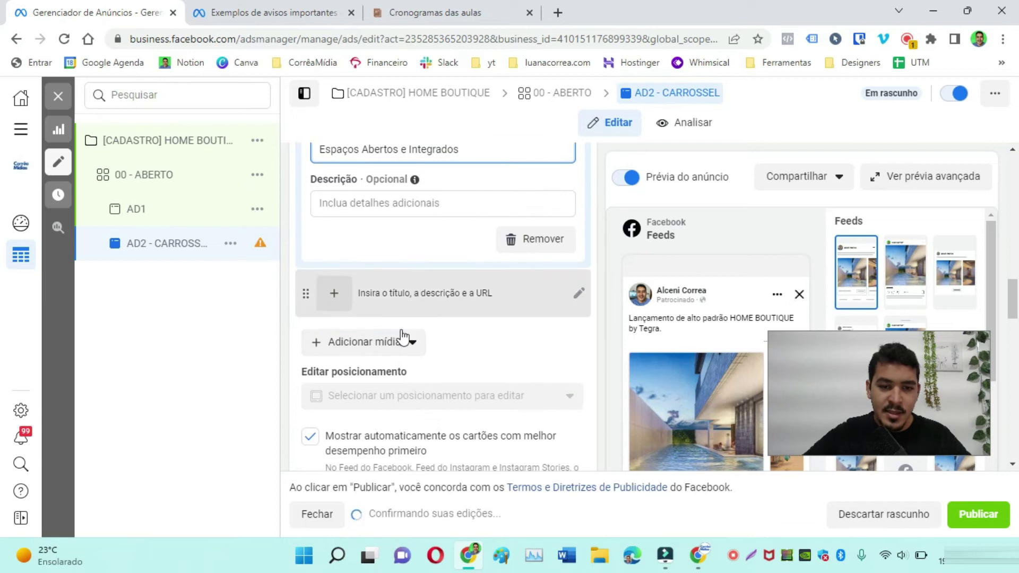
pyautogui.click(369, 307)
pyautogui.click(382, 312)
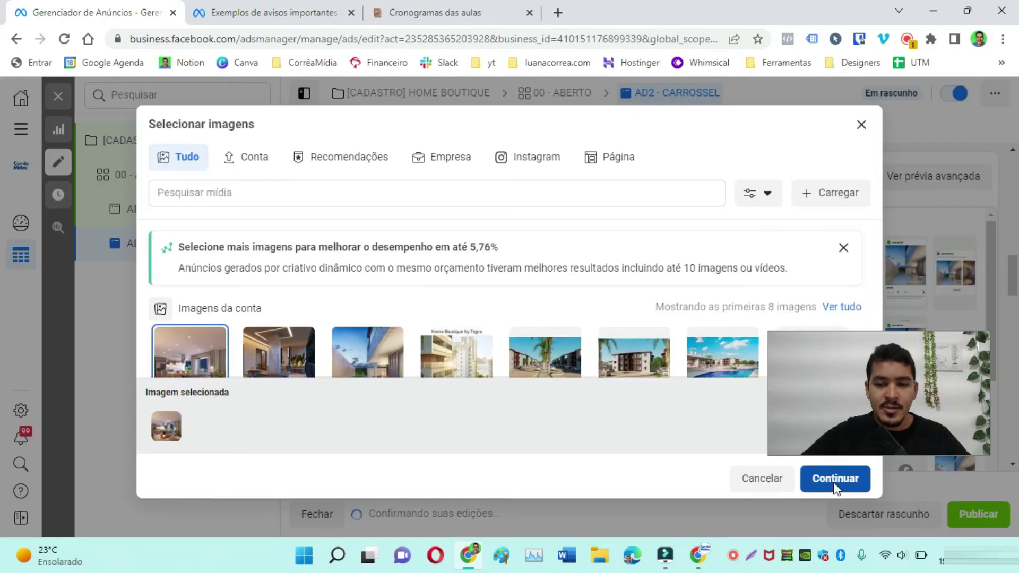
pyautogui.click(829, 483)
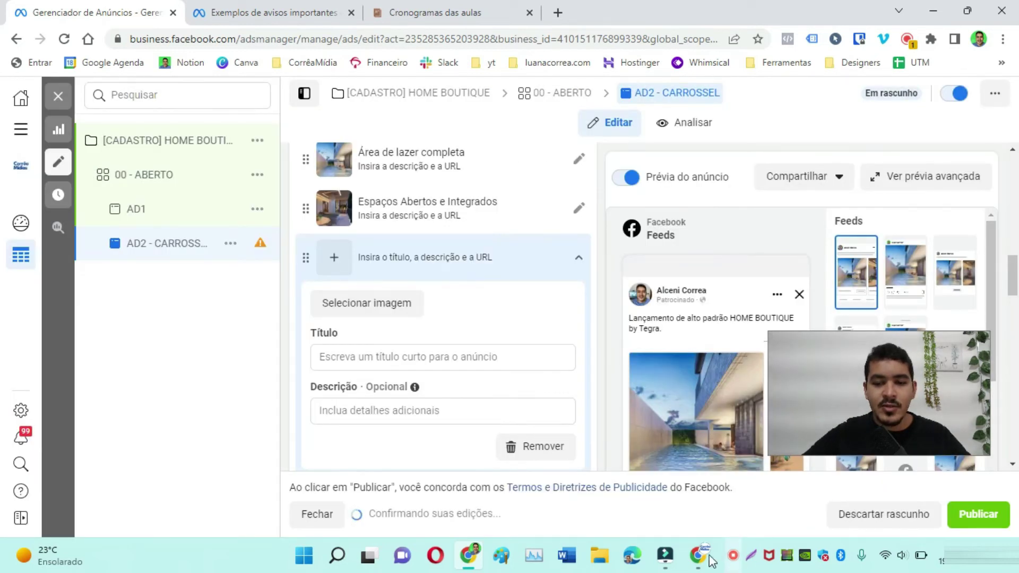
pyautogui.click(325, 404)
pyautogui.write('Cadastre-se e saiba mais')
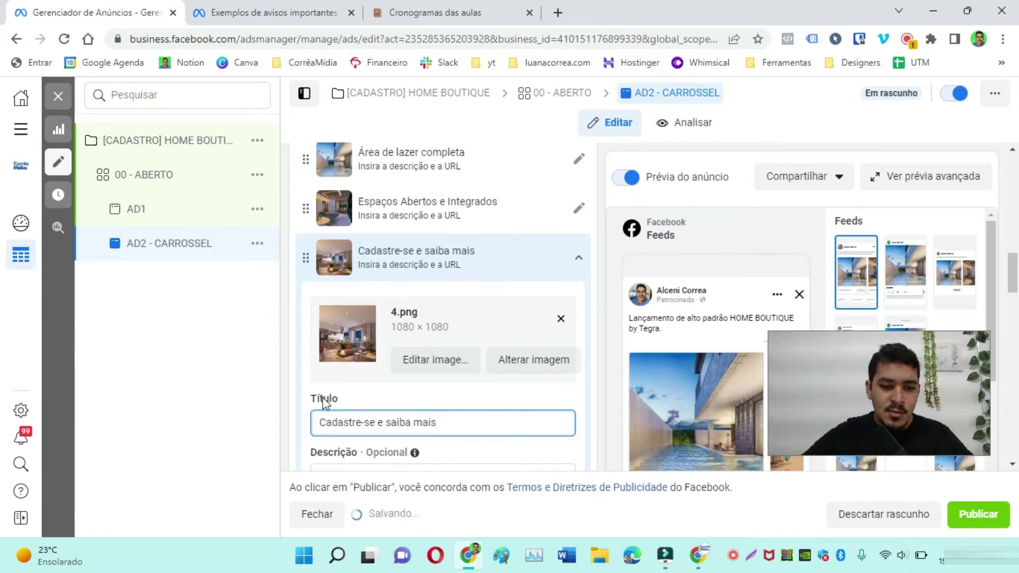
pyautogui.scroll(-1, 329, 382)
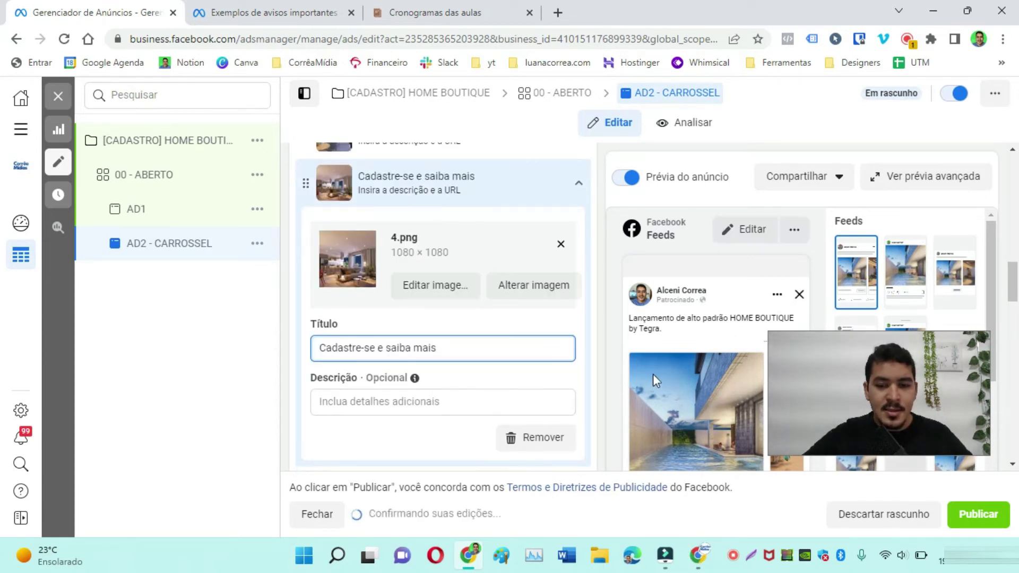
# Open the advanced preview of the AD2 - CARROSSEL ad and browse its carousel cards in the Facebook feed
pyautogui.scroll(-3, 505, 352)
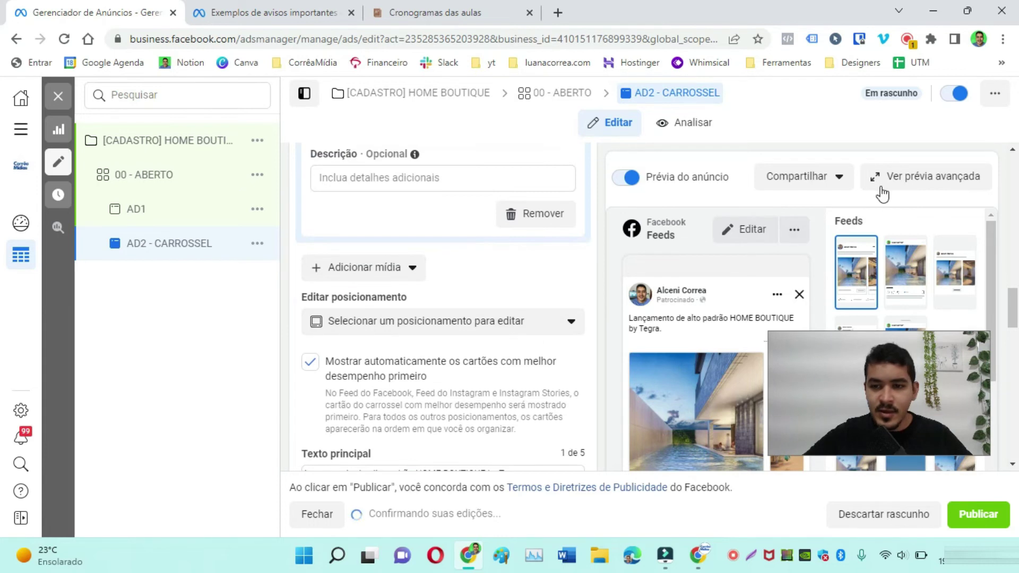
pyautogui.scroll(-3, 796, 300)
pyautogui.scroll(-10, 416, 352)
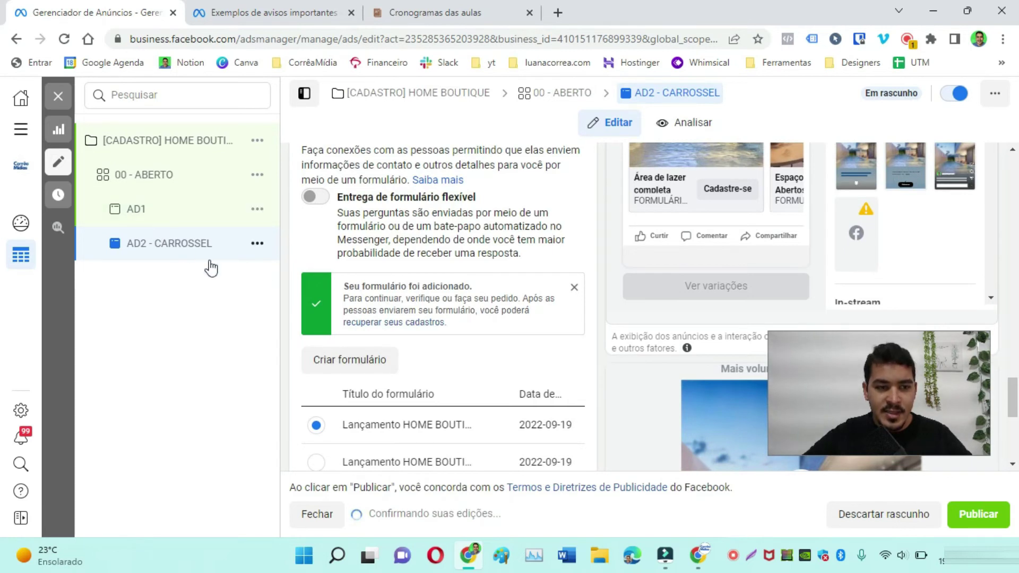
pyautogui.scroll(5, 820, 227)
pyautogui.click(923, 161)
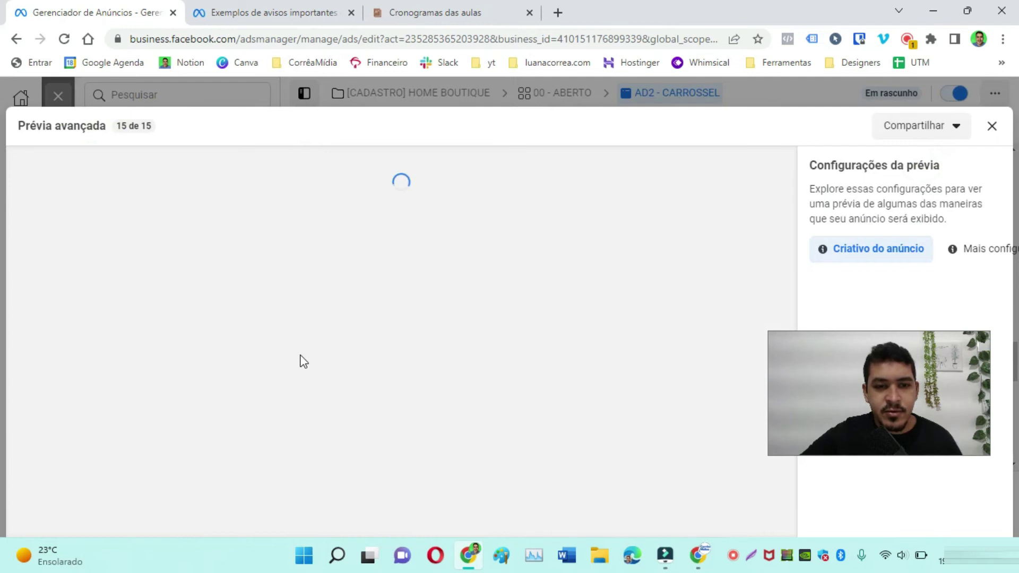
pyautogui.click(200, 281)
pyautogui.click(206, 288)
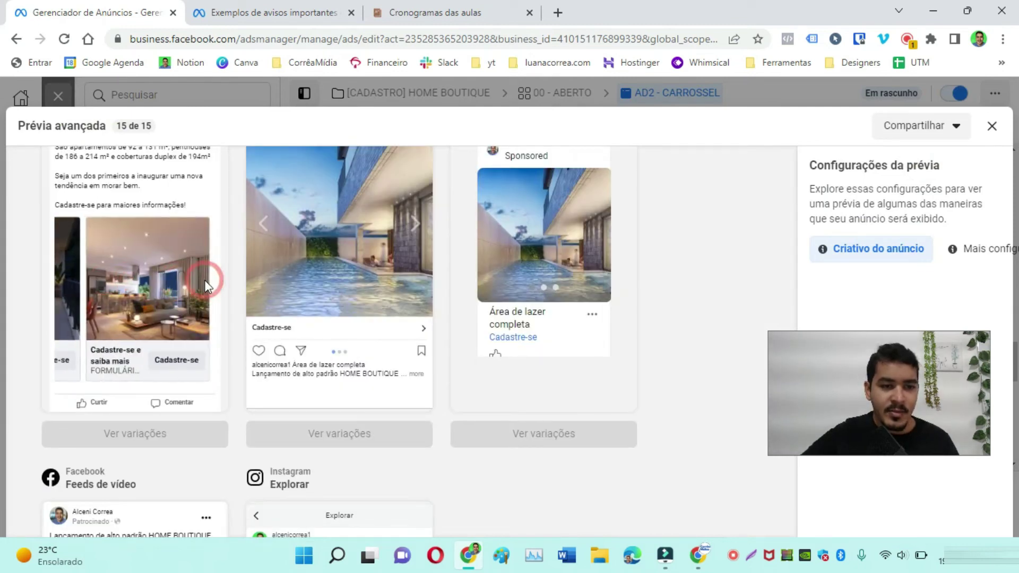
pyautogui.click(64, 279)
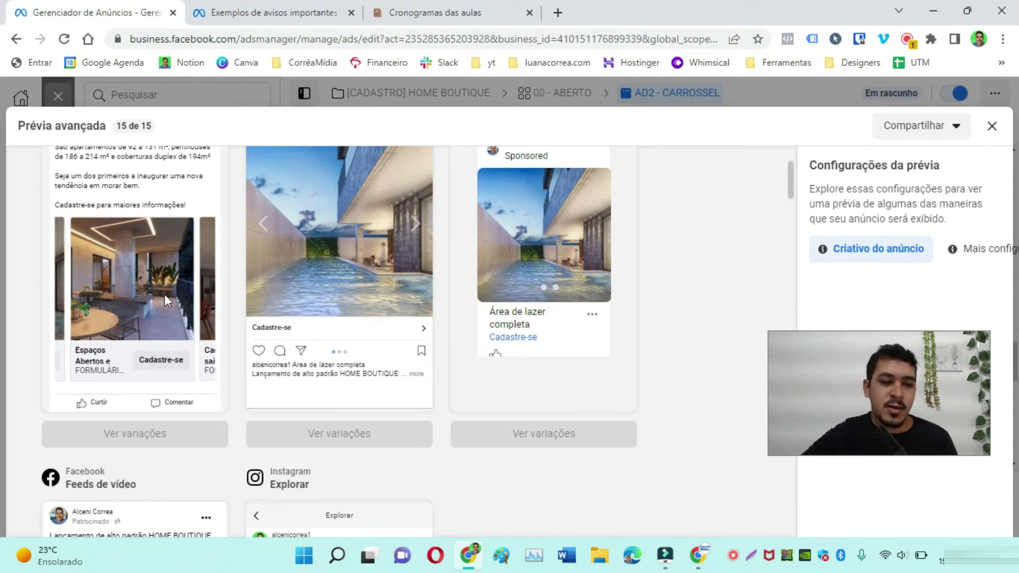
pyautogui.click(215, 303)
# Browse the carousel cards in the Instagram feed preview up to the third one, and close the advanced preview
pyautogui.scroll(1, 418, 245)
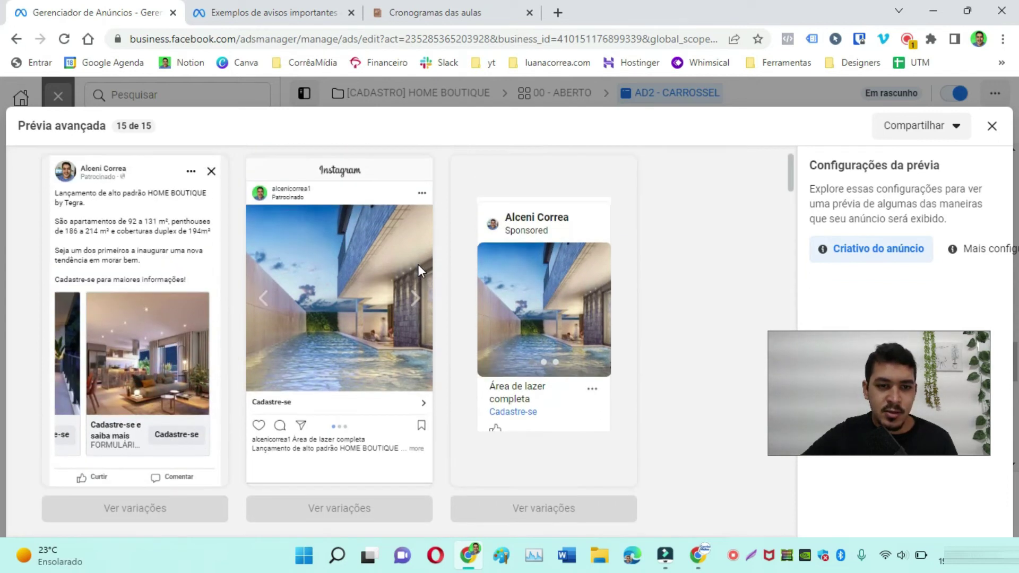
pyautogui.click(415, 298)
pyautogui.click(415, 298)
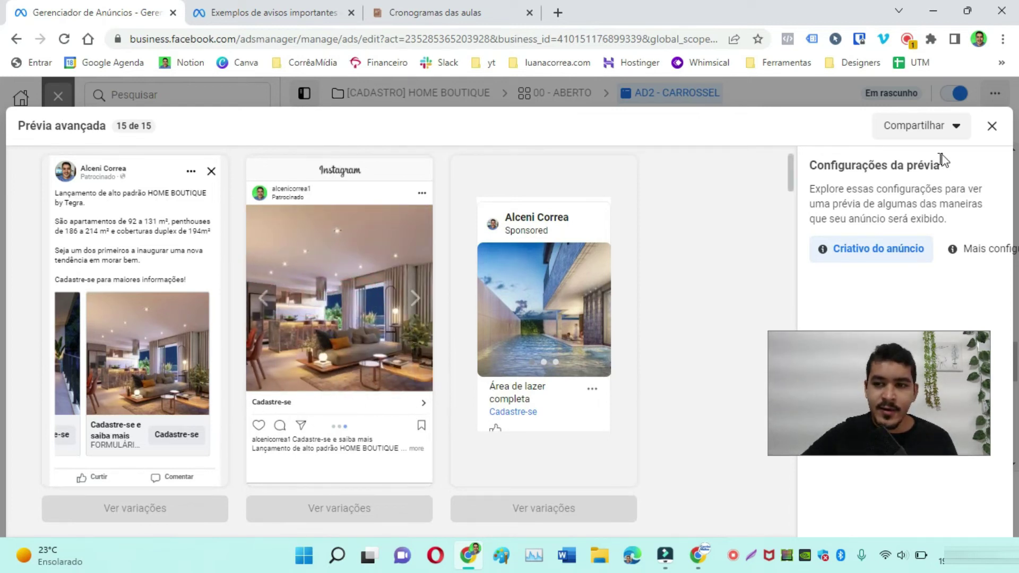
pyautogui.click(992, 126)
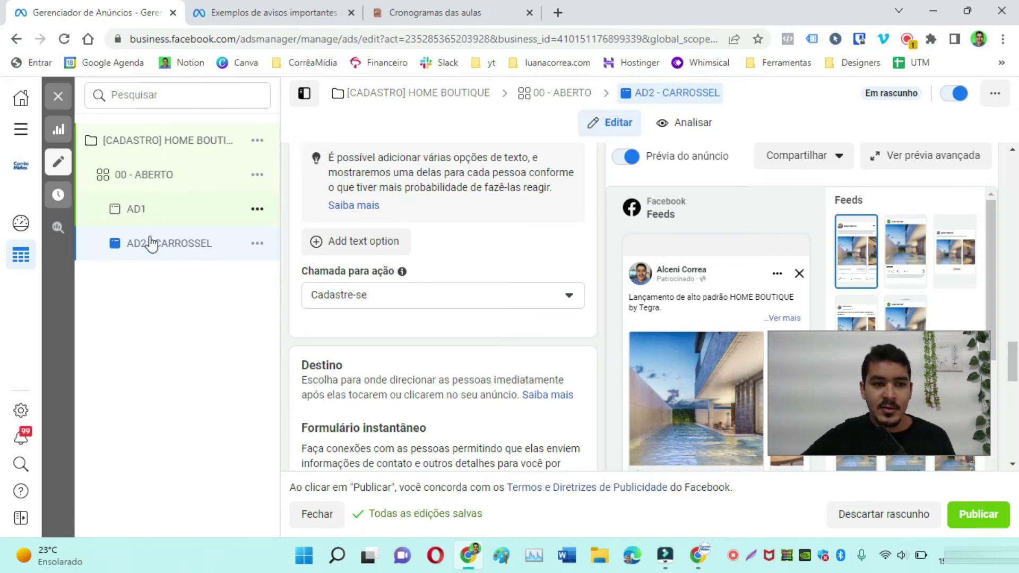
# Duplicate the 00 - ABERTO ad set once within the original campaign and name the copy "01 - PADRÃO"
pyautogui.click(267, 180)
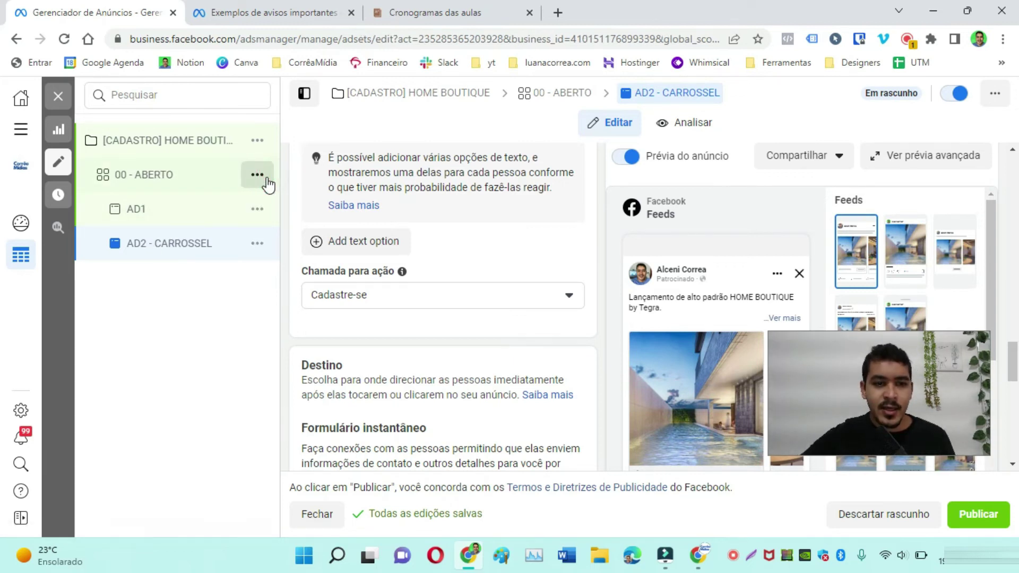
pyautogui.click(298, 250)
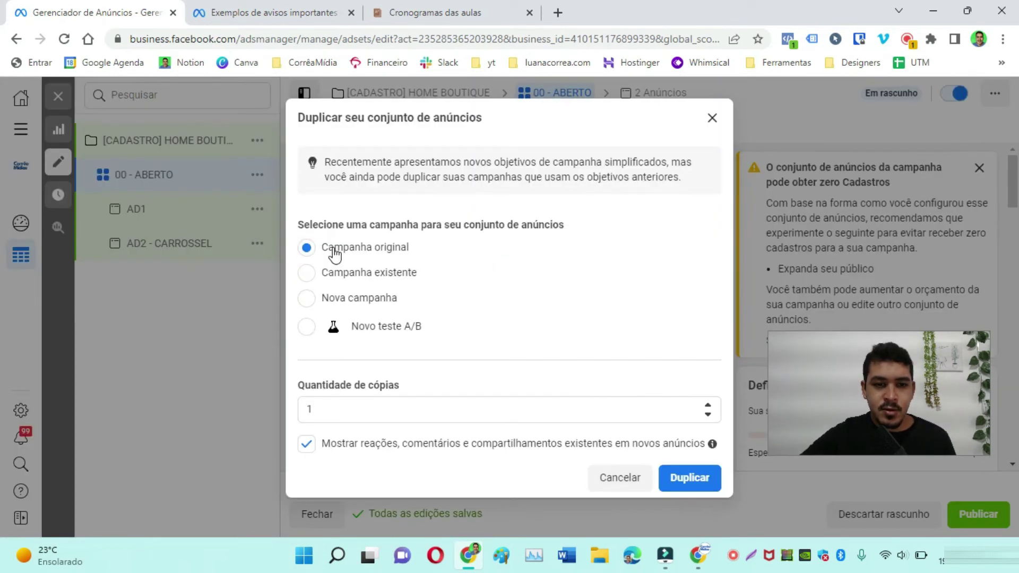
pyautogui.click(695, 479)
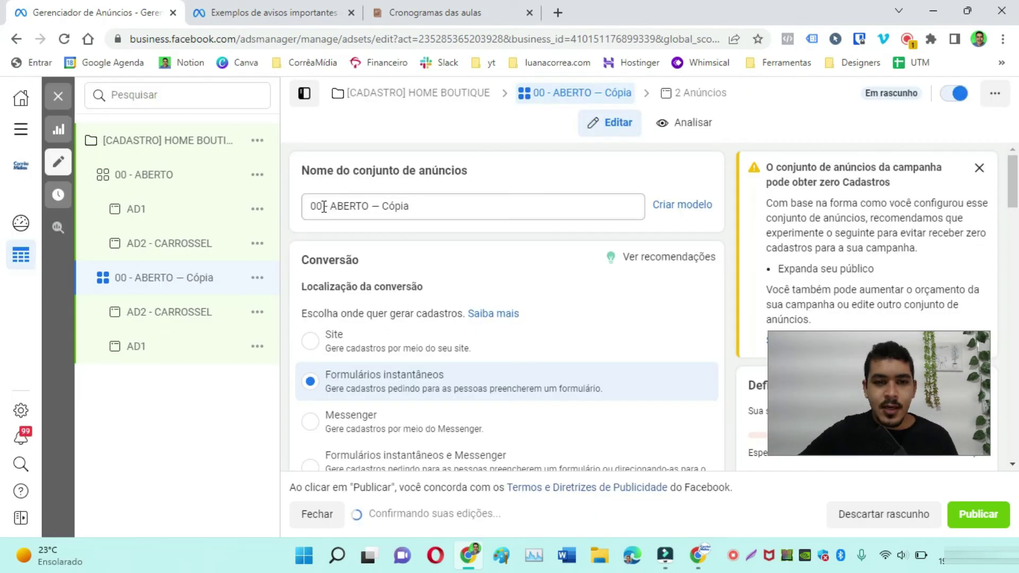
pyautogui.click(319, 206)
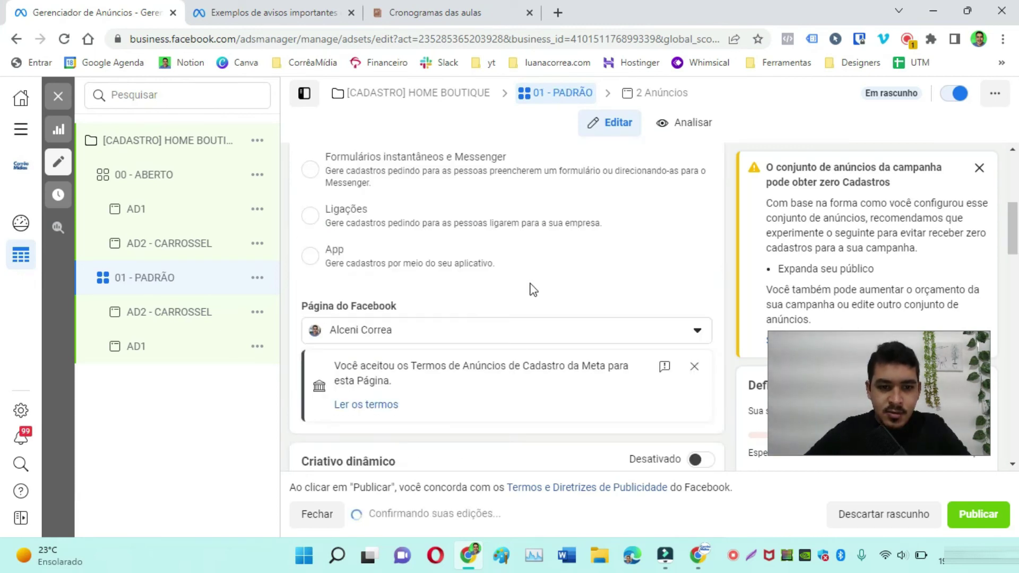
# Set the saved audience of the 01 - PADRÃO ad set to "PADRÃO Icarai" and review its targeting
pyautogui.scroll(-8, 518, 339)
pyautogui.scroll(-12, 520, 351)
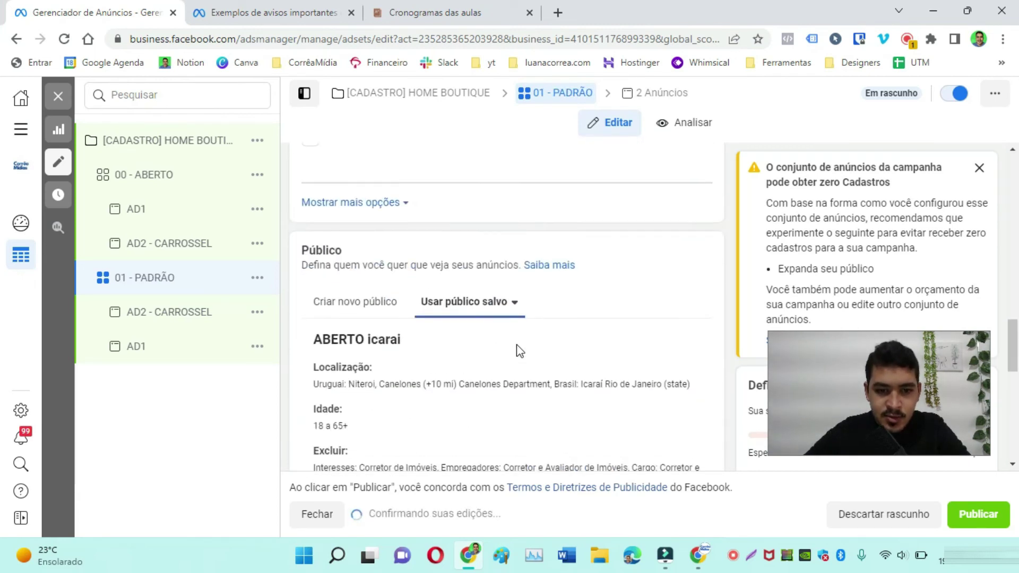
pyautogui.scroll(5, 518, 352)
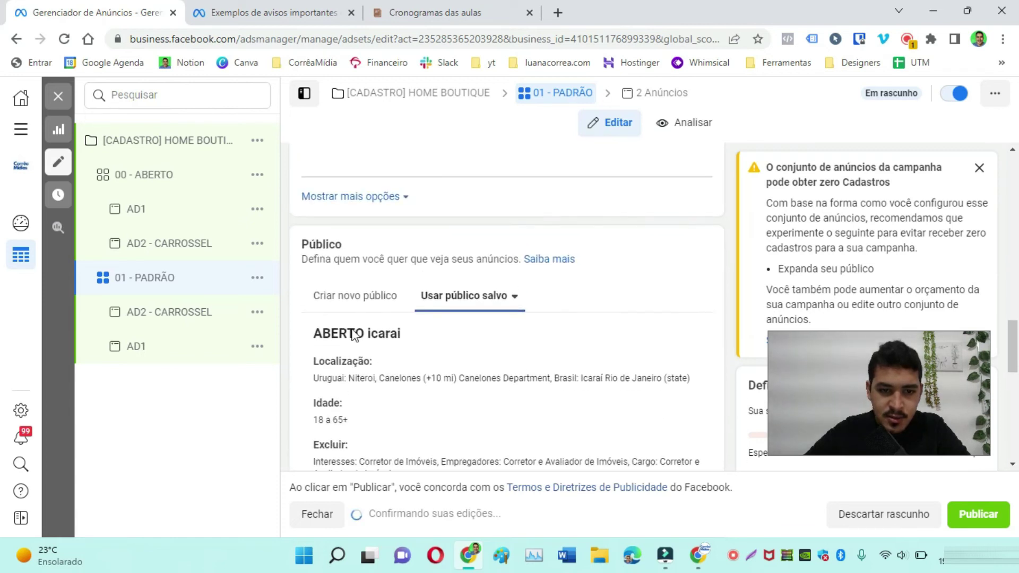
pyautogui.scroll(2, 513, 256)
pyautogui.scroll(-4, 477, 297)
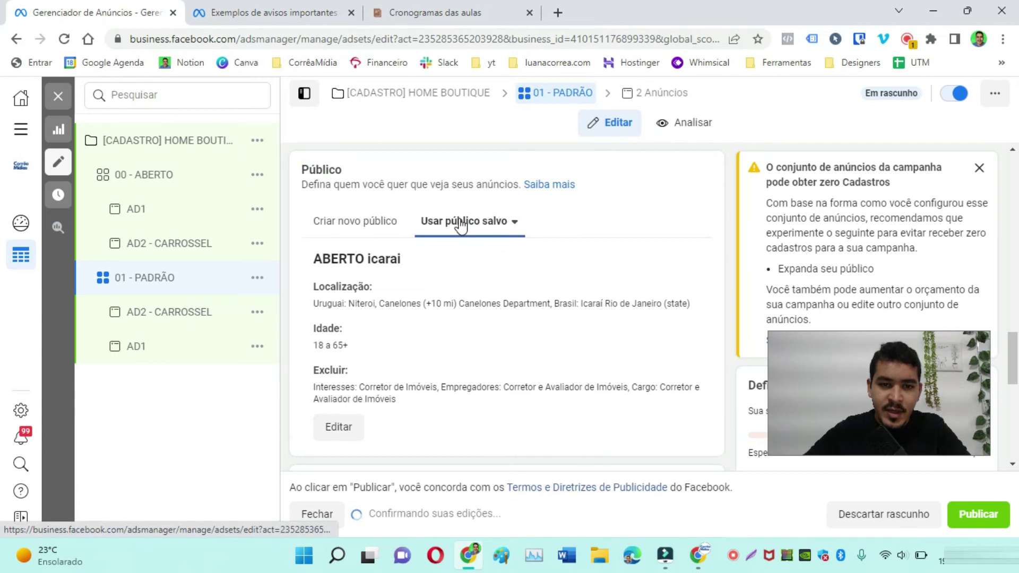
pyautogui.click(460, 222)
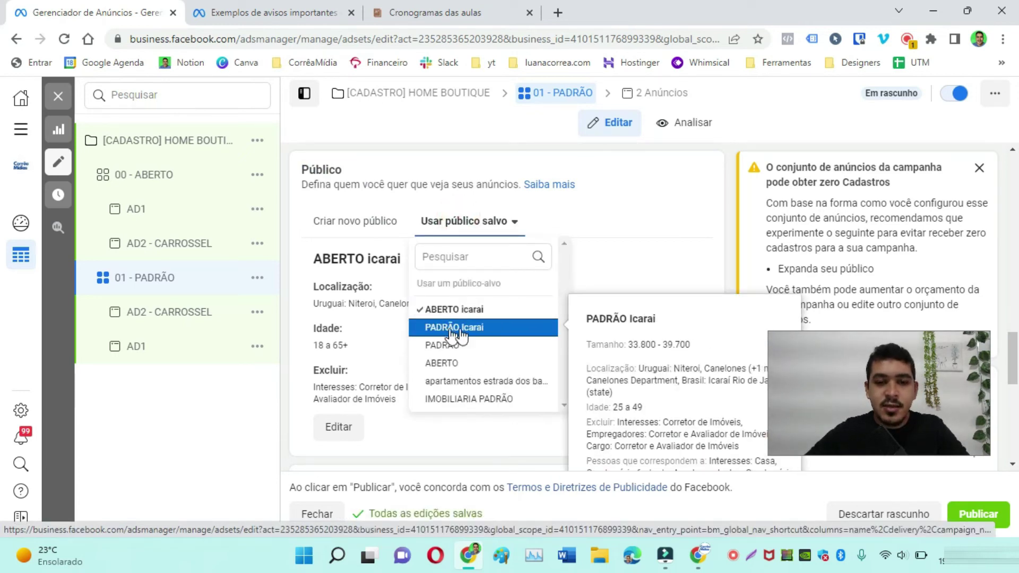
pyautogui.click(465, 330)
pyautogui.scroll(-4, 464, 335)
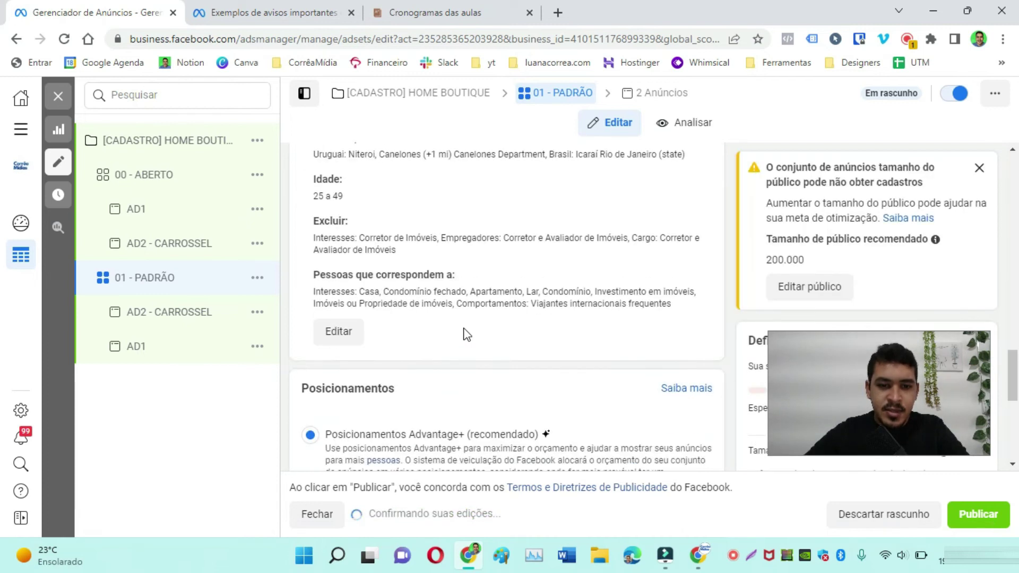
pyautogui.scroll(1, 345, 216)
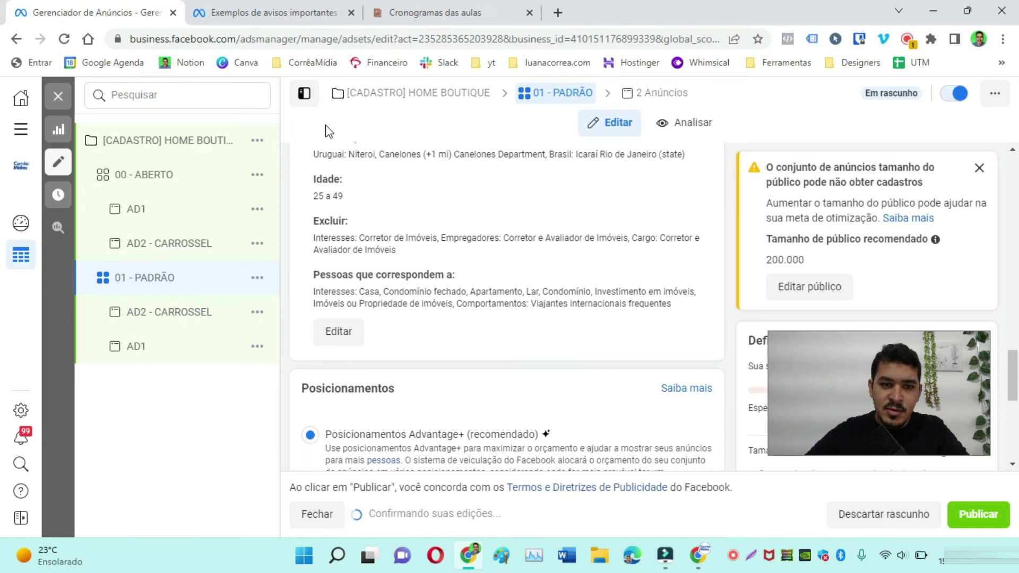
pyautogui.scroll(-1, 342, 183)
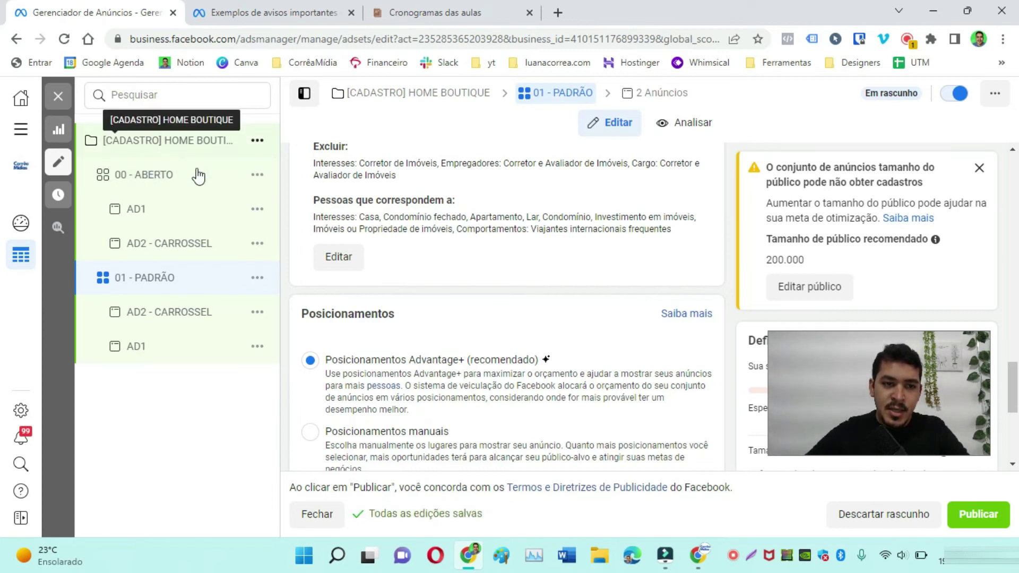
# Publish the [CADASTRO] HOME BOUTIQUE campaign with all its ad sets and ads, and close the editor
pyautogui.click(160, 245)
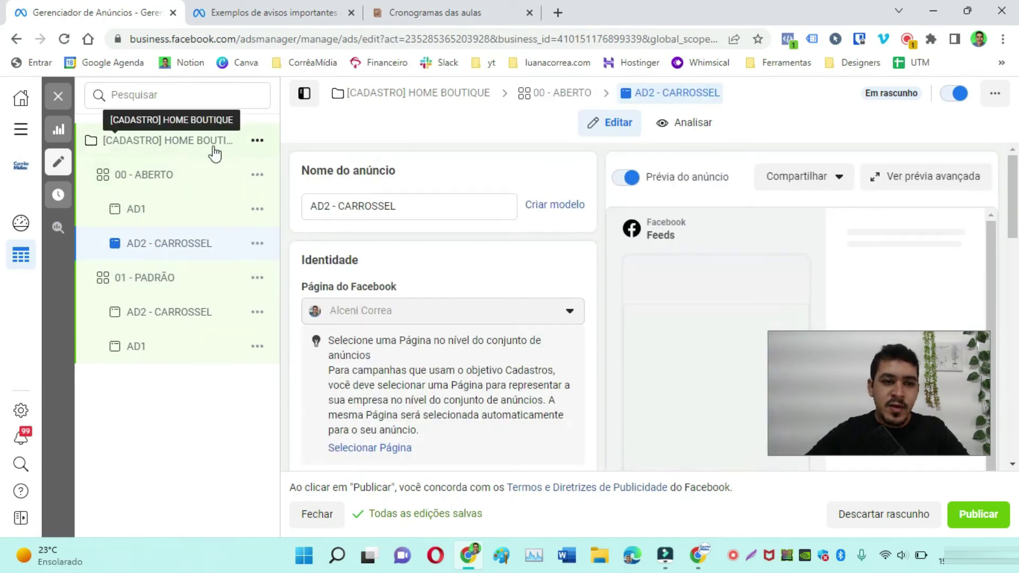
pyautogui.click(188, 142)
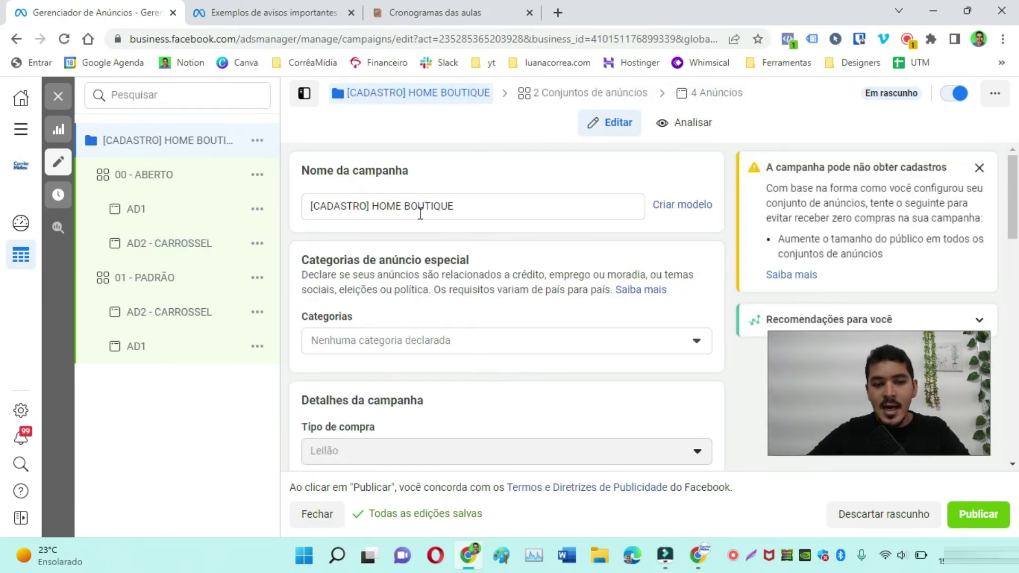
pyautogui.click(981, 514)
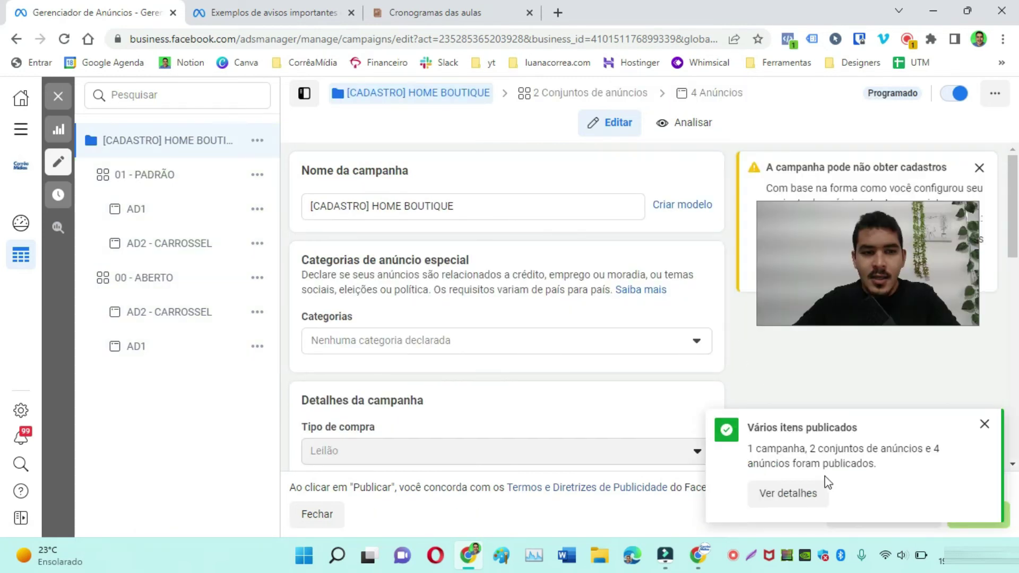
pyautogui.moveTo(747, 428); pyautogui.dragTo(880, 449)
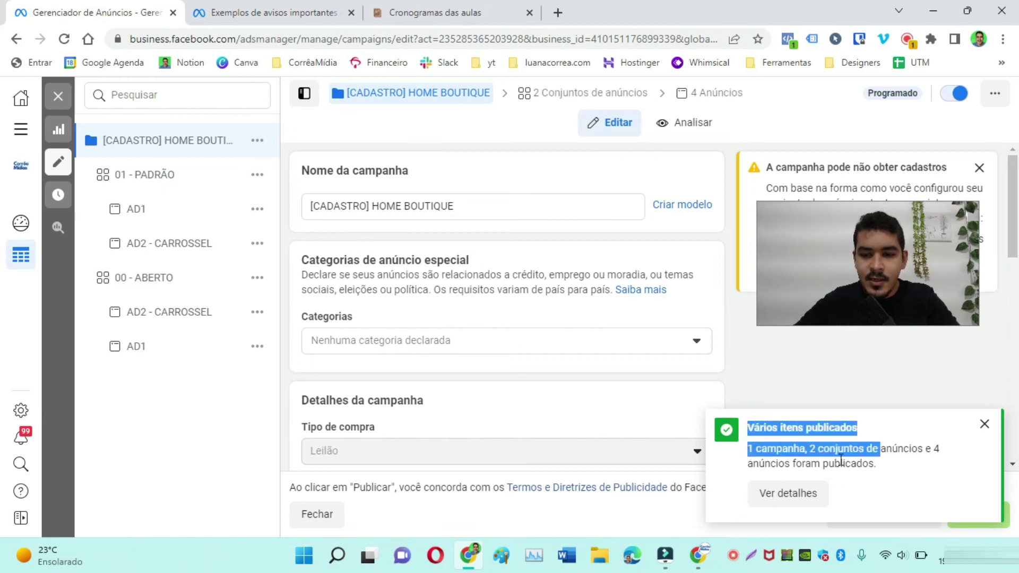
pyautogui.click(985, 424)
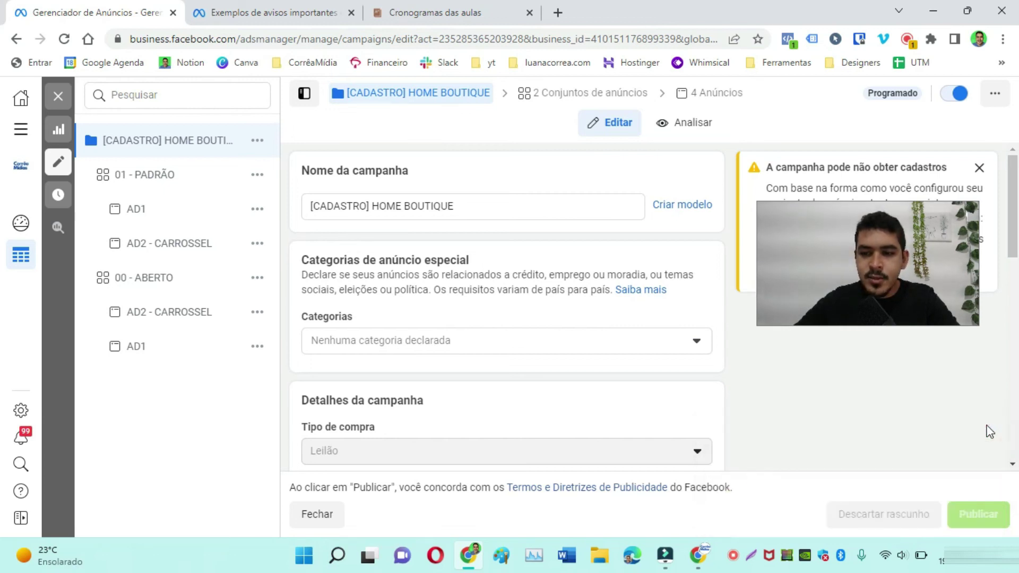
pyautogui.click(58, 96)
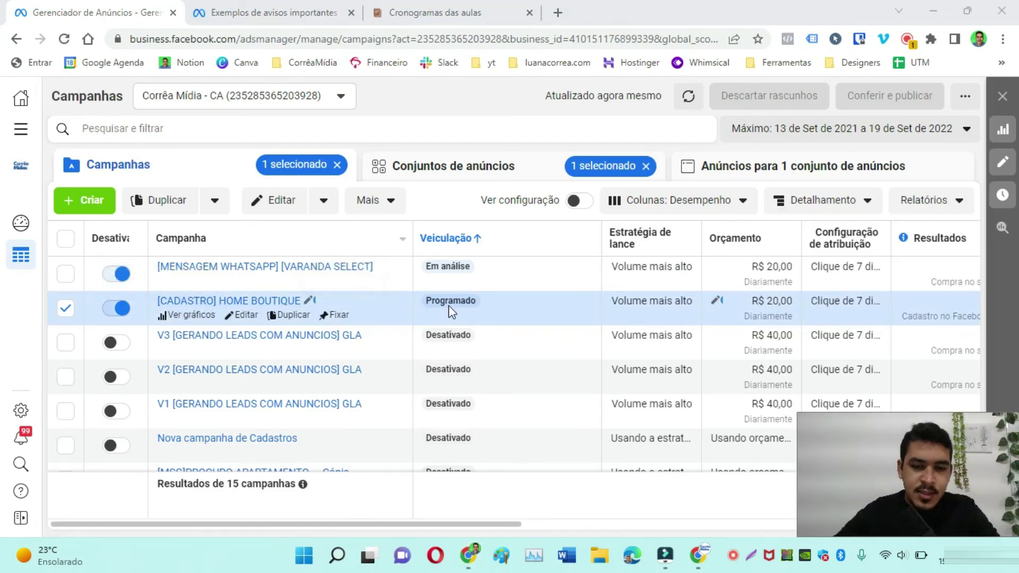
# Check the delivery status of the [CADASTRO] HOME BOUTIQUE campaign and of the ads in its 01 - PADRÃO ad set
pyautogui.moveTo(440, 301); pyautogui.dragTo(492, 304)
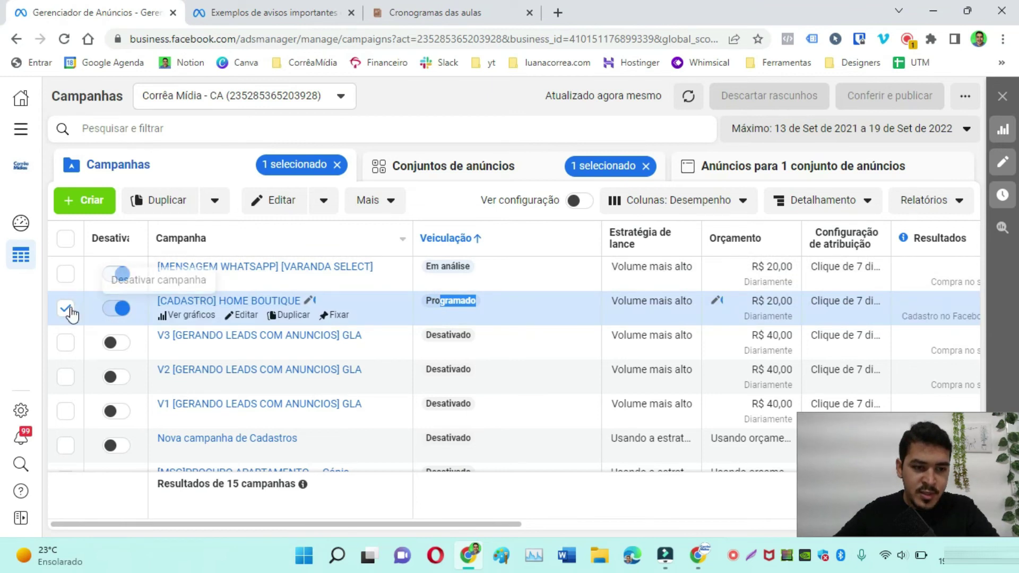
pyautogui.click(218, 301)
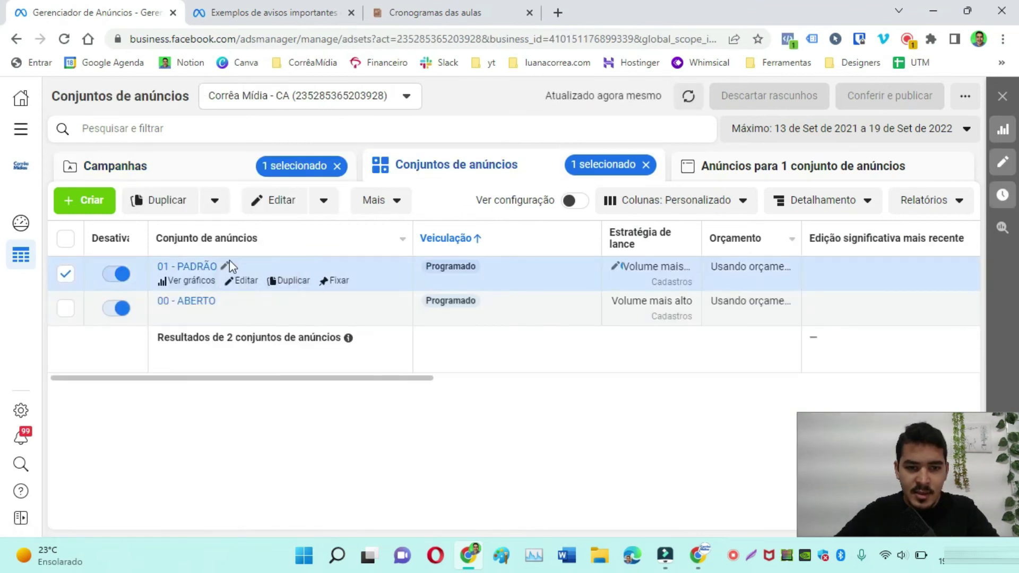
pyautogui.click(186, 266)
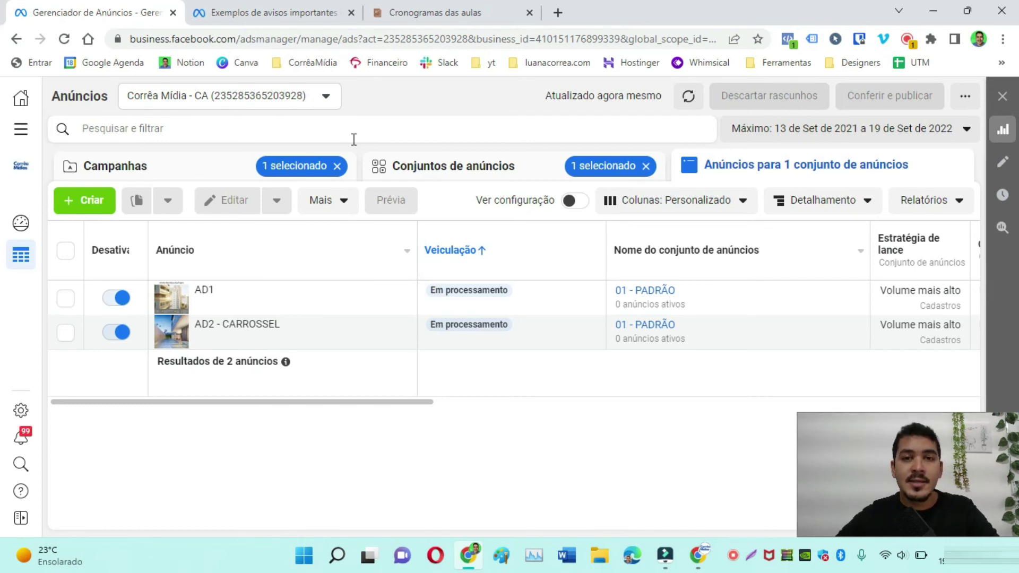
# Consult the Canva slide on downloading leads, return to the ads manager, and open the lead download for AD1 in 01 - PADRÃO
pyautogui.click(698, 554)
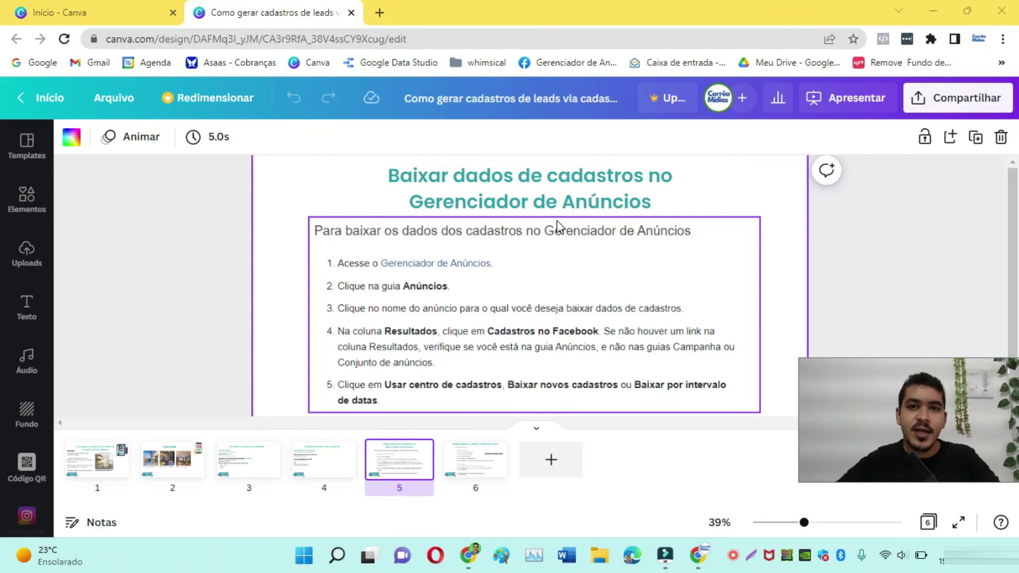
pyautogui.click(469, 553)
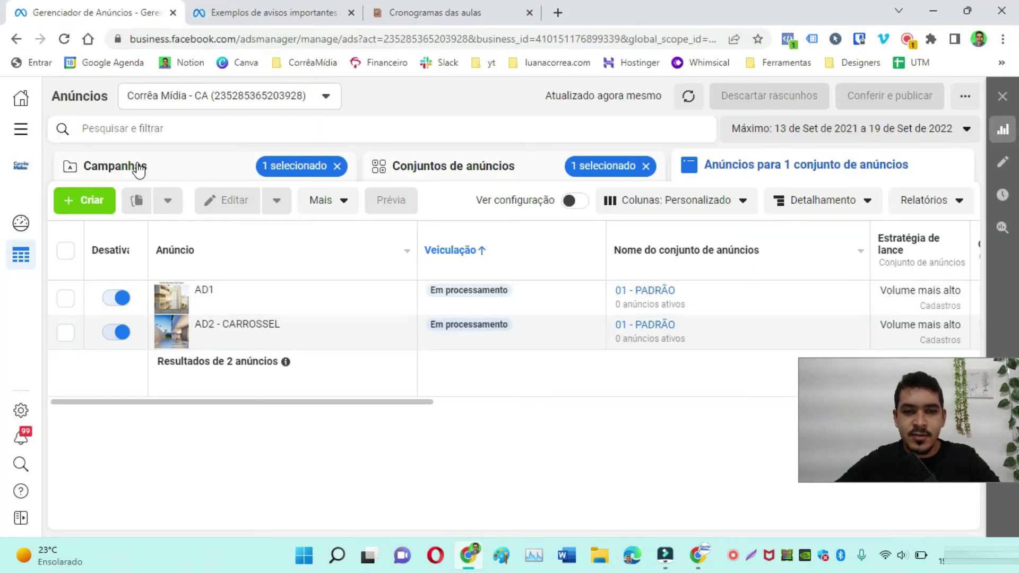
pyautogui.click(109, 164)
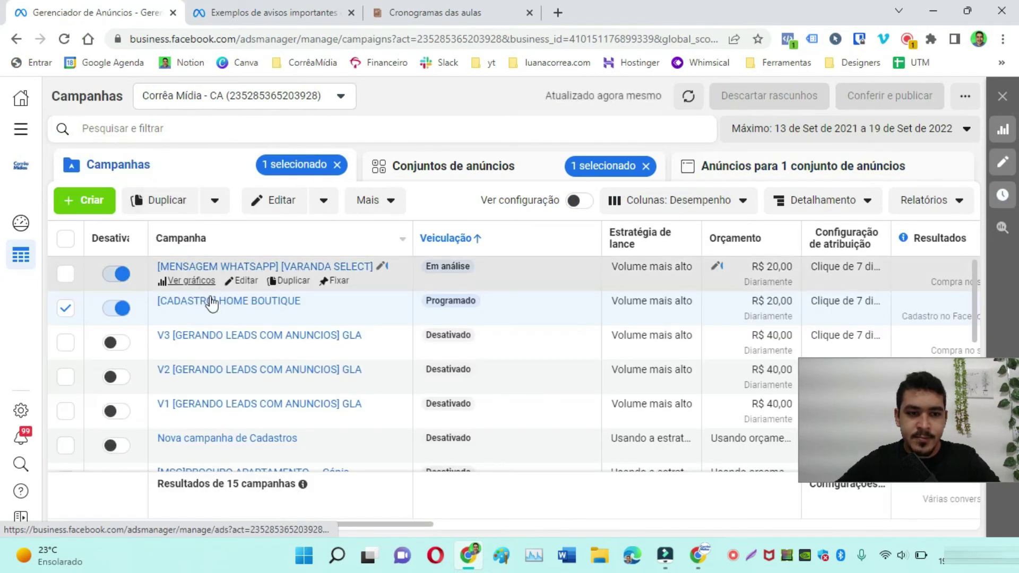
pyautogui.click(212, 302)
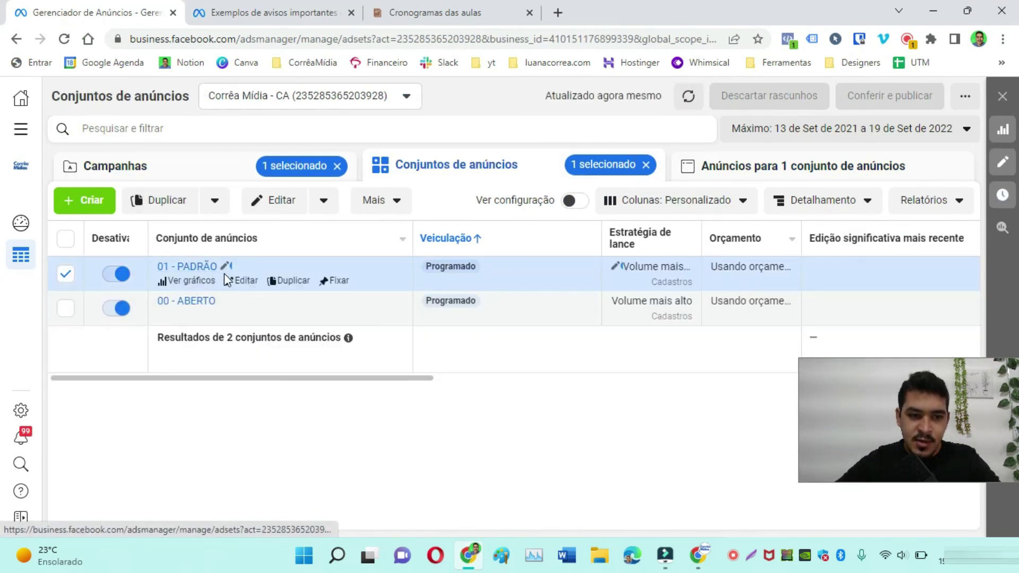
pyautogui.click(196, 267)
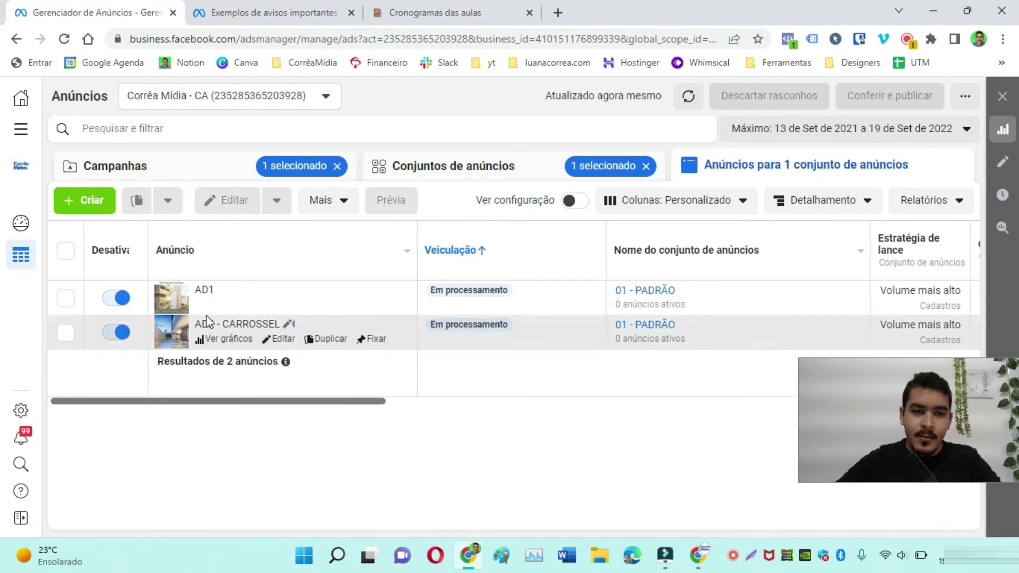
pyautogui.moveTo(268, 402); pyautogui.dragTo(539, 425)
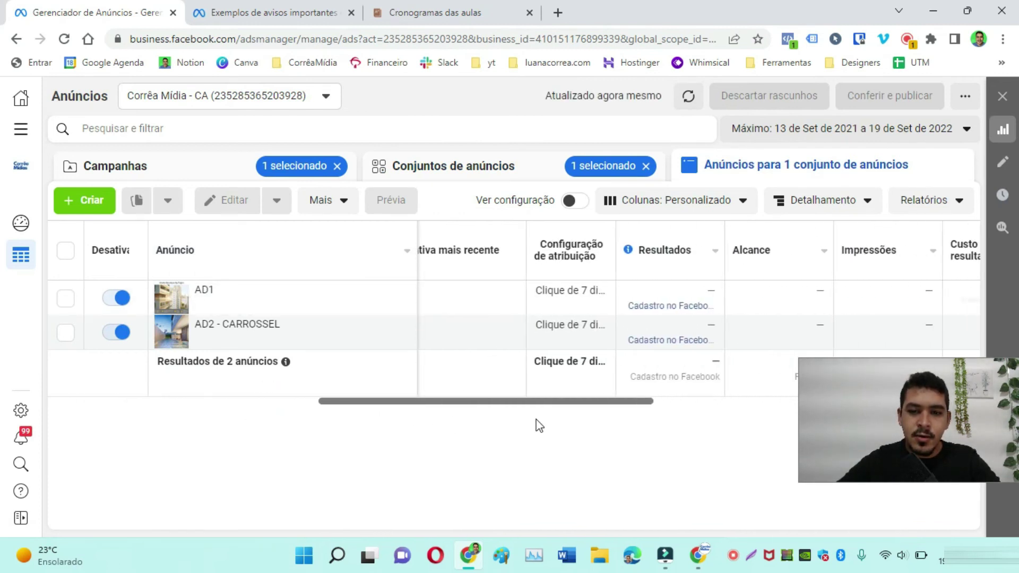
pyautogui.click(666, 306)
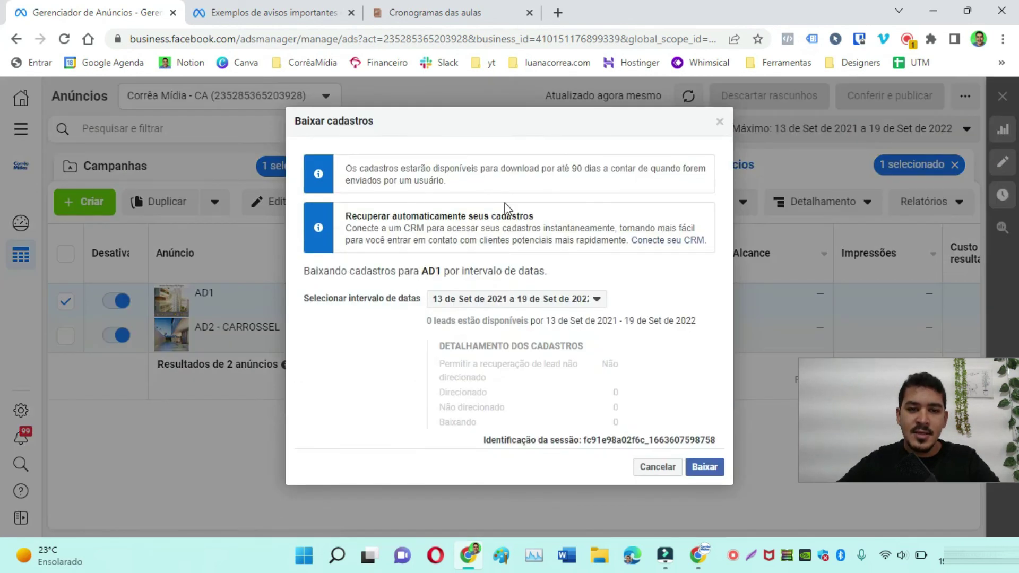
# Generate the lead file for AD1, and go to Meta Business Suite by way of the Canva slide that links to it
pyautogui.click(704, 467)
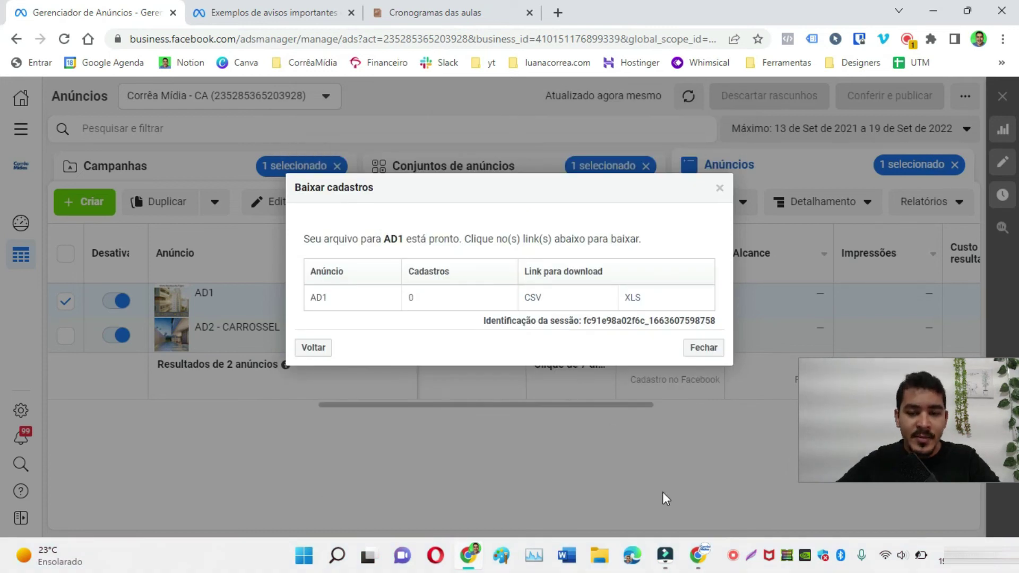
pyautogui.click(697, 555)
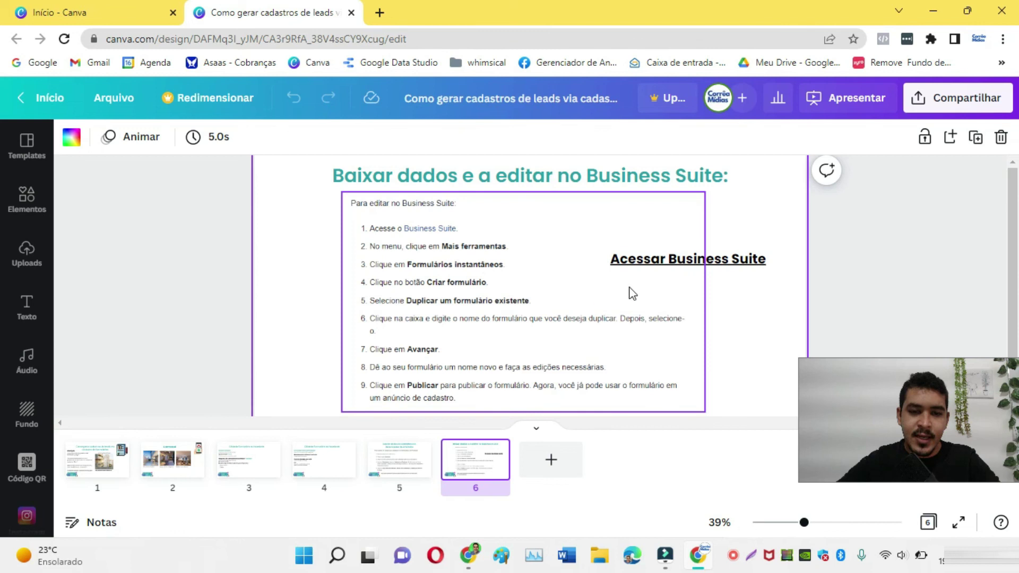
pyautogui.click(702, 267)
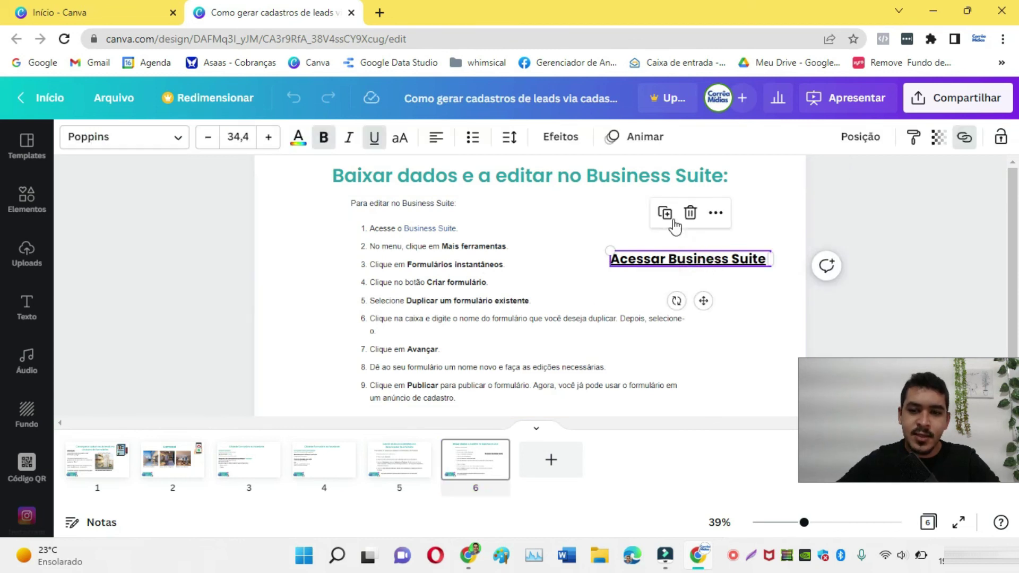
pyautogui.hotkey('alt', 'Tab')
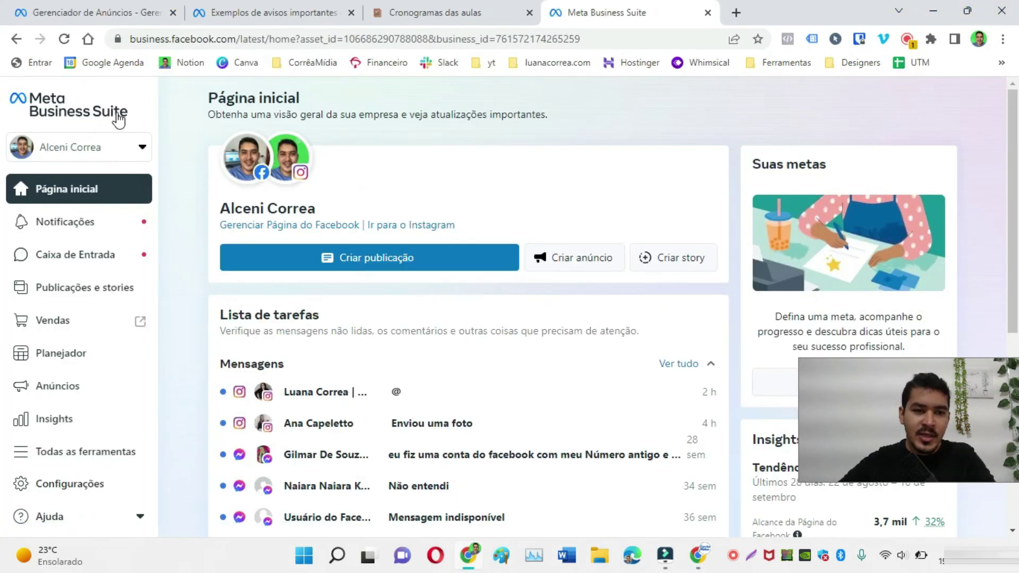
# Open the Formulários instantâneos tool in Meta Business Suite to list the page's lead forms
pyautogui.scroll(-1, 82, 428)
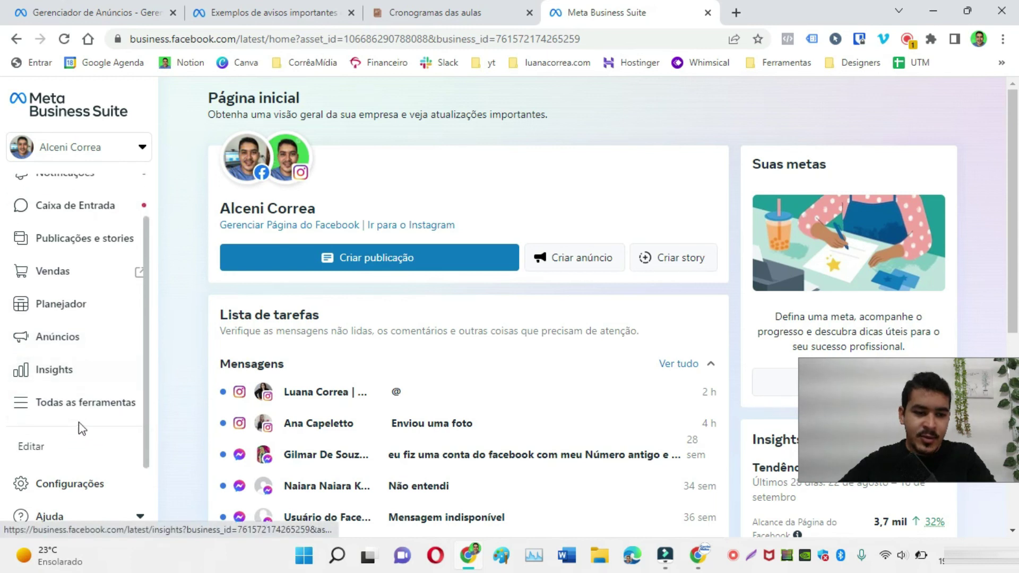
pyautogui.click(75, 406)
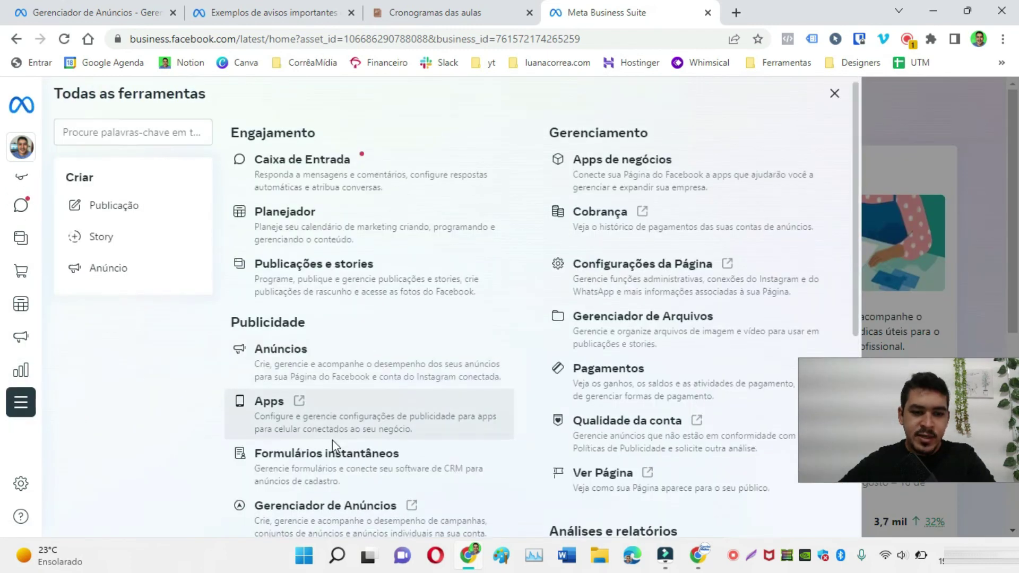
pyautogui.scroll(-1, 332, 440)
pyautogui.click(384, 395)
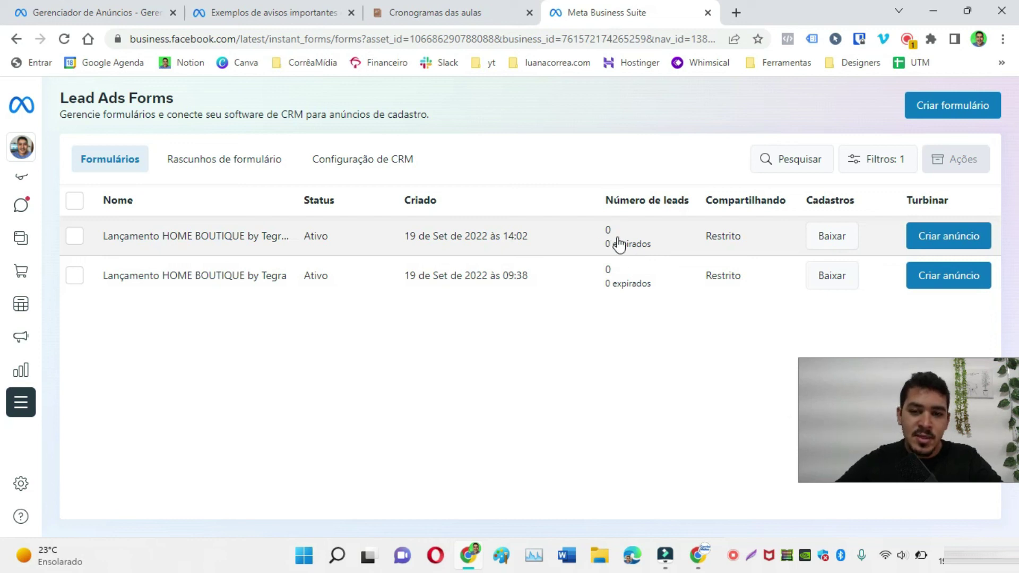
# Download the new leads of the Lançamento HOME BOUTIQUE by Tegra2 form as an XLS file
pyautogui.click(829, 239)
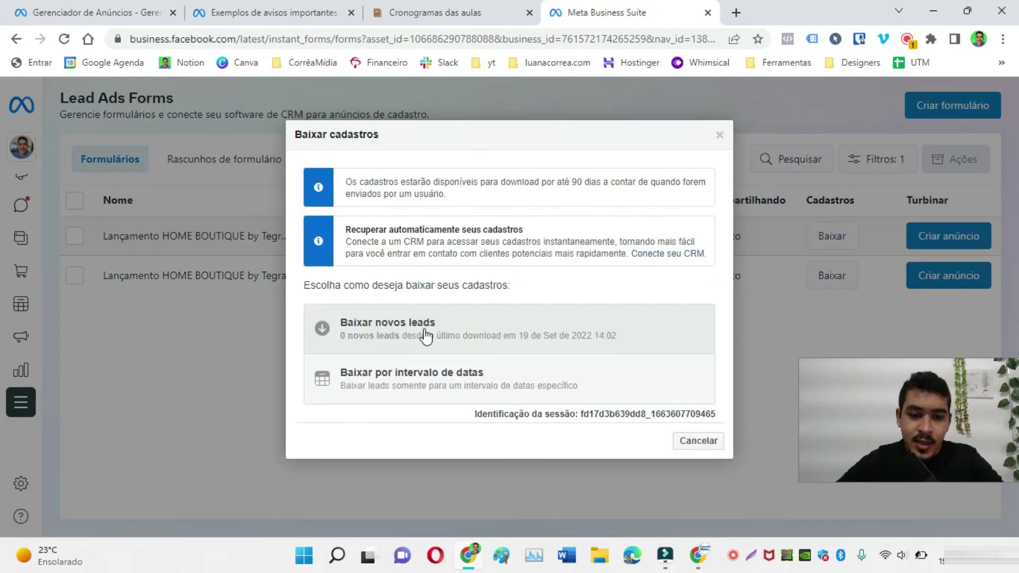
pyautogui.click(561, 344)
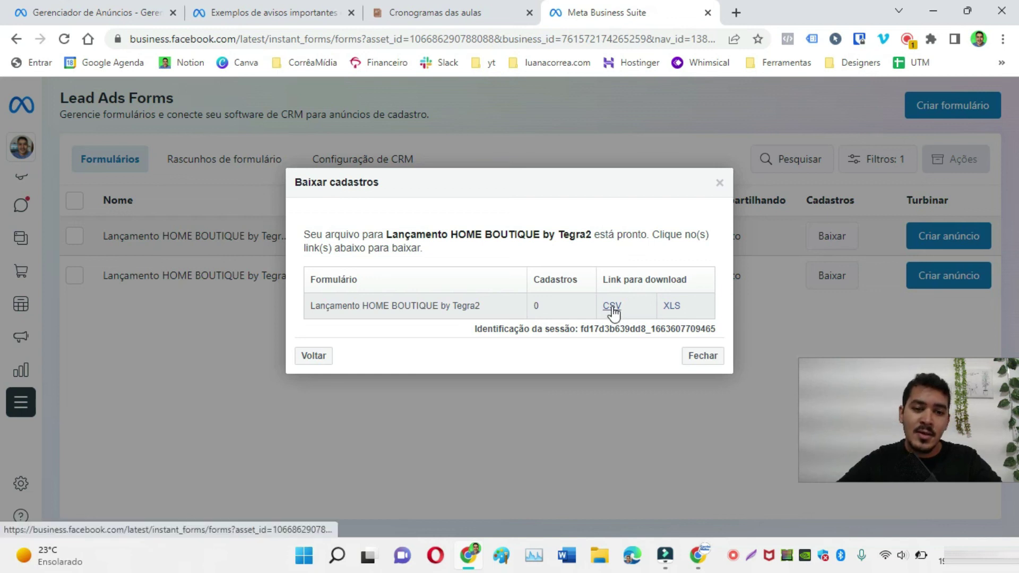
pyautogui.click(672, 306)
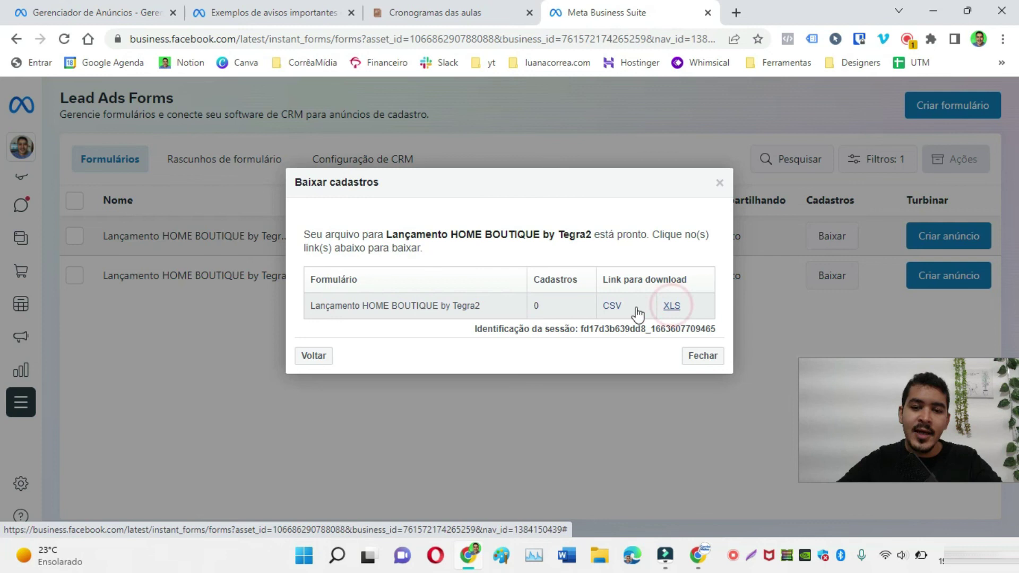
# Open the downloaded XLS lead file in Excel despite the format mismatch and enable editing
pyautogui.click(87, 523)
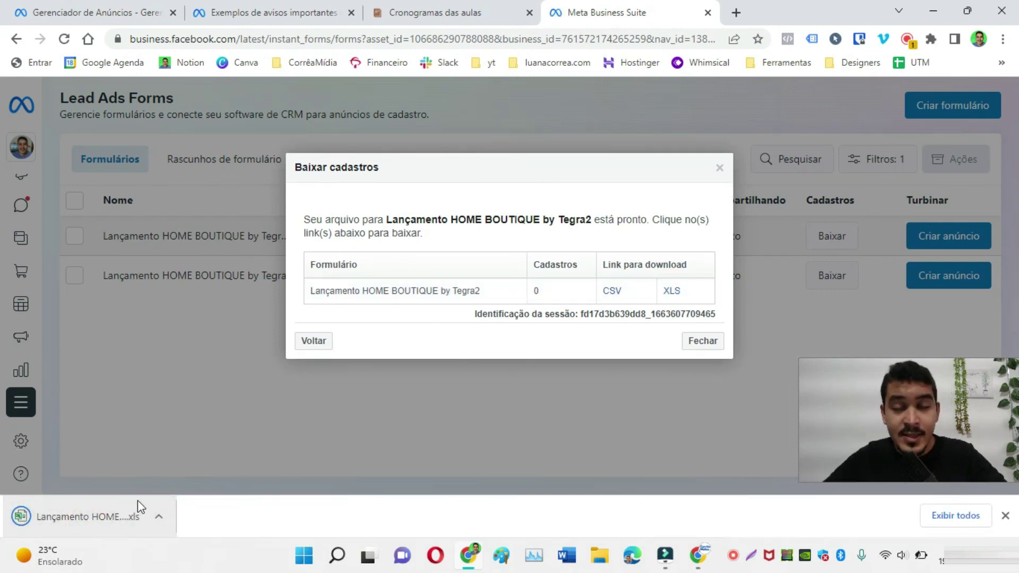
pyautogui.click(121, 523)
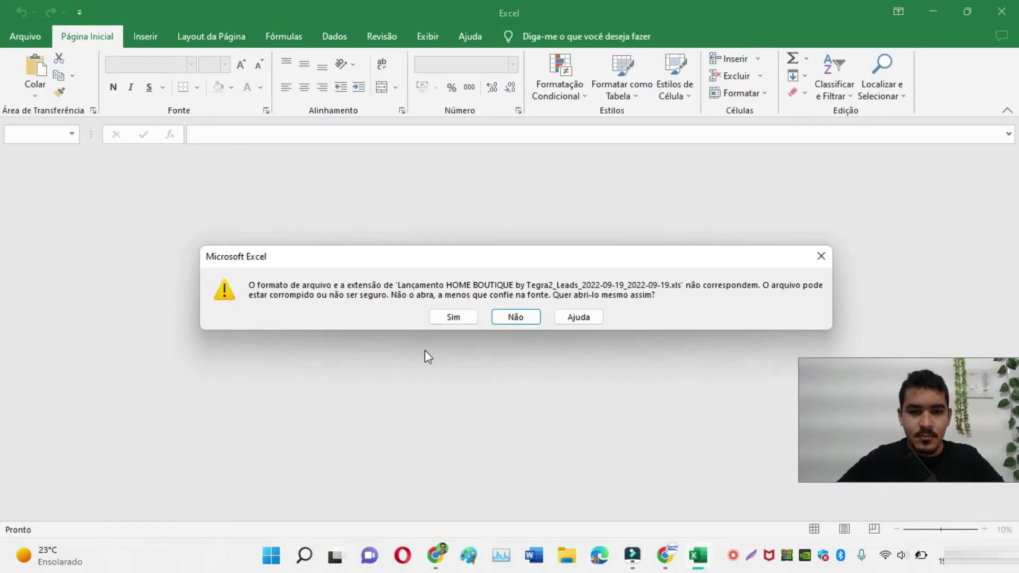
pyautogui.click(454, 317)
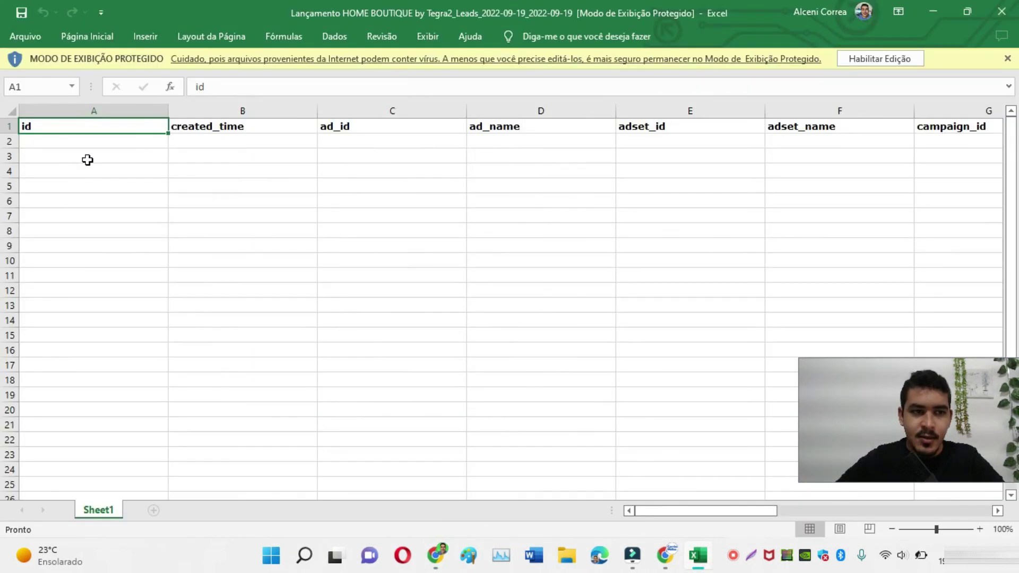
pyautogui.click(407, 138)
pyautogui.click(500, 141)
pyautogui.click(701, 142)
pyautogui.click(902, 60)
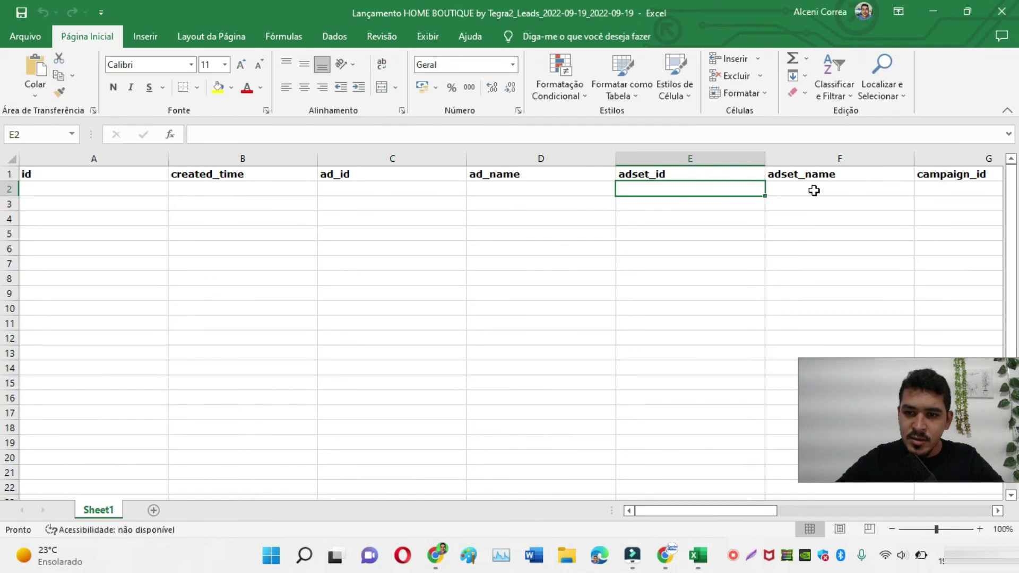
# Examine the lead sheet's columns through email, nome_completo and telefone, and return to the Canva slide on Business Suite
pyautogui.click(814, 190)
pyautogui.moveTo(689, 512); pyautogui.dragTo(892, 511)
pyautogui.click(950, 190)
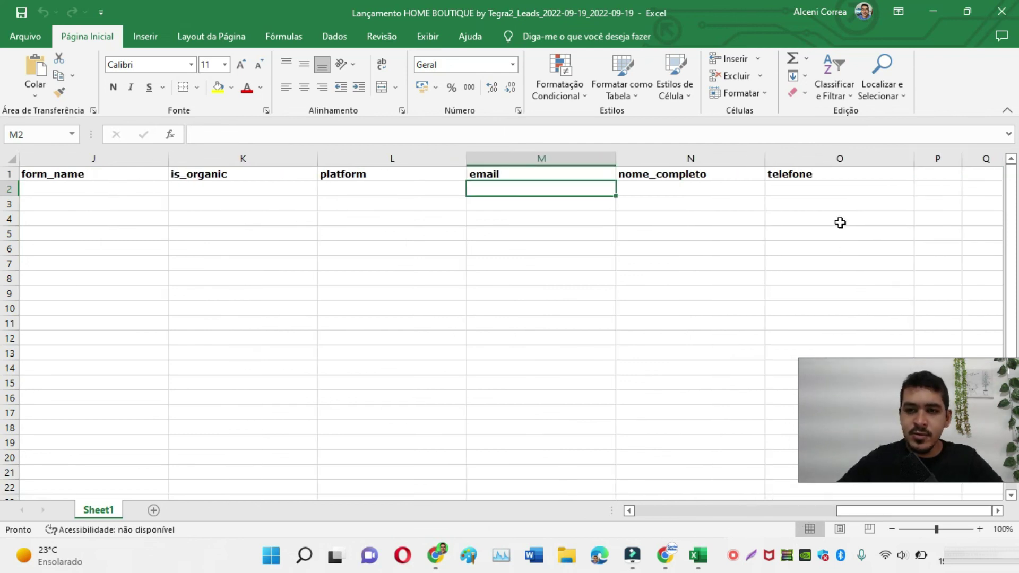
pyautogui.click(836, 176)
pyautogui.click(675, 188)
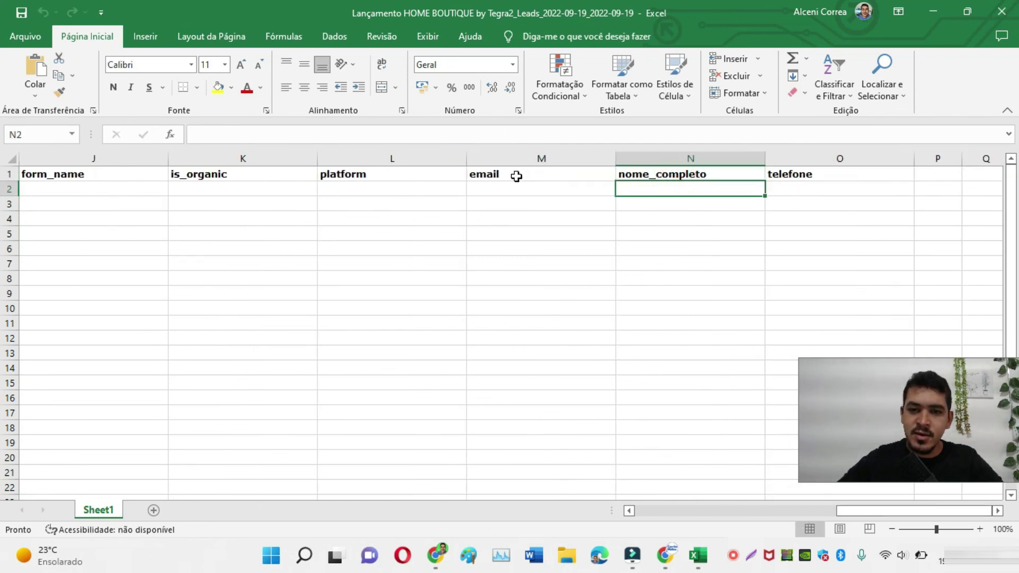
pyautogui.click(731, 174)
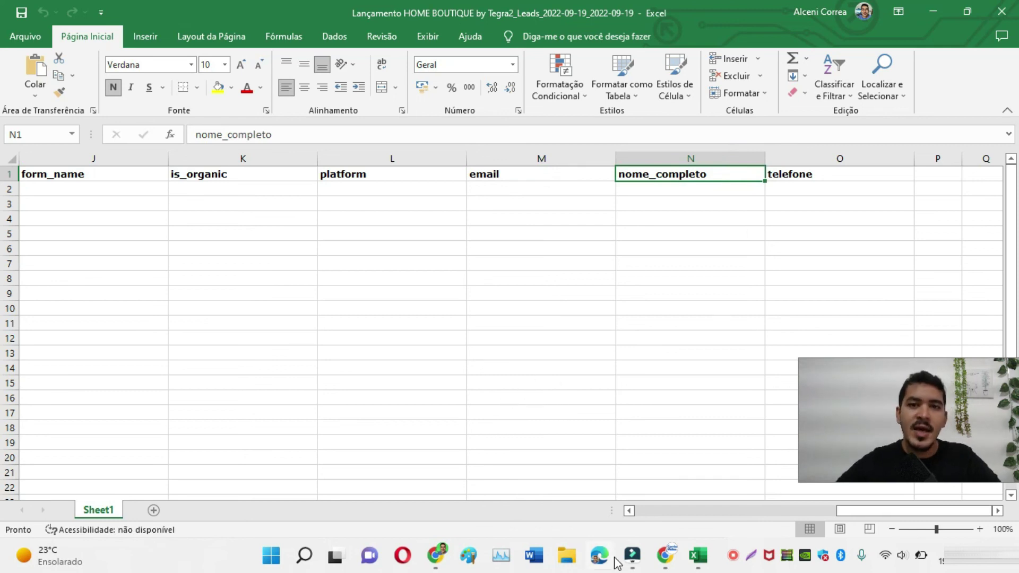
pyautogui.click(665, 555)
pyautogui.click(740, 296)
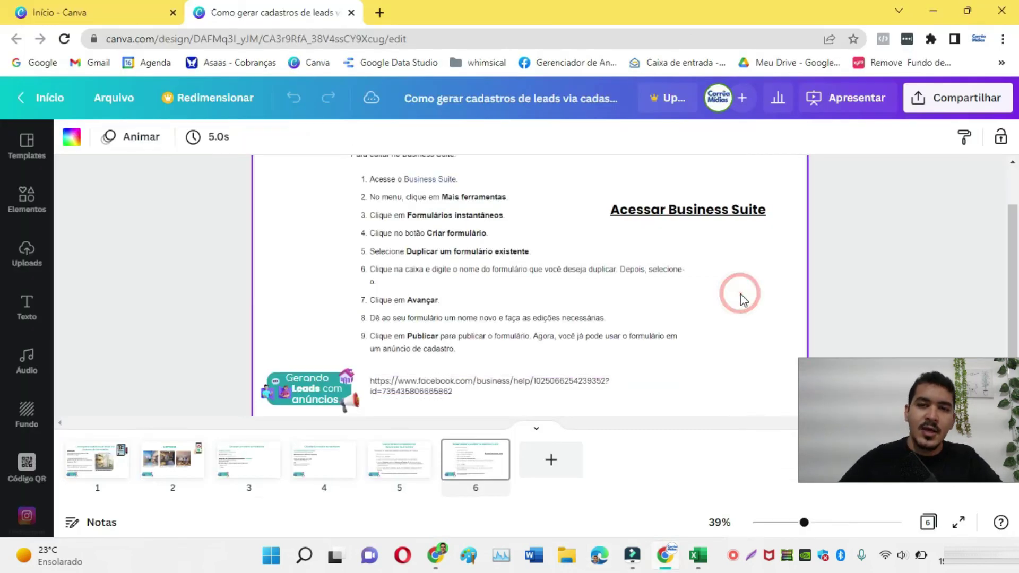